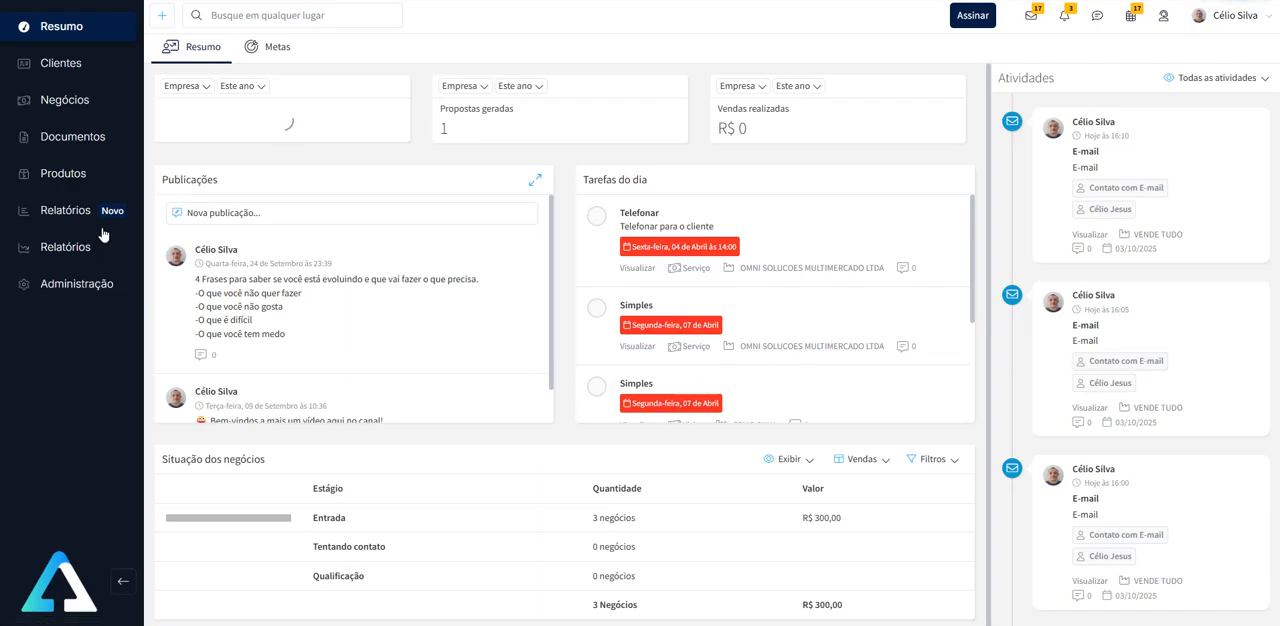
- Open the automations administration and list the automations of the Negócio entity
{"action": "left_click", "coordinate": [87, 288]}
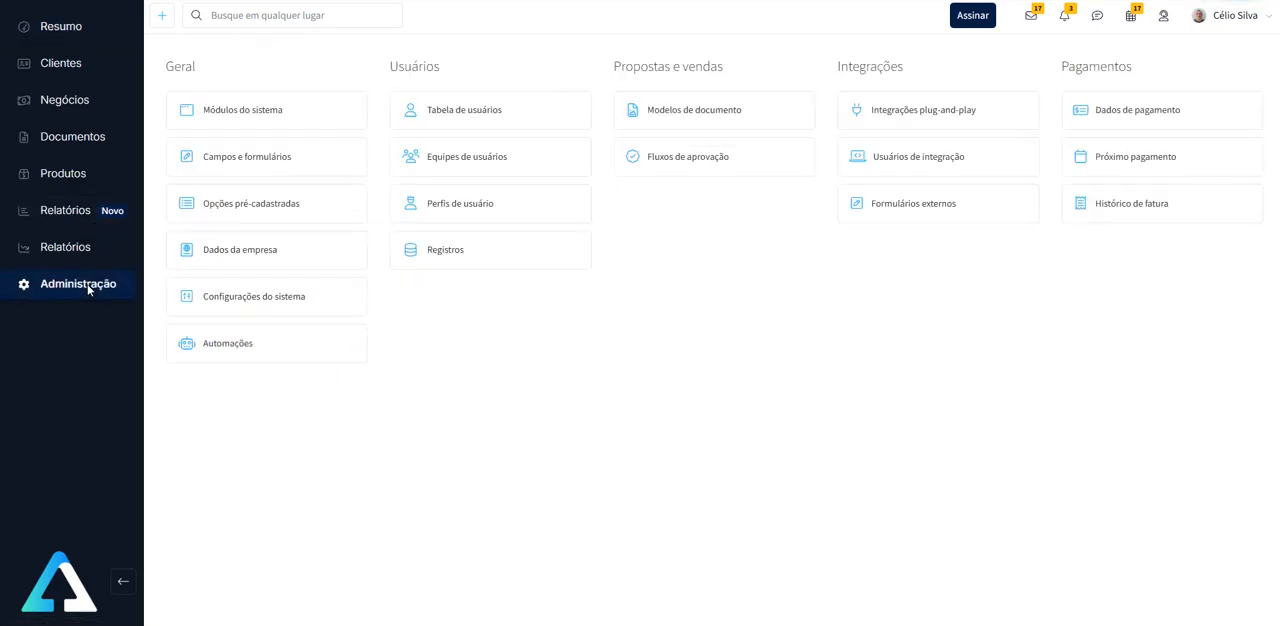
{"action": "left_click", "coordinate": [292, 353]}
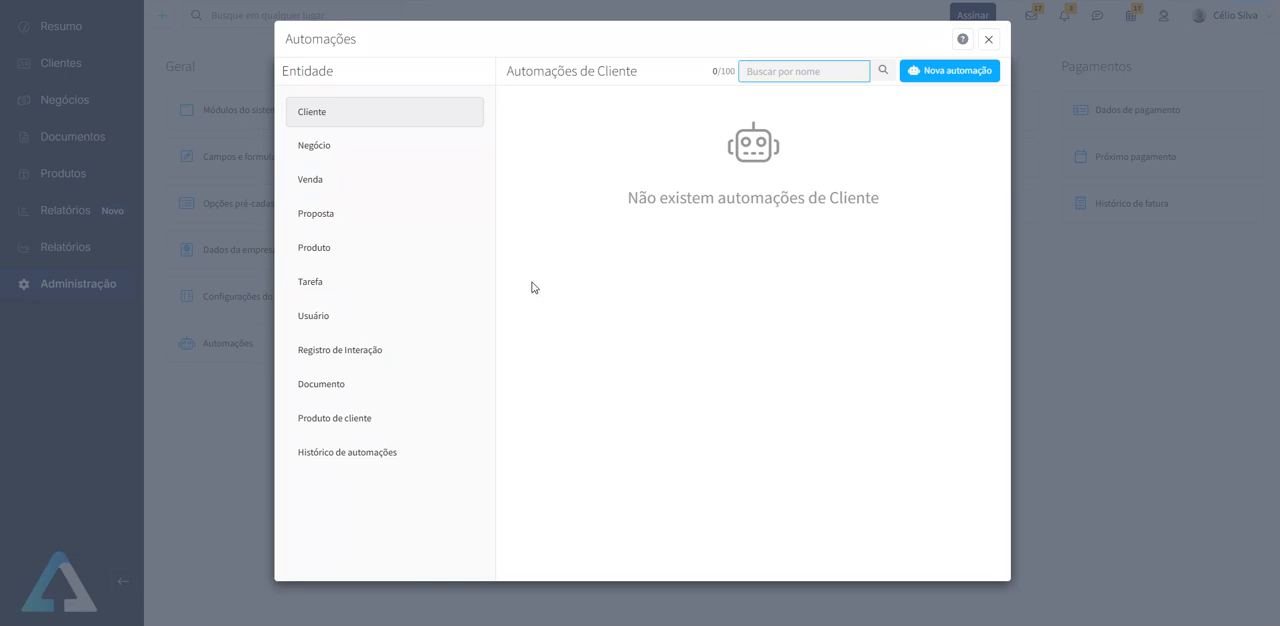
{"action": "left_click", "coordinate": [350, 153]}
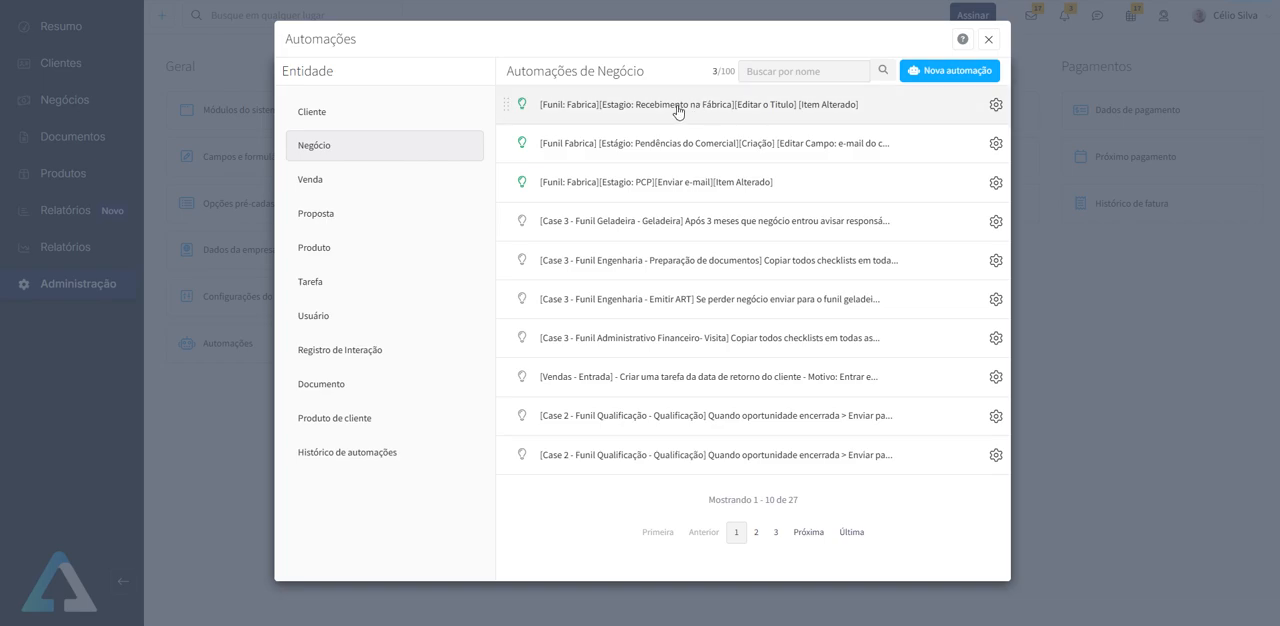
- Start a new deal automation, examine the available trigger and action options, and return without saving
{"action": "left_click", "coordinate": [951, 77]}
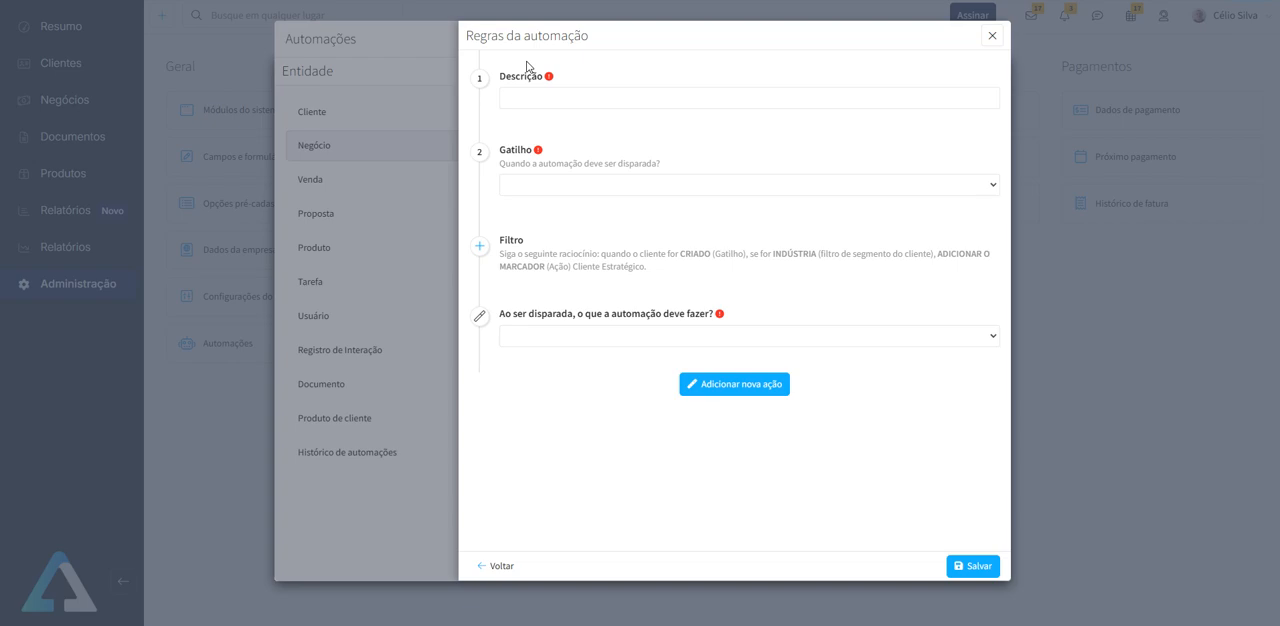
{"action": "left_click", "coordinate": [573, 186]}
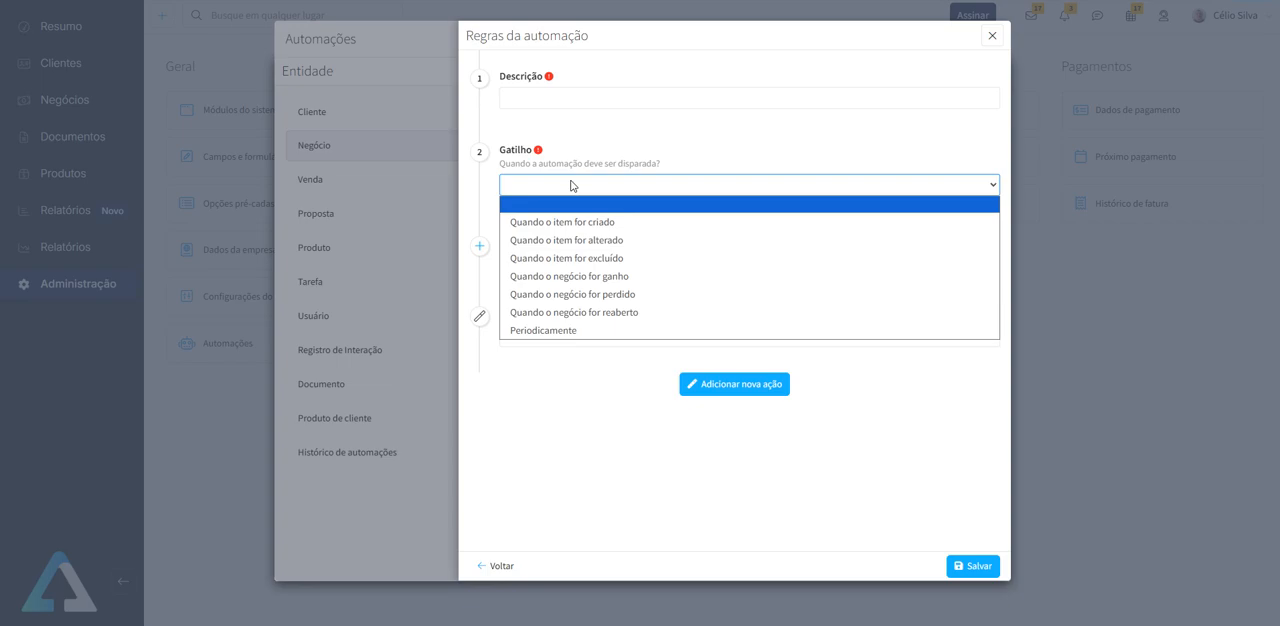
{"action": "left_click", "coordinate": [572, 394]}
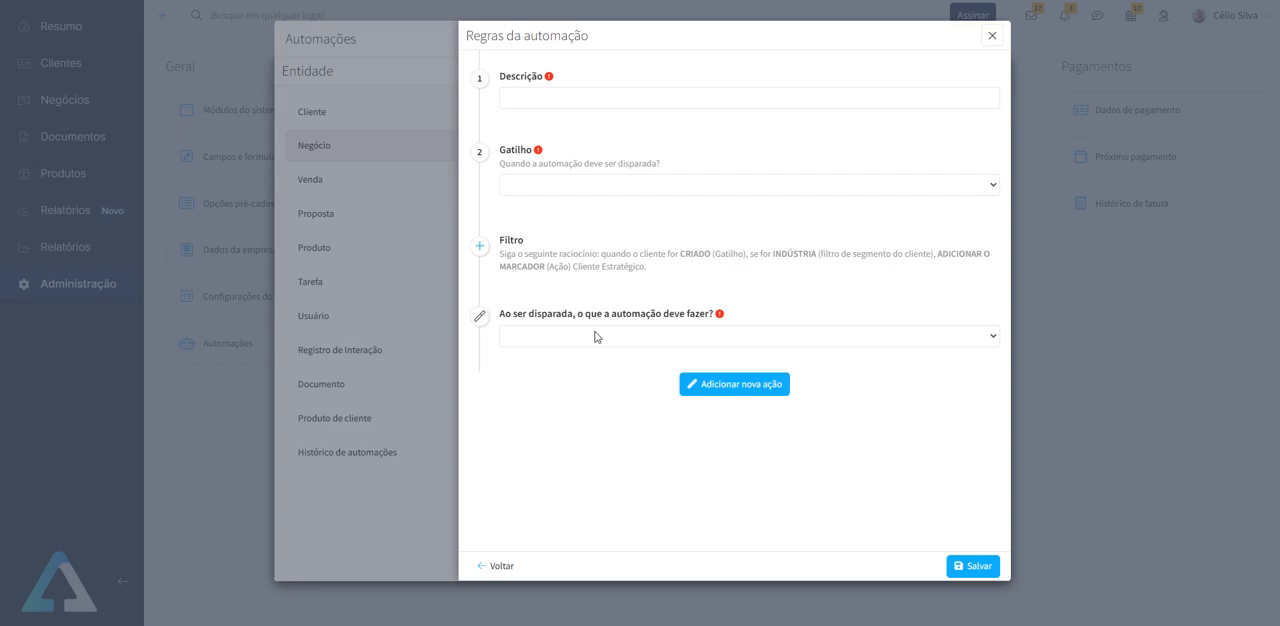
{"action": "left_click", "coordinate": [595, 338]}
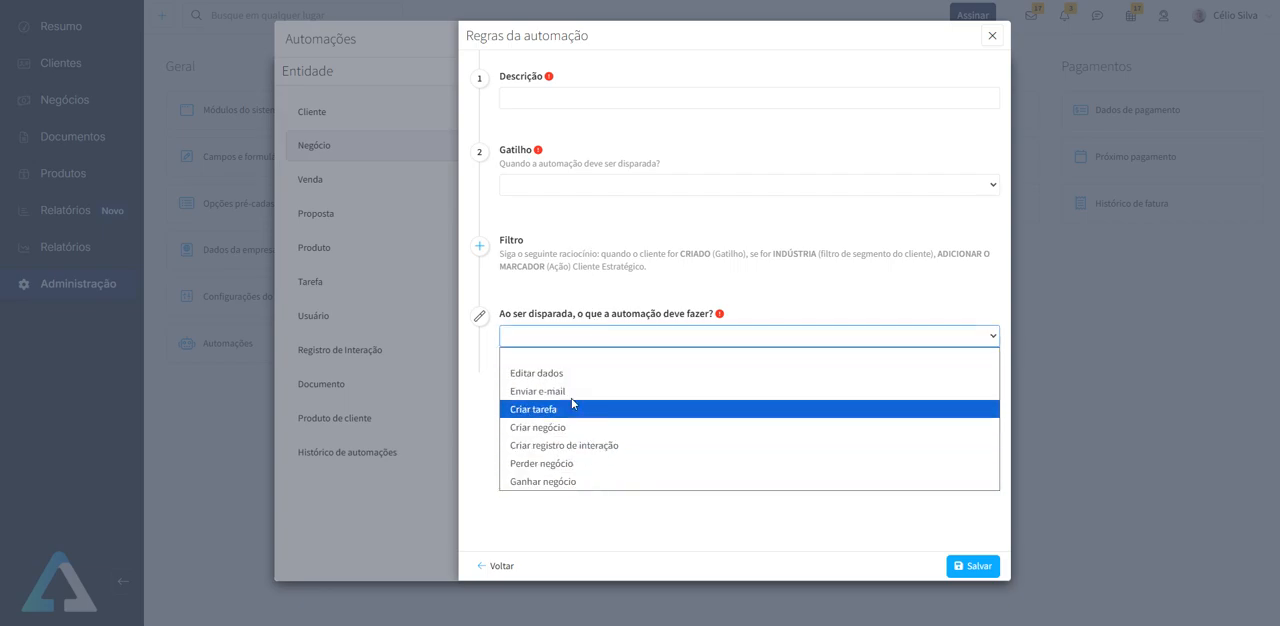
{"action": "left_click", "coordinate": [613, 538]}
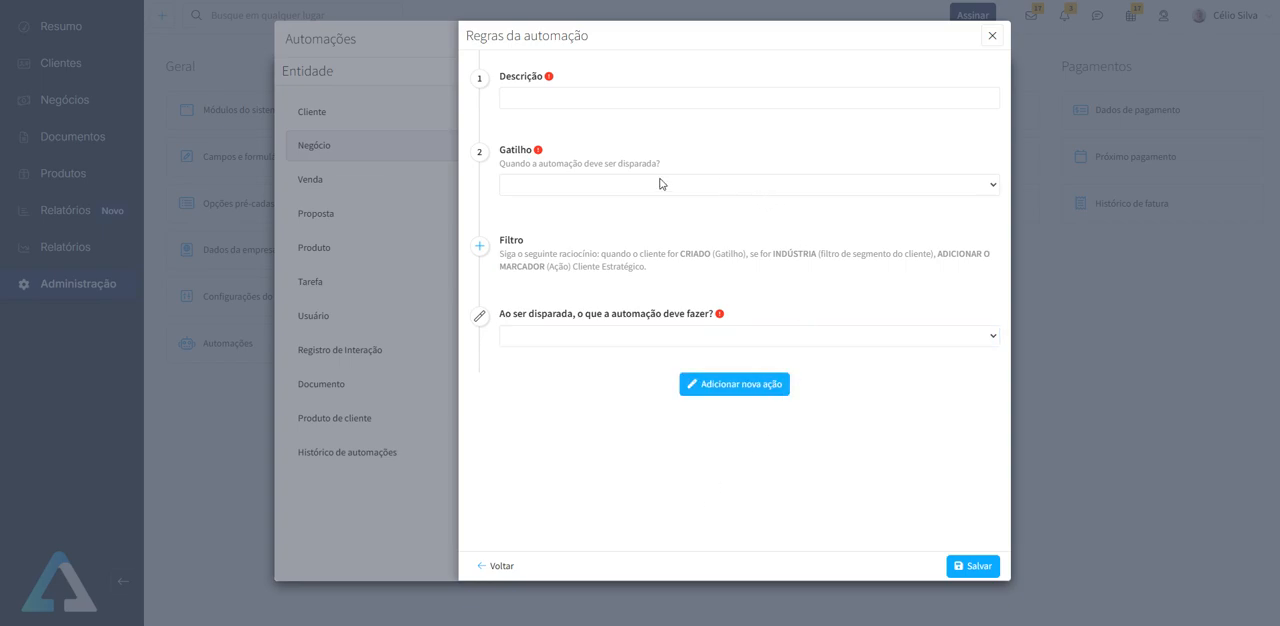
{"action": "left_click", "coordinate": [499, 566]}
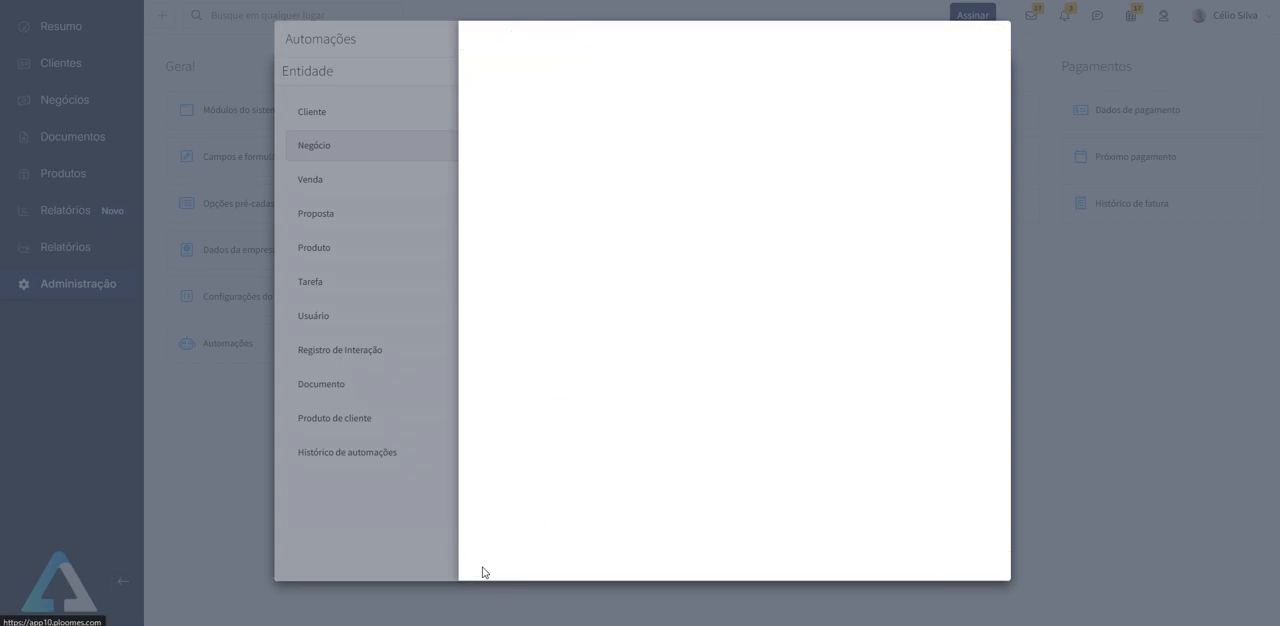
- Examine the naming pattern in the description of the "Recebimento na Fábrica" title-editing automation and close it
{"action": "left_click", "coordinate": [720, 118]}
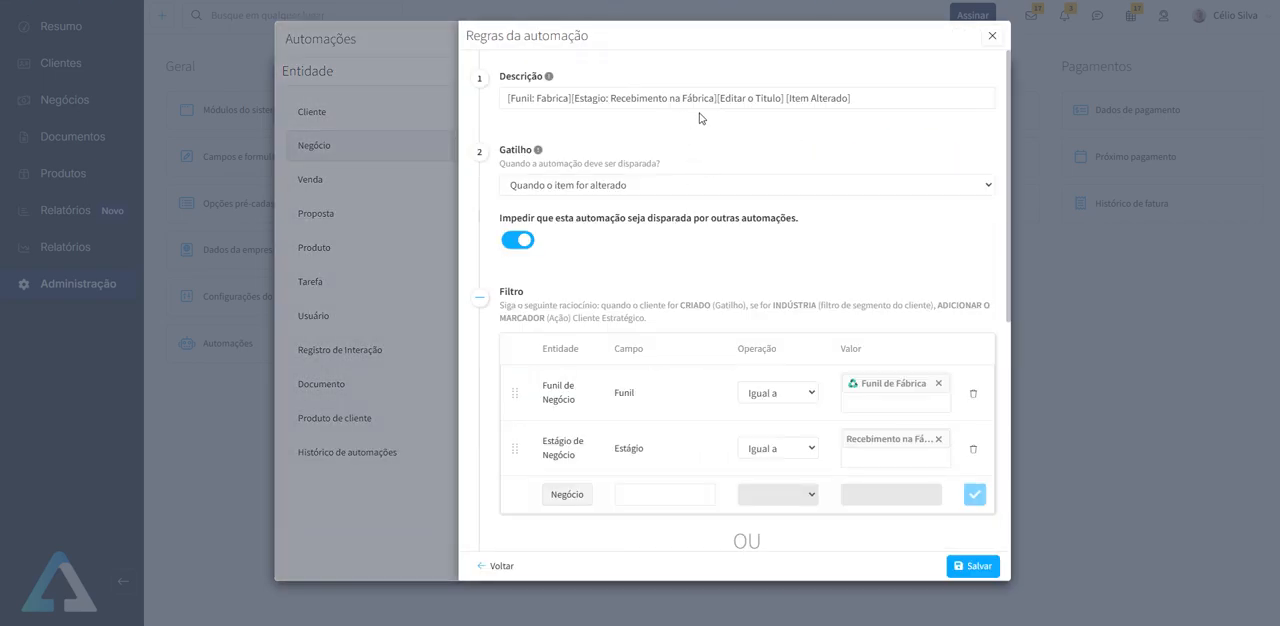
{"action": "left_click_drag", "start_coordinate": [852, 98], "coordinate": [502, 98]}
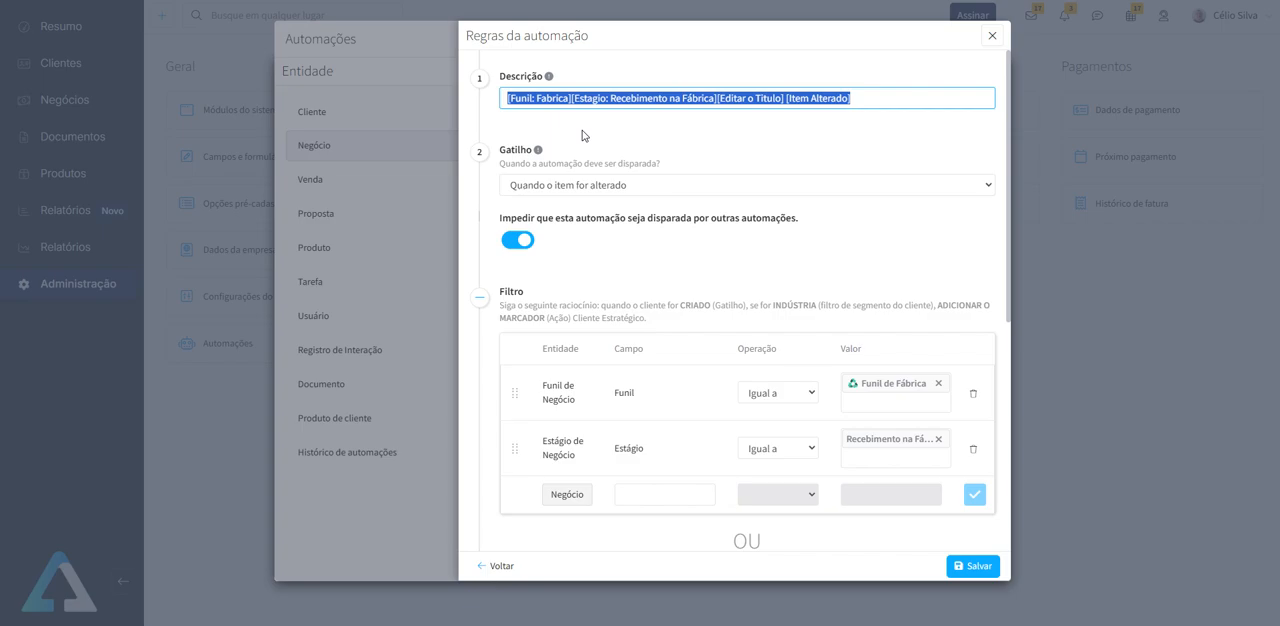
{"action": "left_click", "coordinate": [537, 98]}
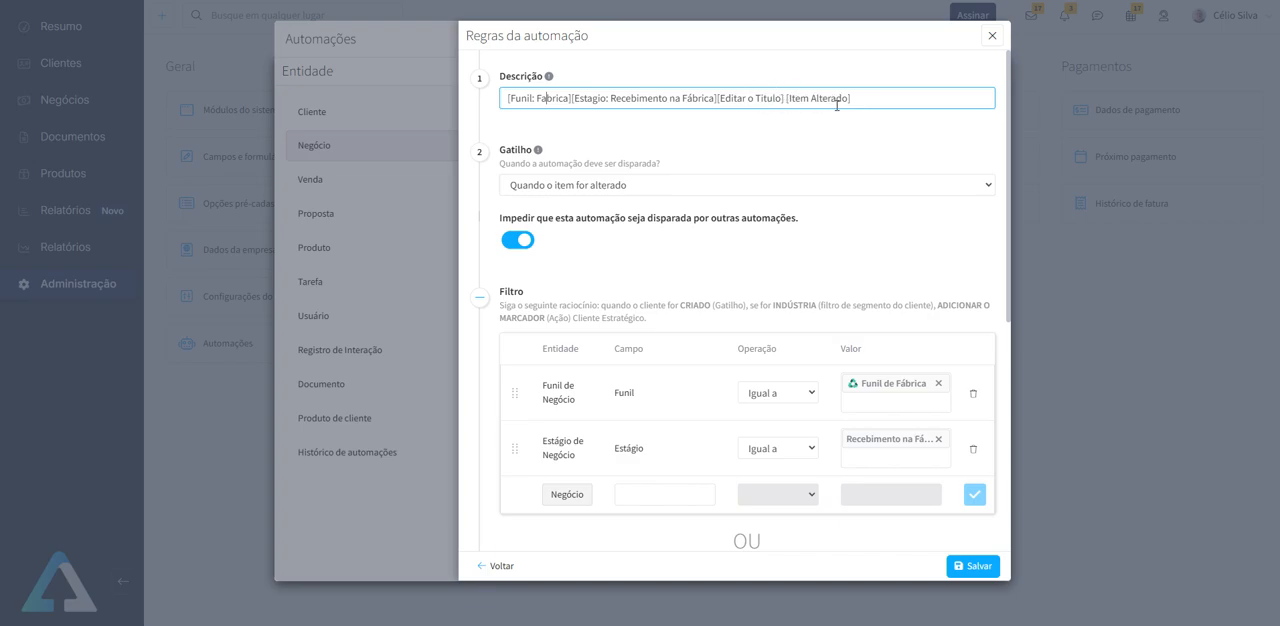
{"action": "left_click_drag", "start_coordinate": [862, 98], "coordinate": [488, 96]}
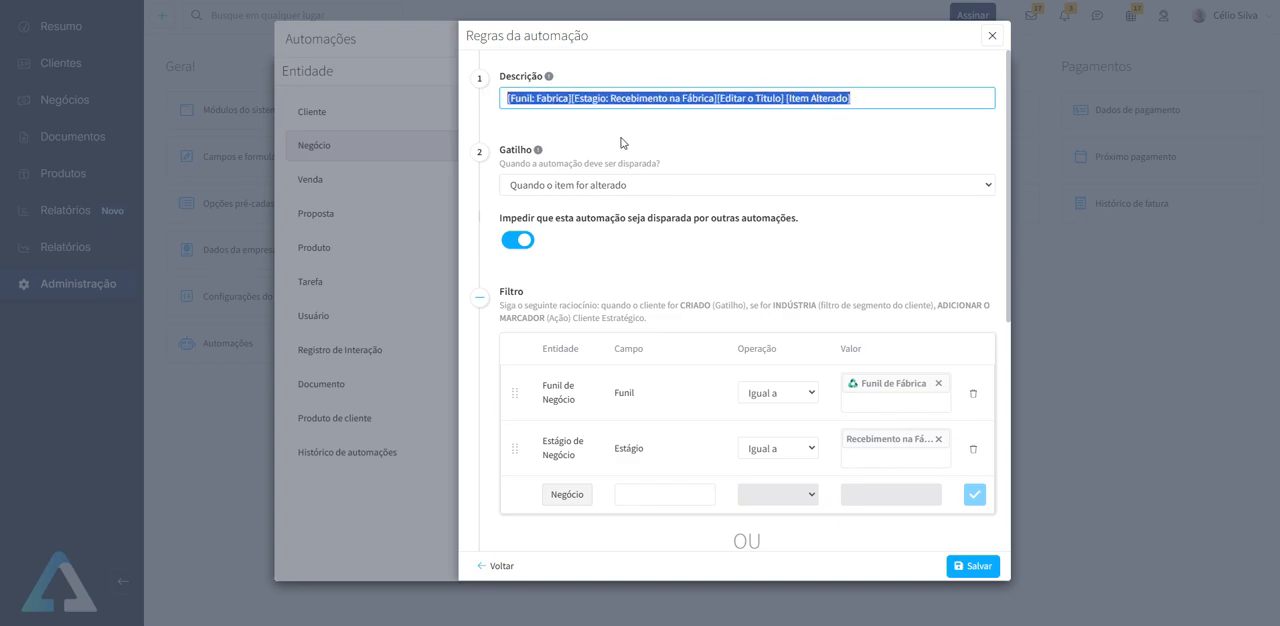
{"action": "left_click", "coordinate": [991, 36]}
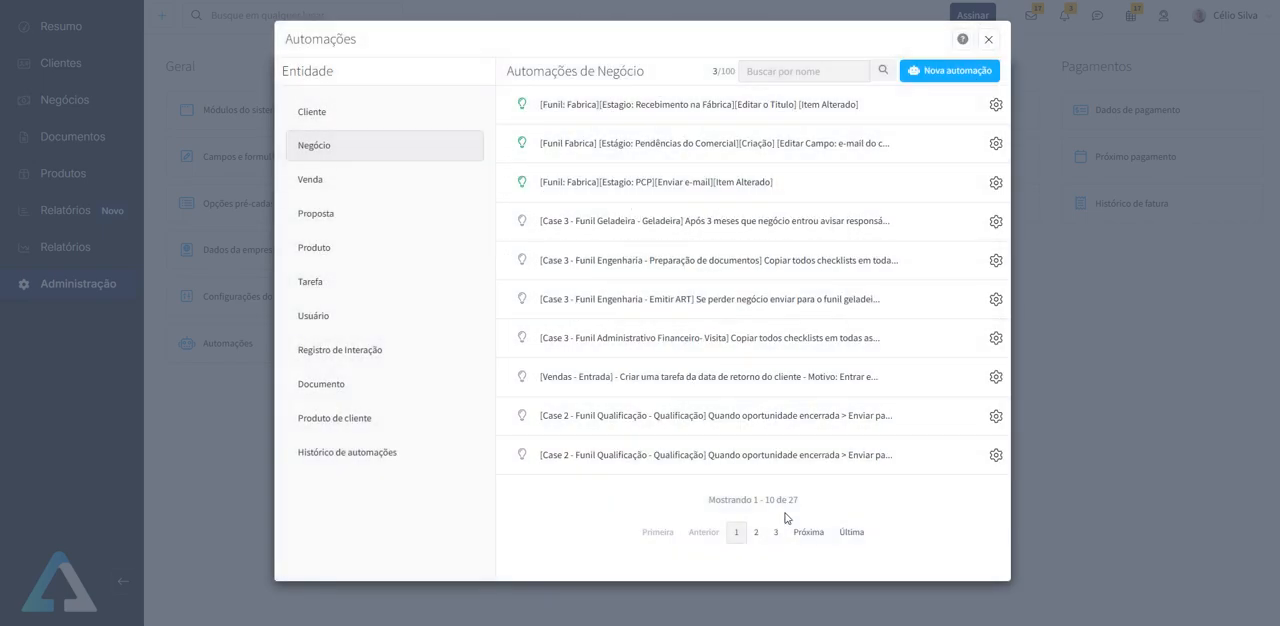
- Search the deal automations by name for "fabrica"
{"action": "left_click_drag", "start_coordinate": [793, 501], "coordinate": [787, 501]}
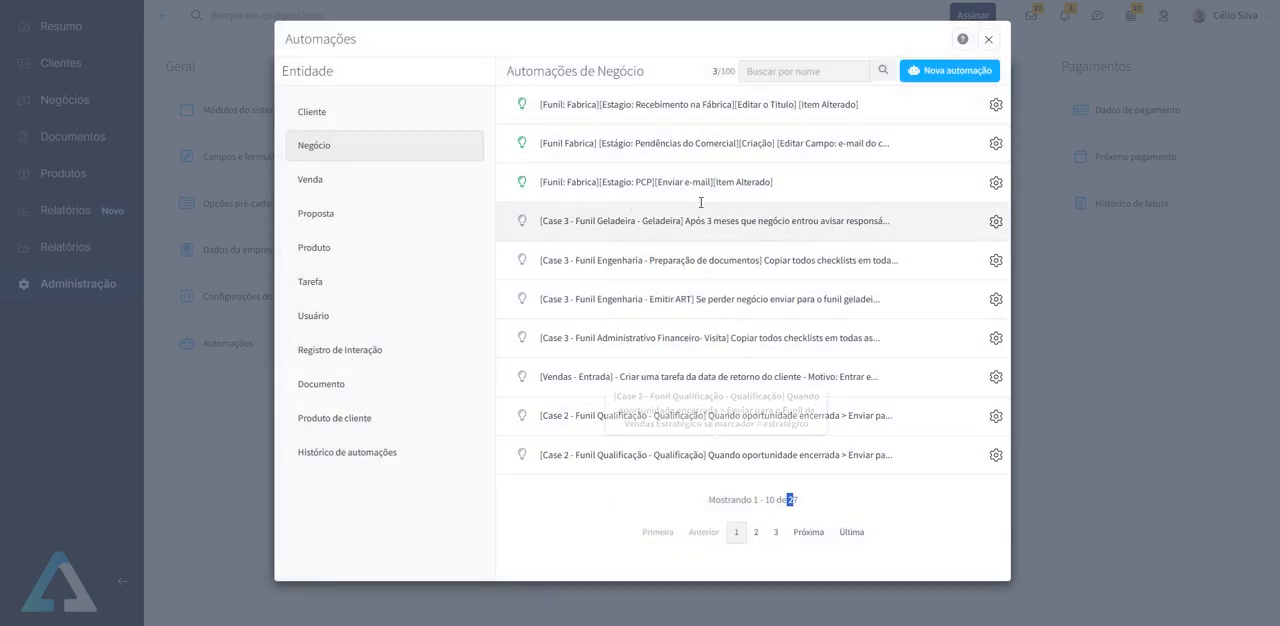
{"action": "left_click", "coordinate": [805, 71]}
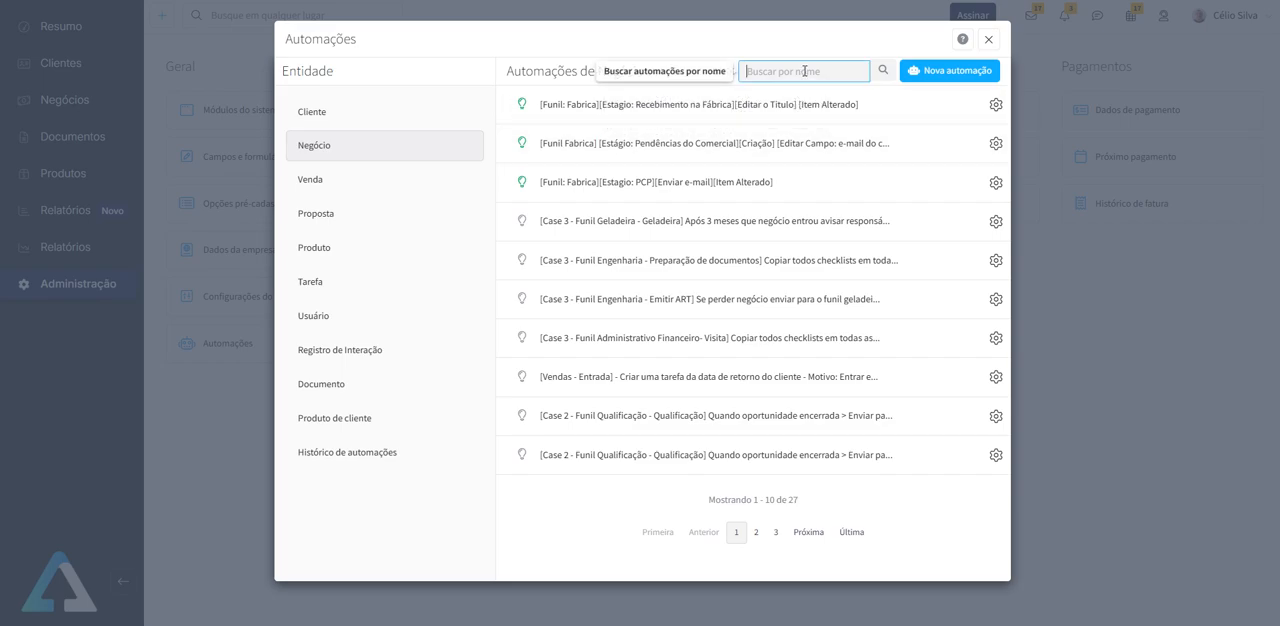
{"action": "type", "text": "fabrica"}
{"action": "left_click", "coordinate": [883, 71]}
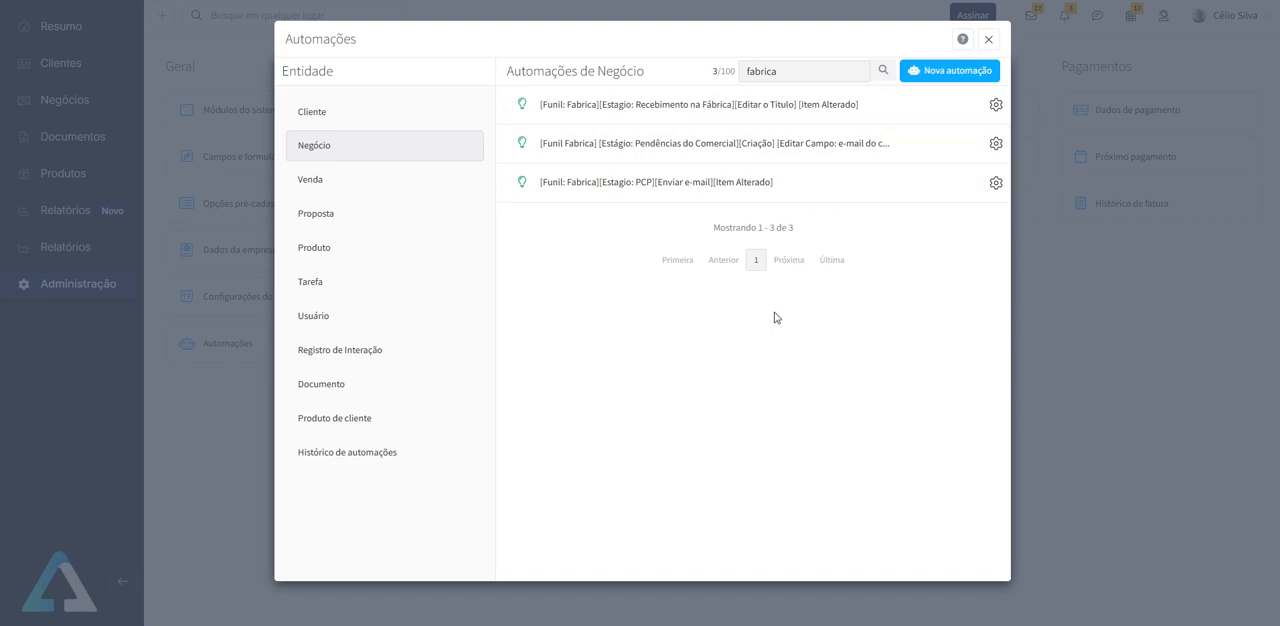
- Reopen the "Recebimento na Fábrica" title-editing automation and review its trigger, funnel and stage filters, and action
{"action": "left_click", "coordinate": [740, 109]}
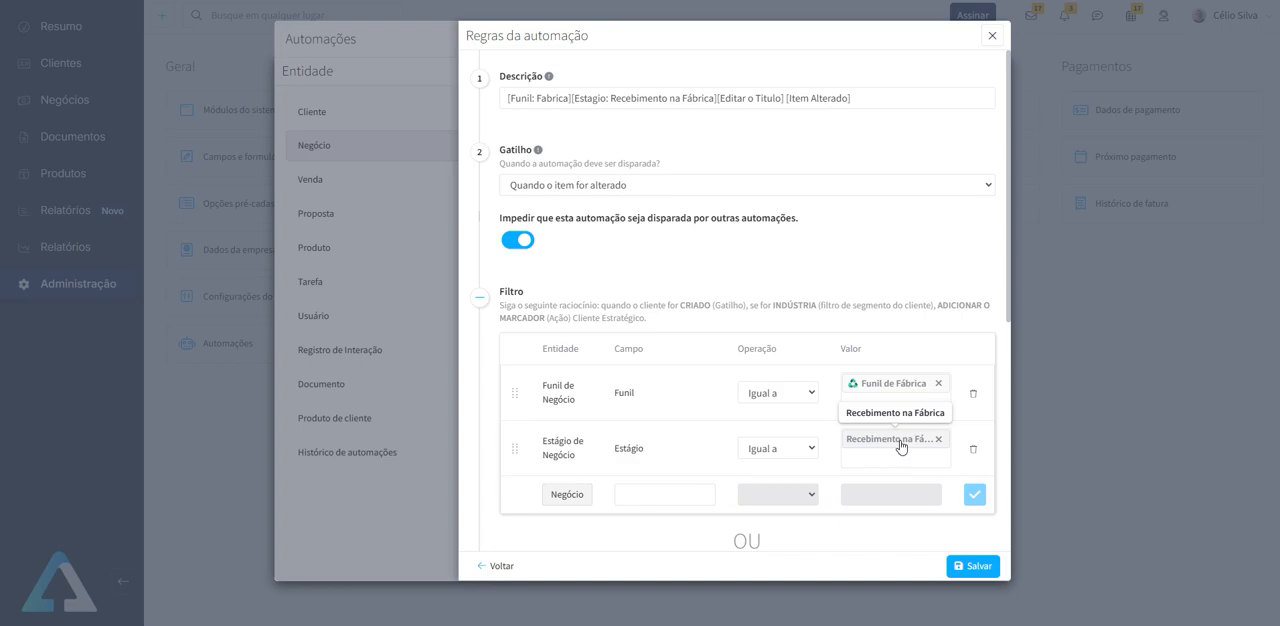
{"action": "scroll", "coordinate": [720, 362], "scroll_direction": "down", "scroll_amount": 3}
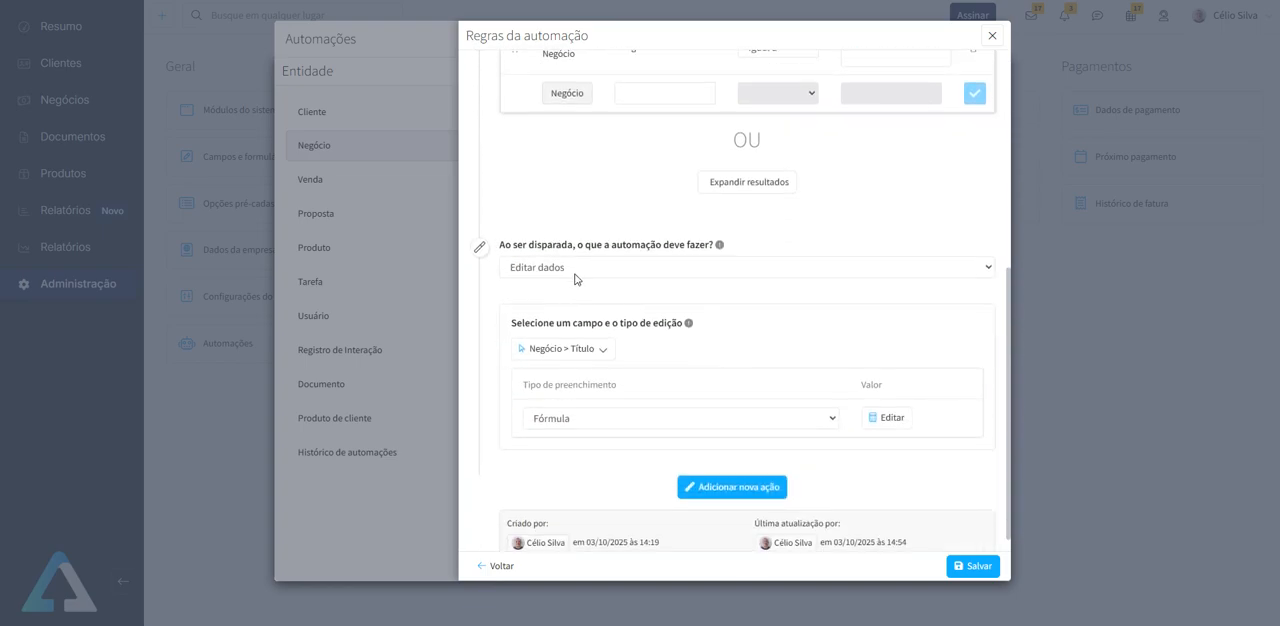
{"action": "scroll", "coordinate": [576, 280], "scroll_direction": "down", "scroll_amount": 1}
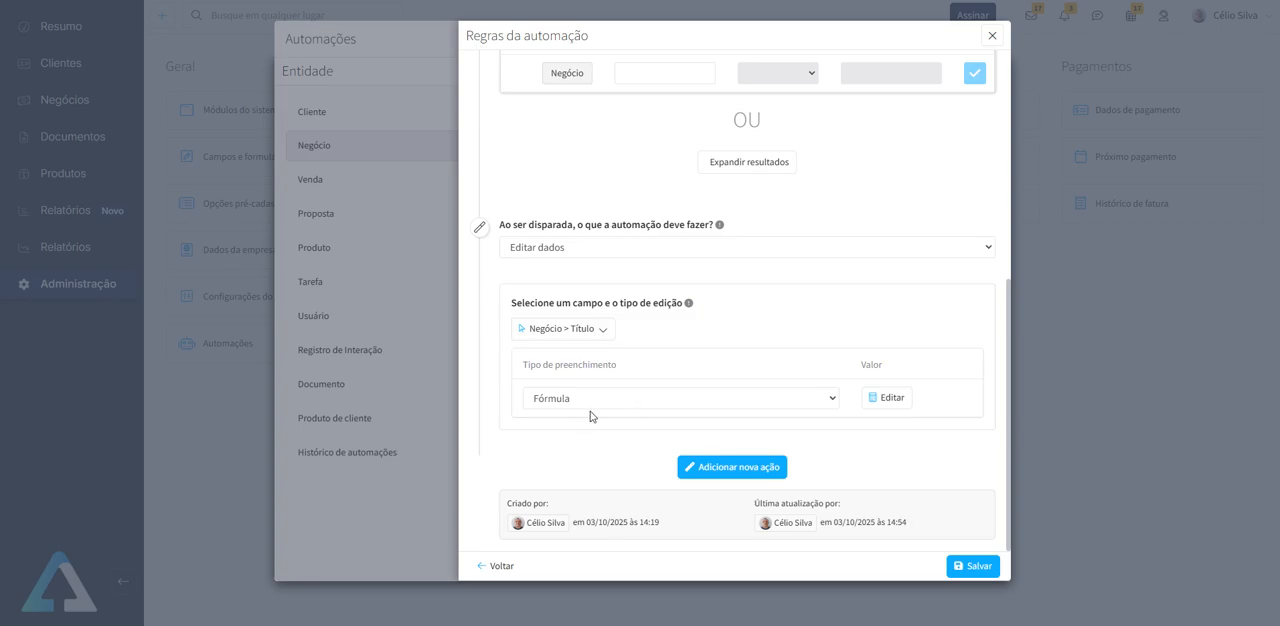
- Examine the formula that fills Negócio > Título, then close the formula, the rule and the automations window unchanged
{"action": "left_click", "coordinate": [891, 398]}
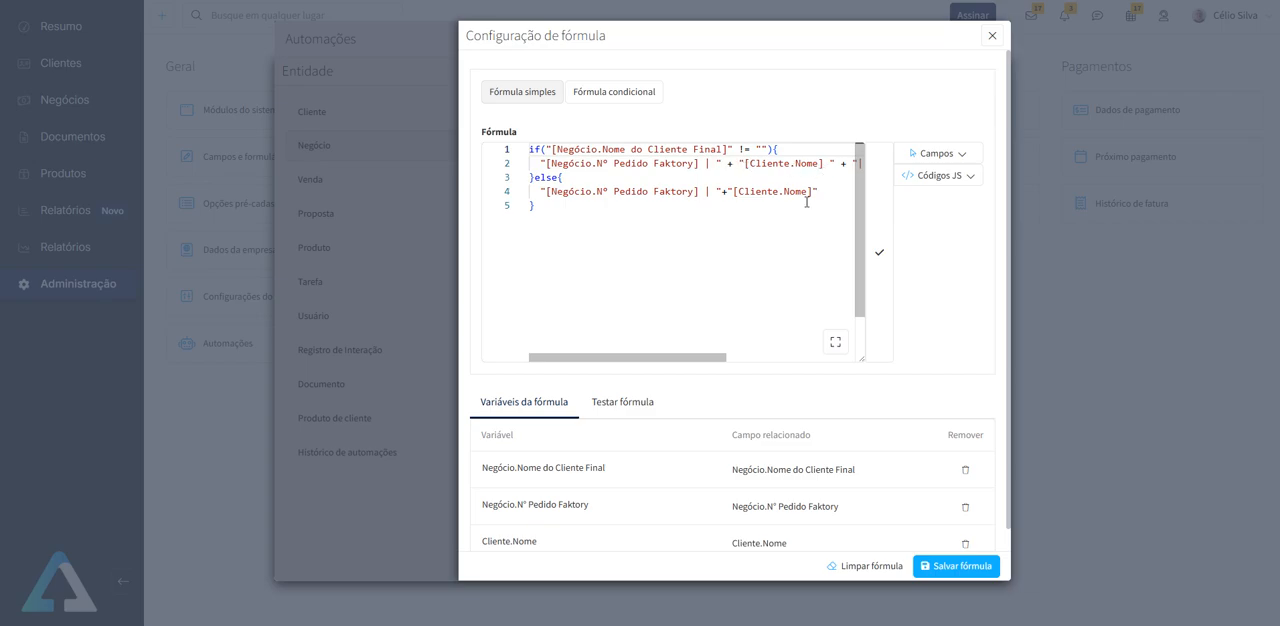
{"action": "left_click_drag", "start_coordinate": [720, 358], "coordinate": [653, 349]}
{"action": "left_click_drag", "start_coordinate": [688, 357], "coordinate": [602, 348]}
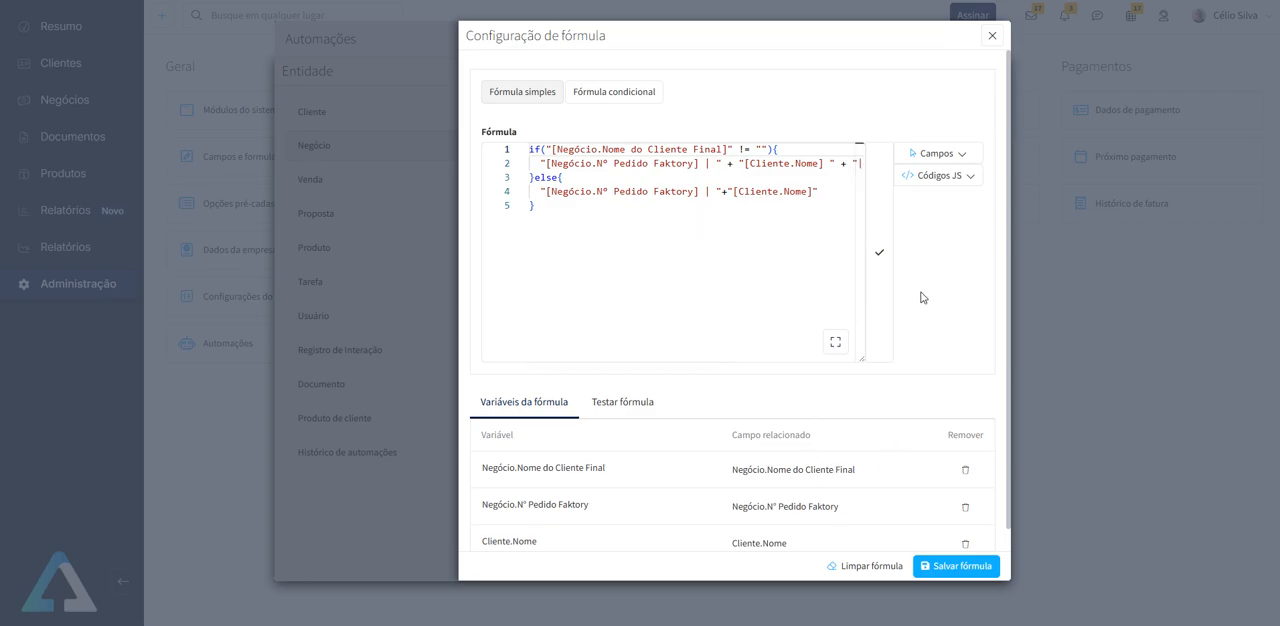
{"action": "left_click", "coordinate": [992, 37]}
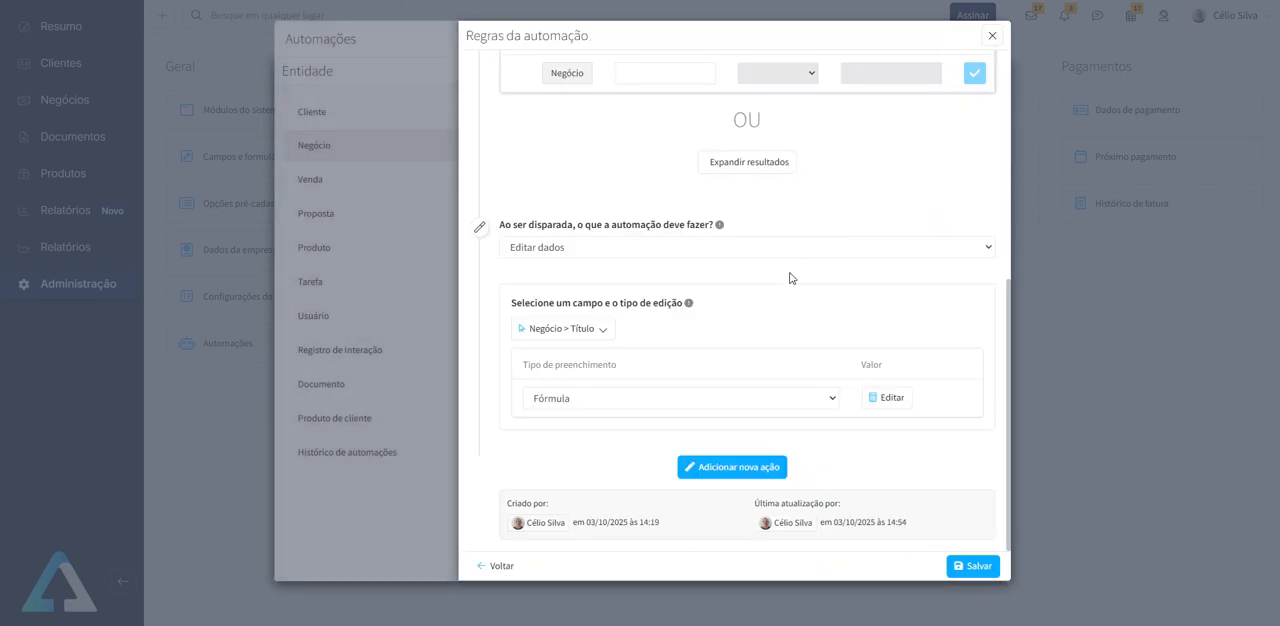
{"action": "left_click", "coordinate": [992, 37]}
{"action": "left_click", "coordinate": [993, 40]}
- Show the deals of Funil de Fábrica in the Funil view mode
{"action": "left_click", "coordinate": [89, 104]}
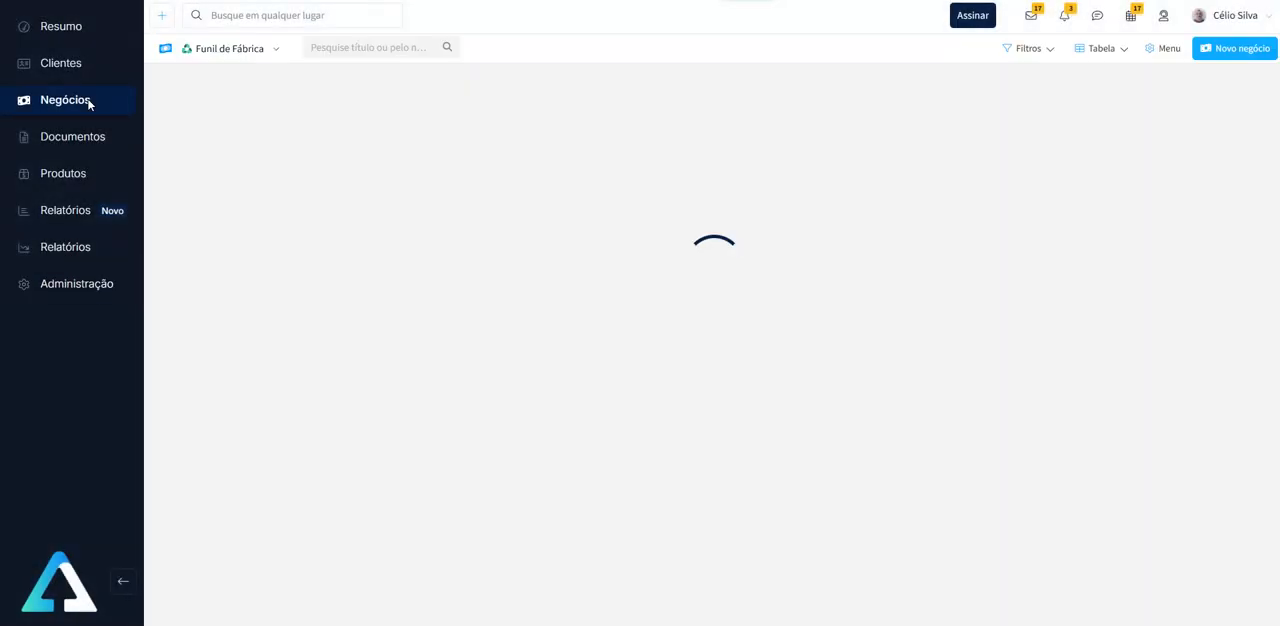
{"action": "left_click", "coordinate": [1110, 48]}
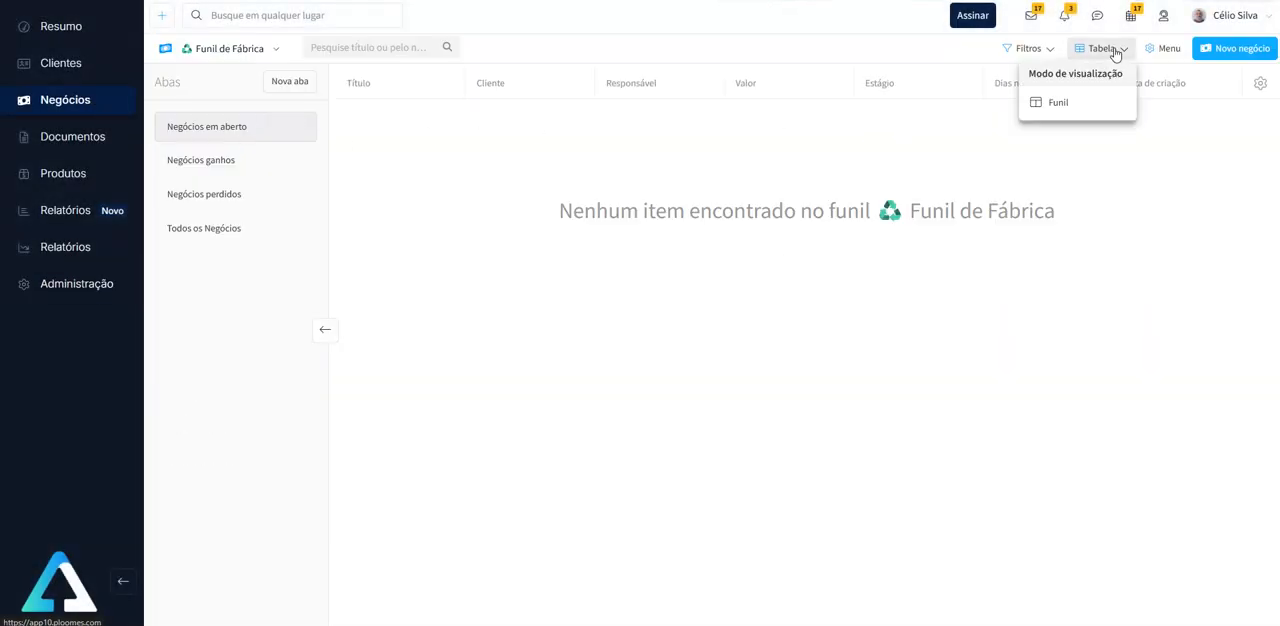
{"action": "left_click", "coordinate": [1067, 104]}
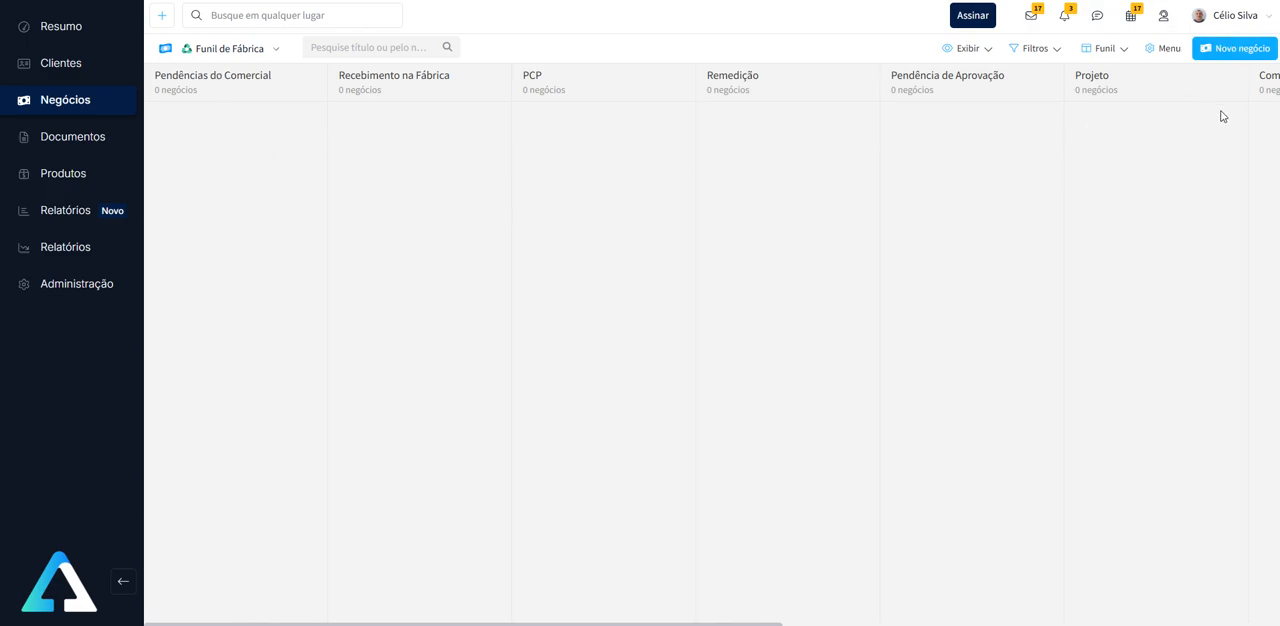
- Create and save a deal in Funil de Fábrica with client "Cliente com E-mail" and contact "Contato com E-mail"
{"action": "left_click", "coordinate": [1239, 50]}
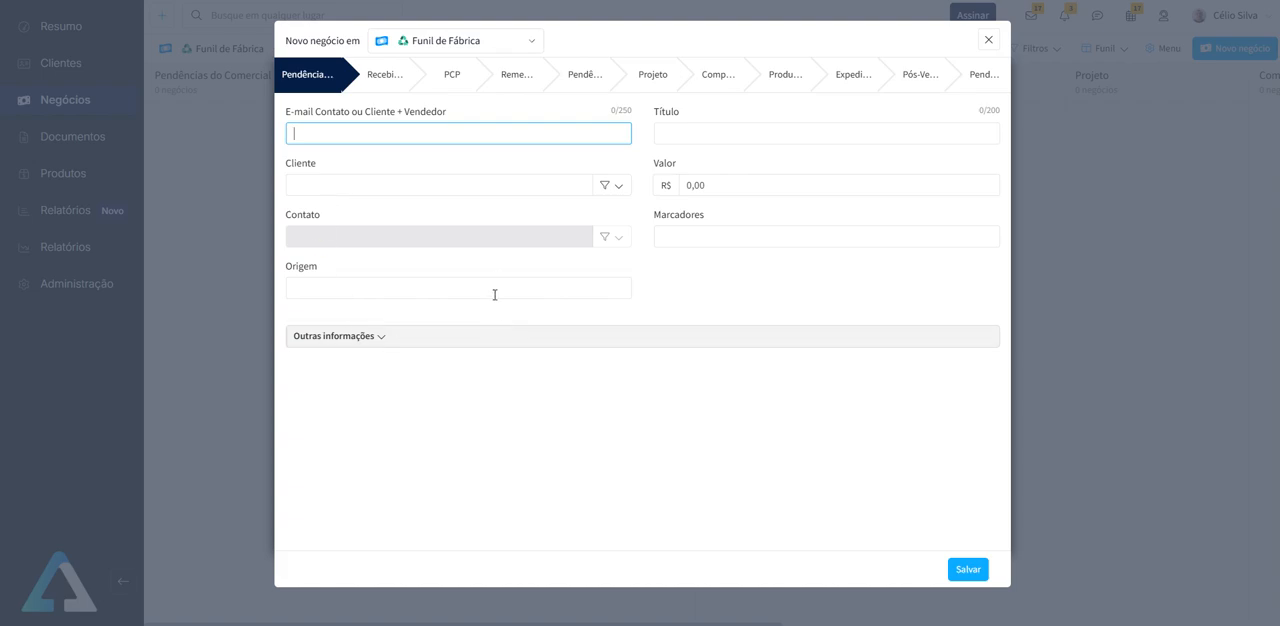
{"action": "left_click", "coordinate": [451, 188]}
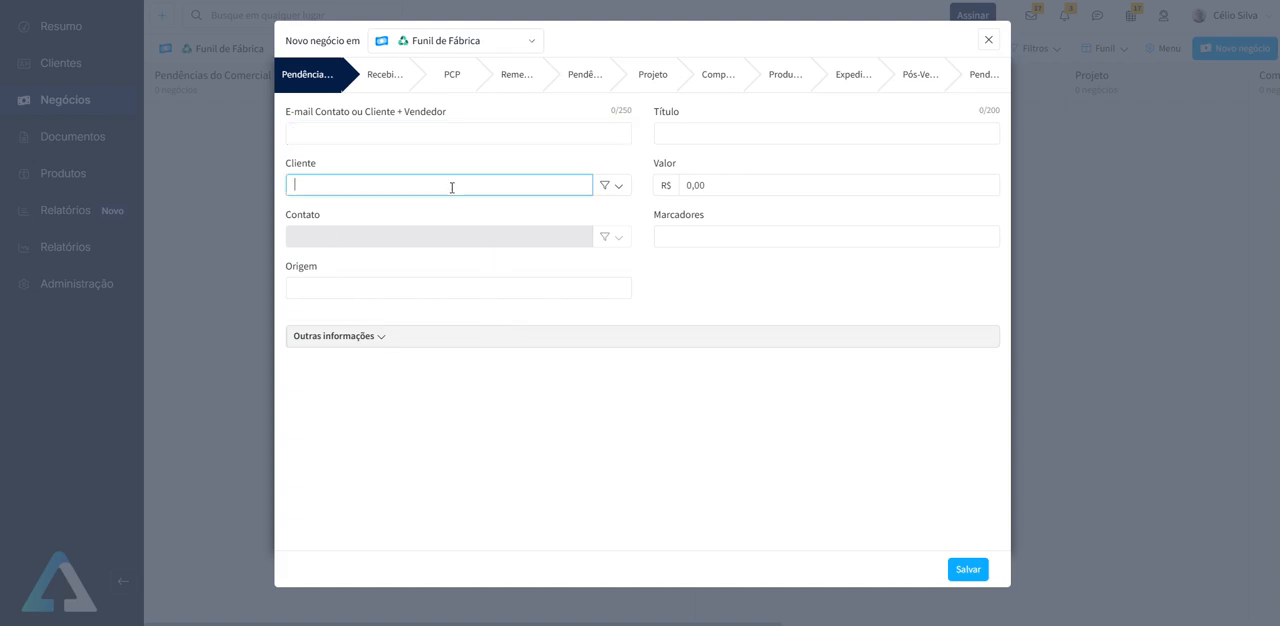
{"action": "type", "text": "Cliente"}
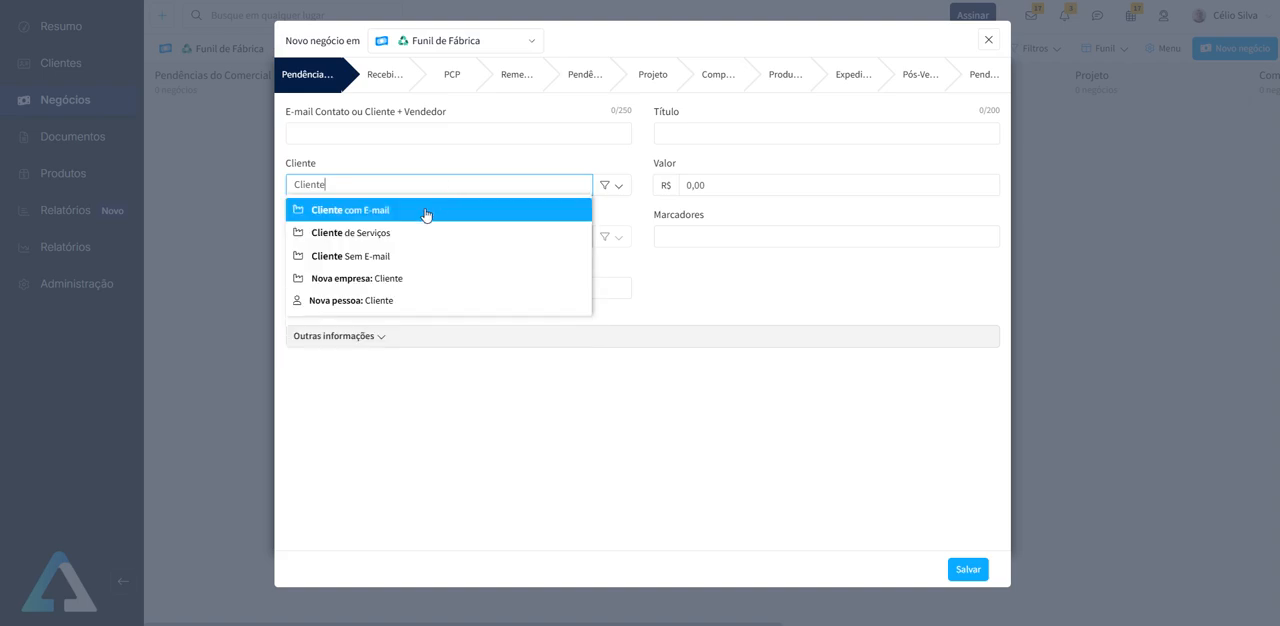
{"action": "left_click", "coordinate": [426, 216]}
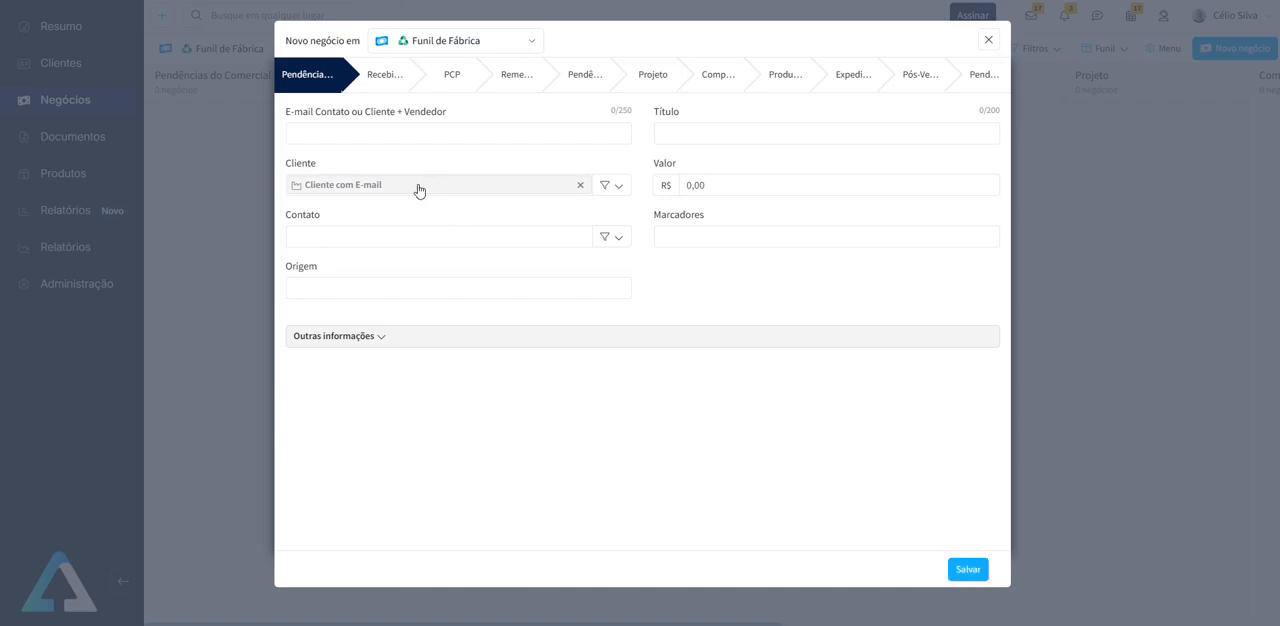
{"action": "left_click", "coordinate": [397, 236]}
{"action": "type", "text": "Contato"}
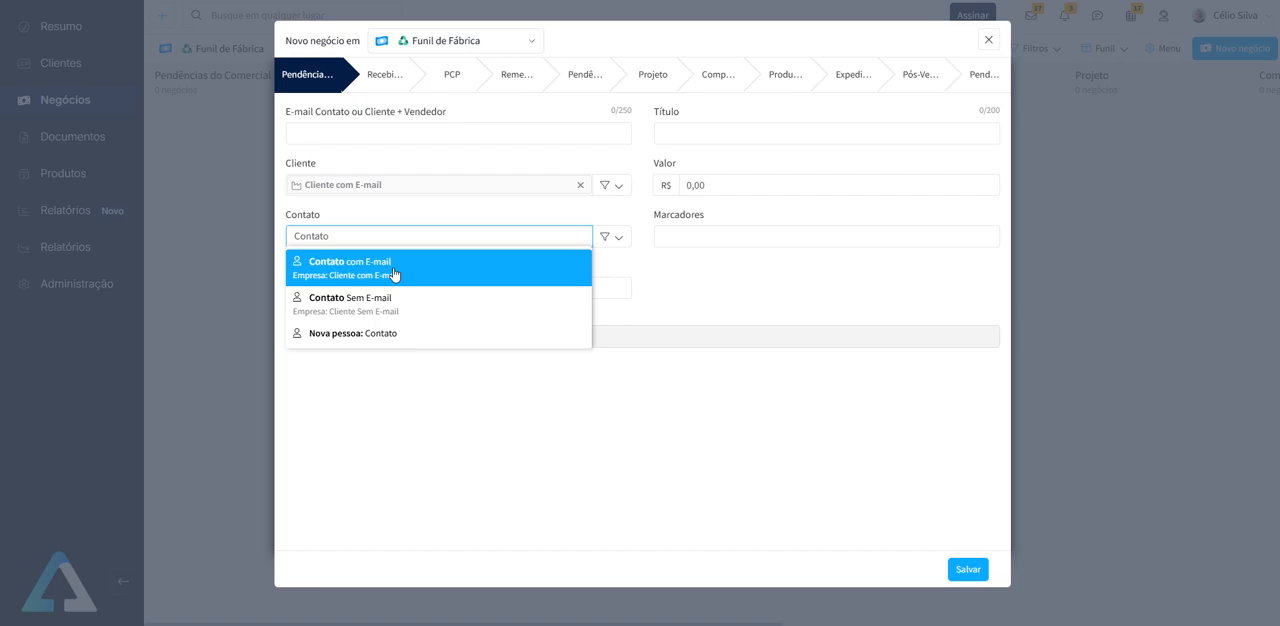
{"action": "left_click", "coordinate": [394, 273]}
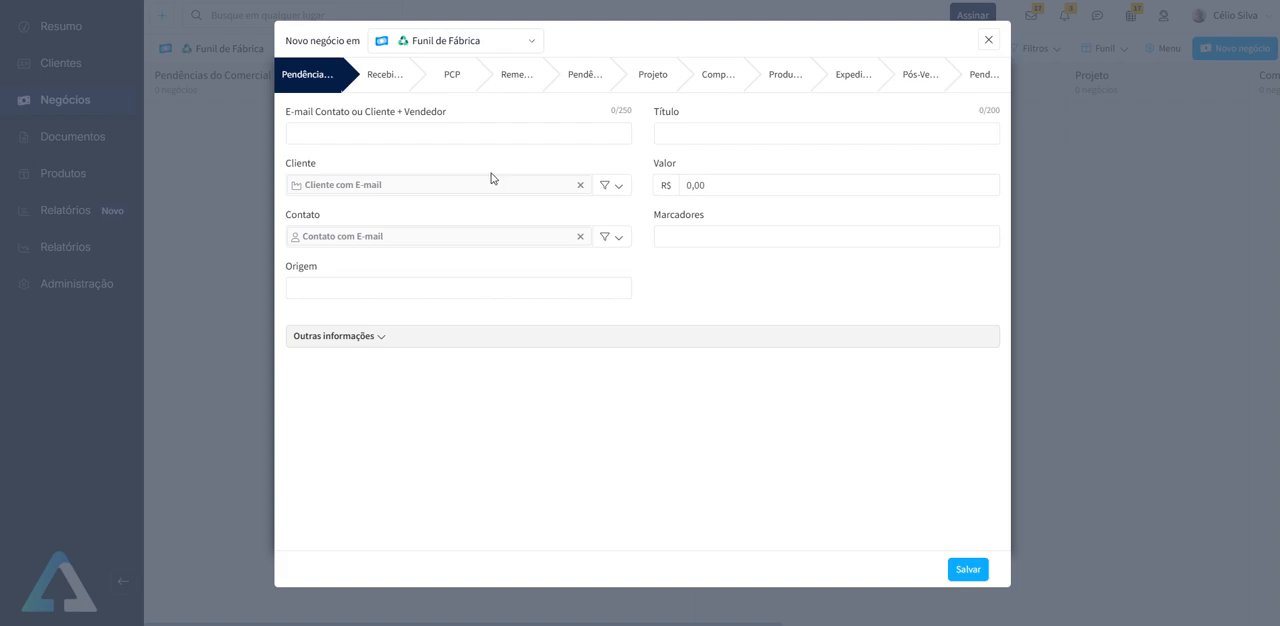
{"action": "left_click", "coordinate": [968, 570]}
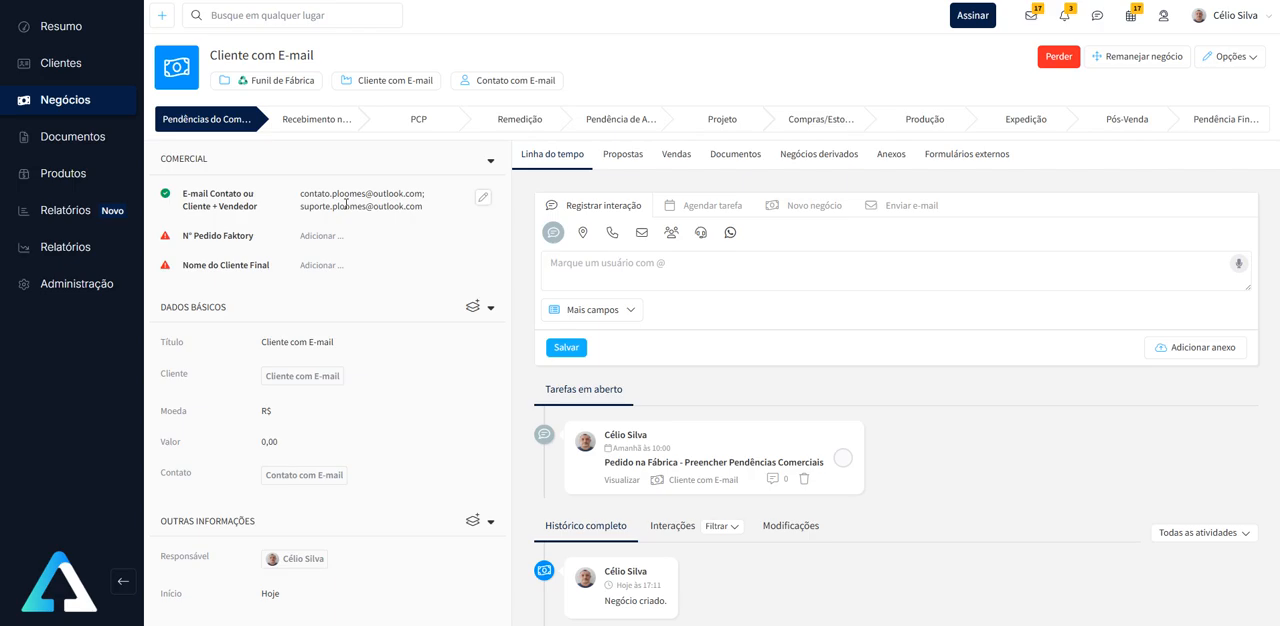
- Open the deal automation that edits the contact-or-client plus seller e-mail field on creation in the Pendências do Comercial stage
{"action": "left_click", "coordinate": [91, 290]}
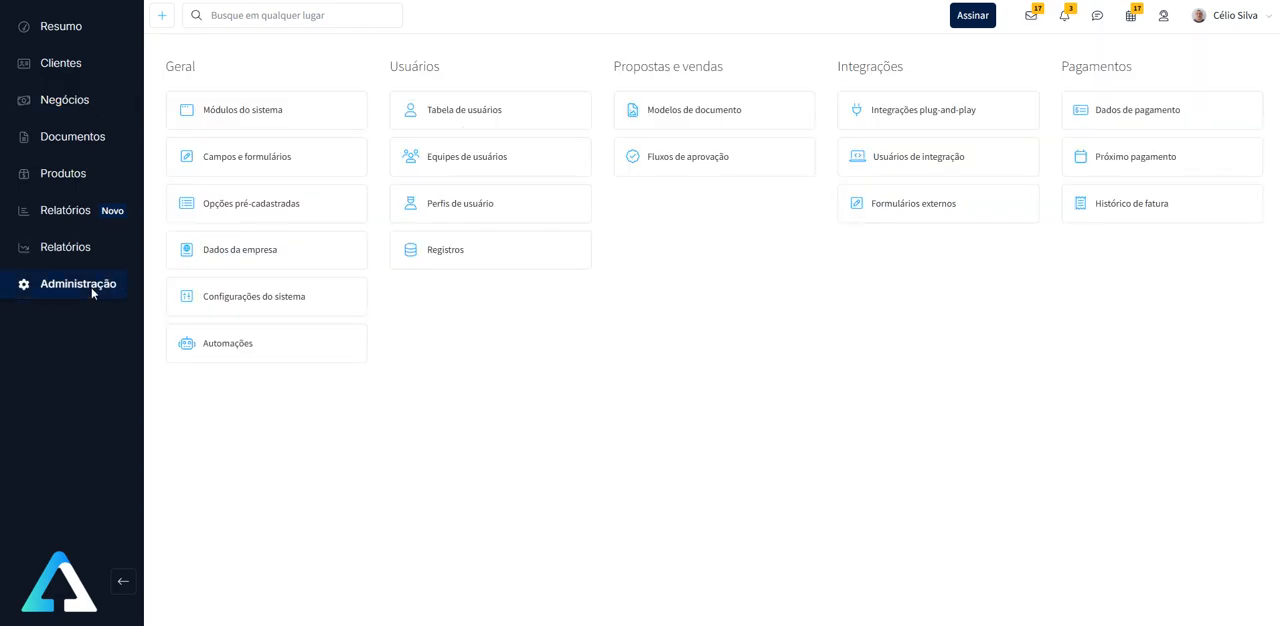
{"action": "left_click", "coordinate": [249, 352]}
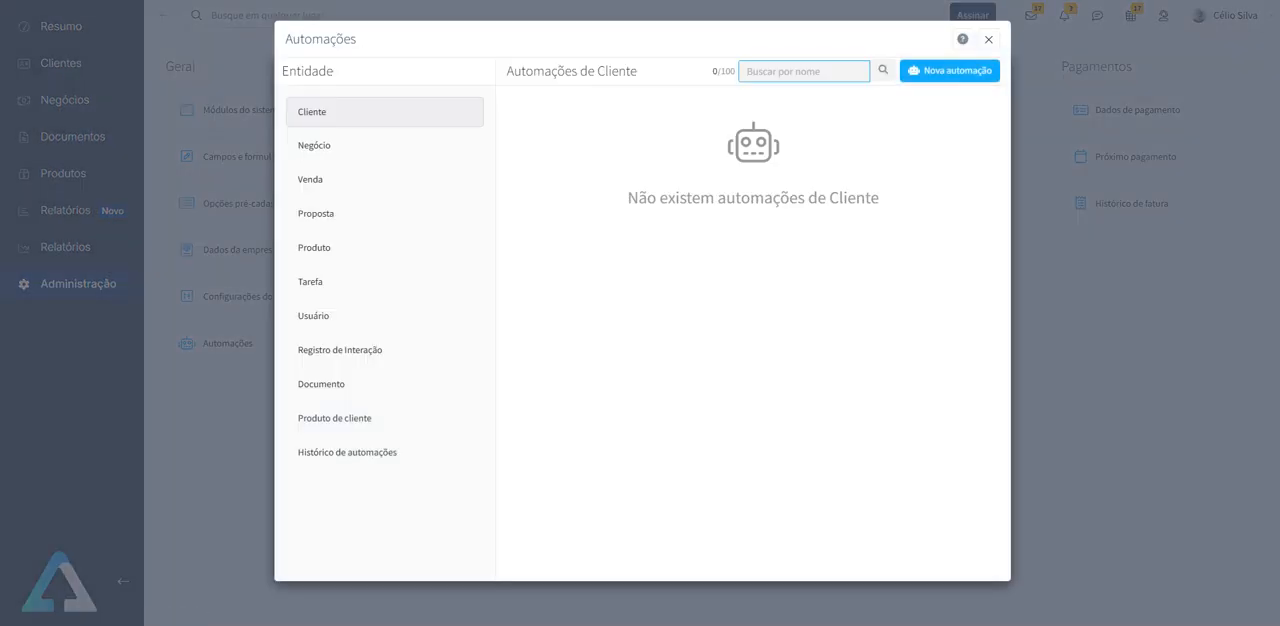
{"action": "left_click", "coordinate": [343, 153]}
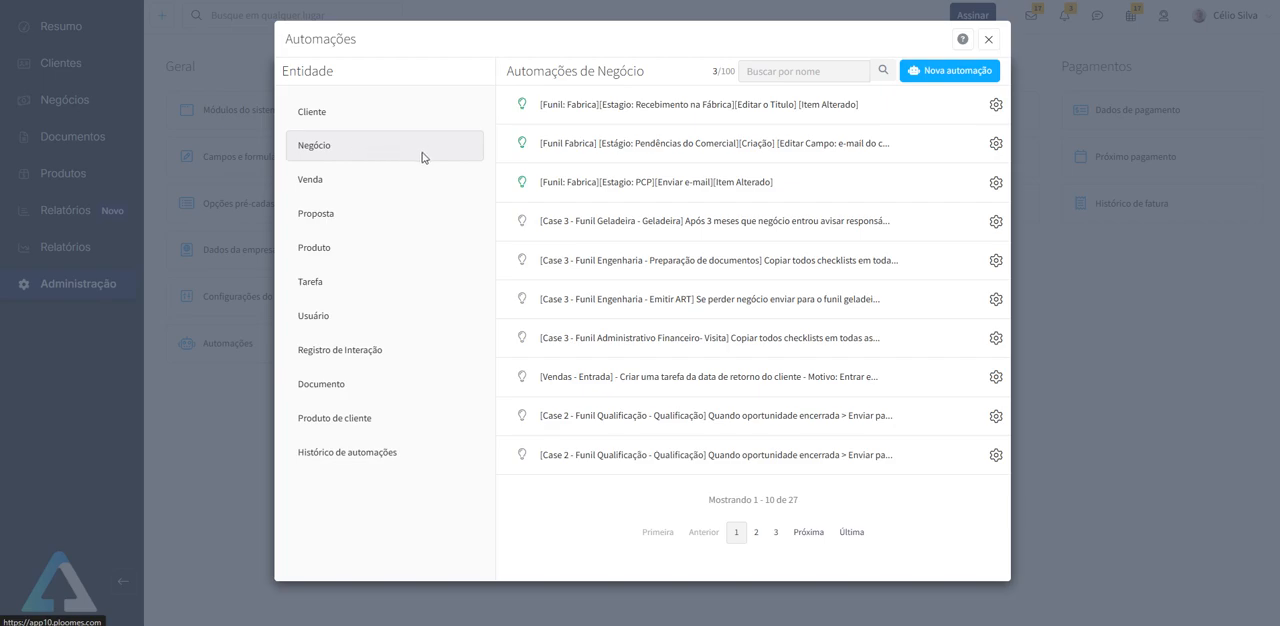
{"action": "left_click", "coordinate": [780, 152]}
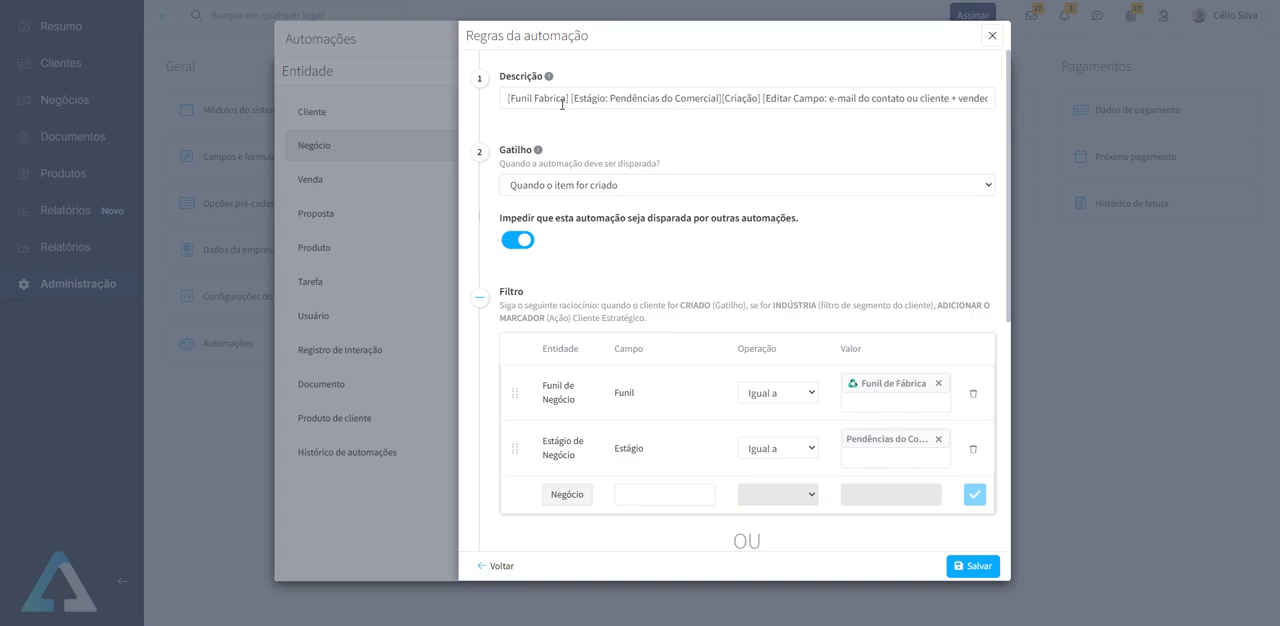
- Duplicate the browser tab and show the deals of Funil de Fábrica in the copy, closing its automations window
{"action": "right_click", "coordinate": [115, 1]}
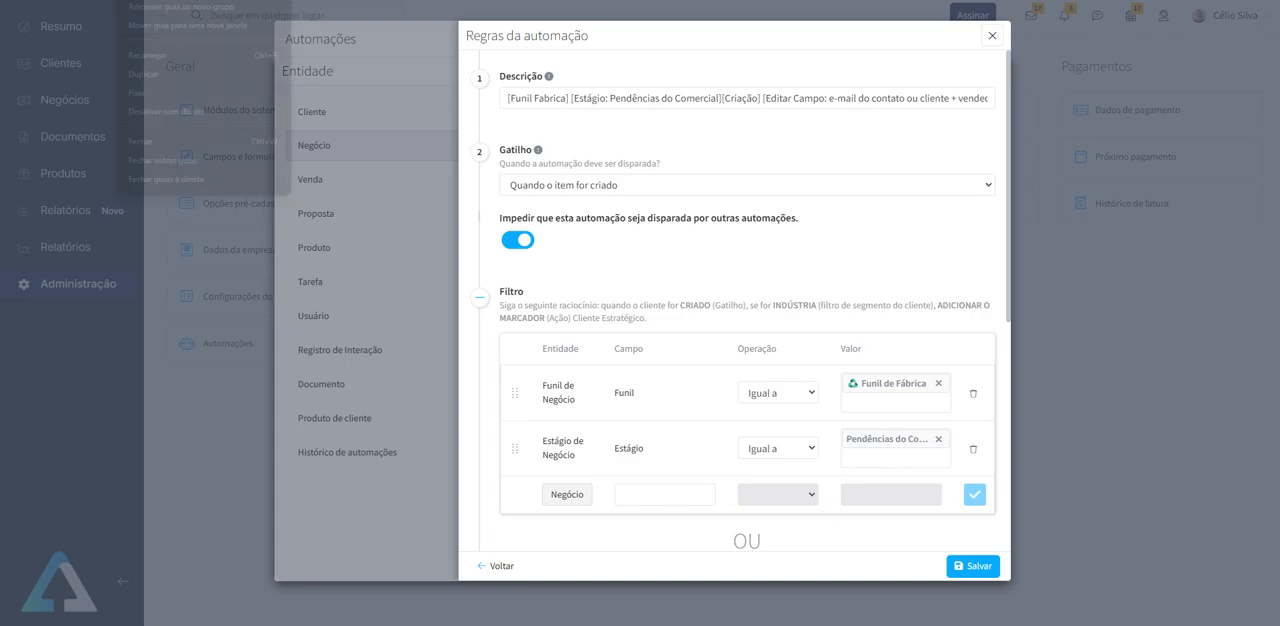
{"action": "left_click", "coordinate": [161, 76]}
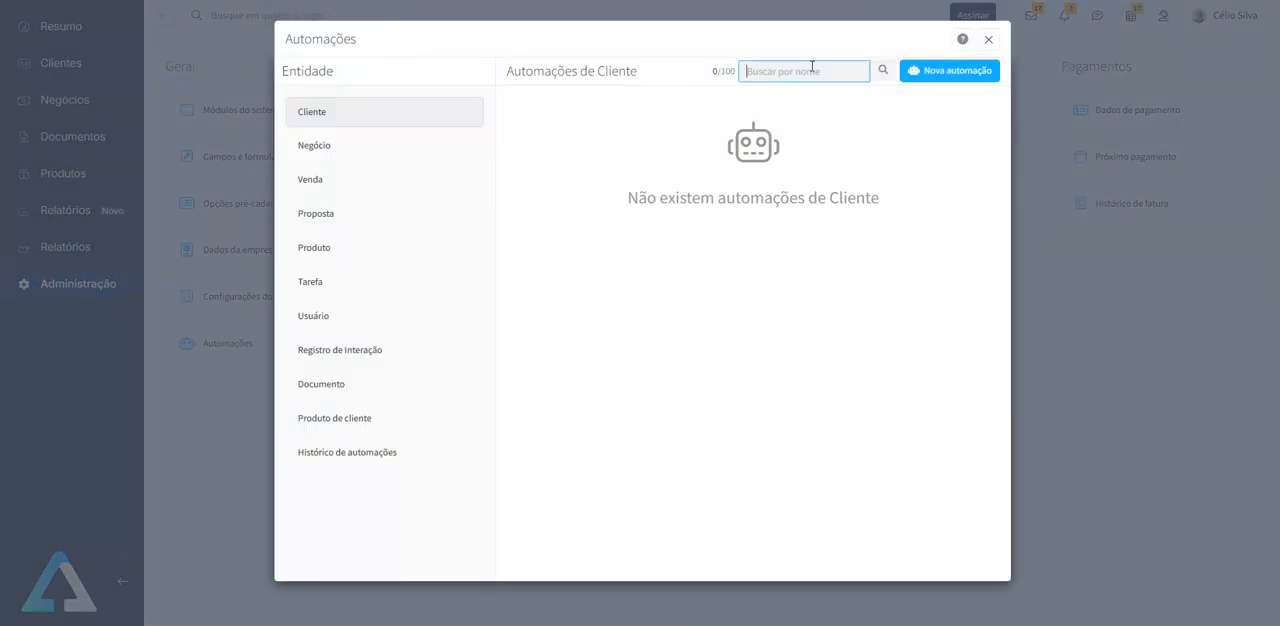
{"action": "left_click", "coordinate": [988, 39]}
{"action": "left_click", "coordinate": [89, 100]}
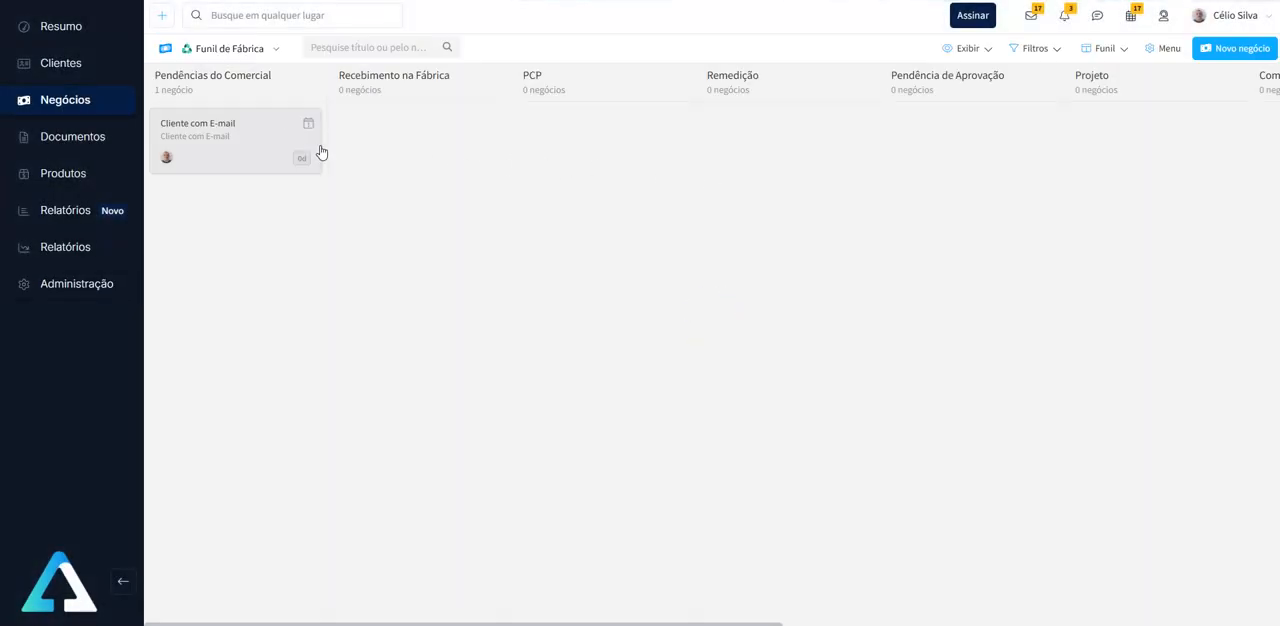
- Open the deal "Cliente com E-mail", inspect its "E-mail Contato ou Cliente + Vendedor" field for editing, and leave it unchanged
{"action": "left_click", "coordinate": [241, 149]}
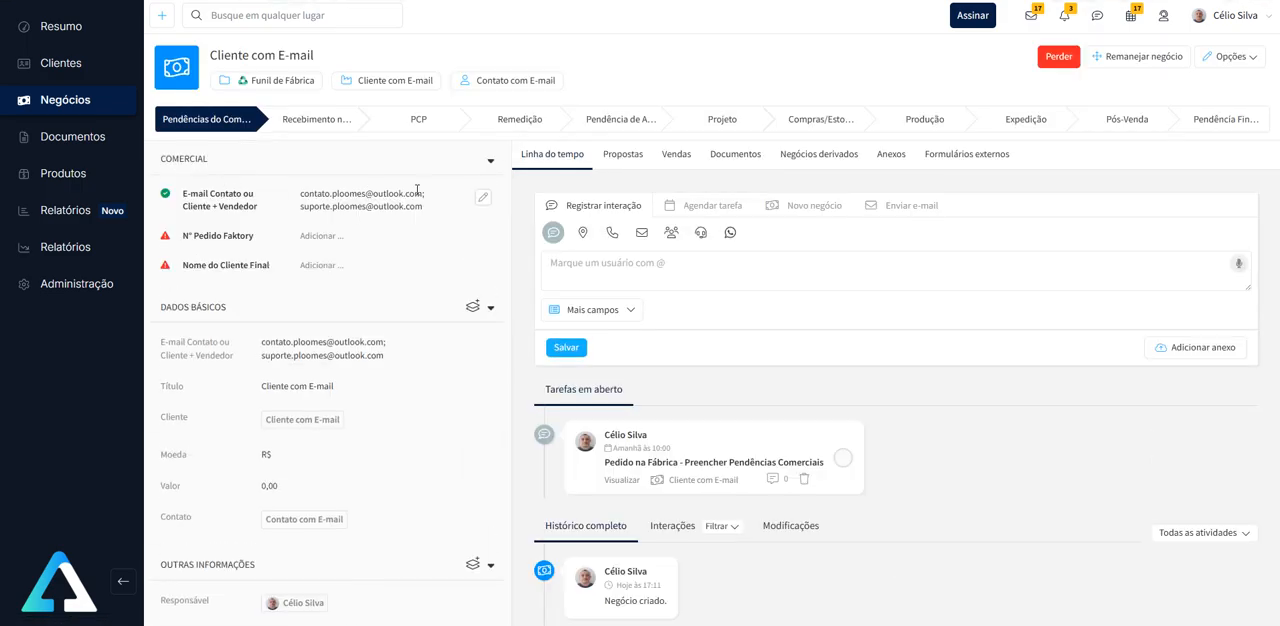
{"action": "left_click", "coordinate": [483, 197]}
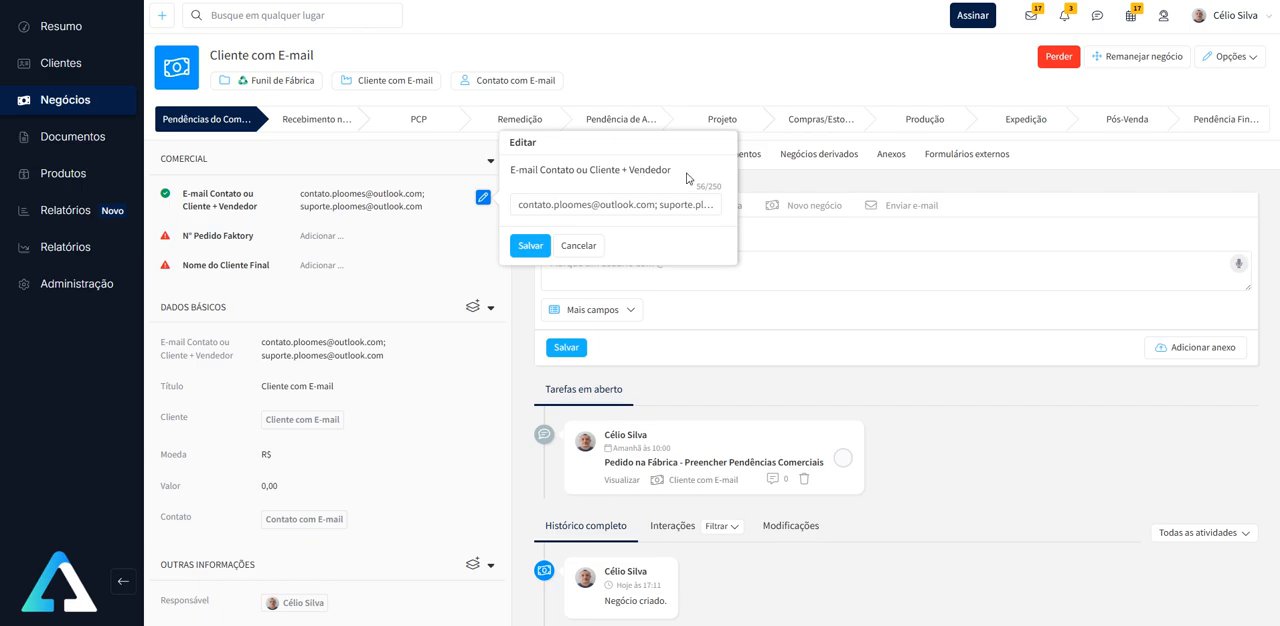
{"action": "left_click", "coordinate": [578, 245]}
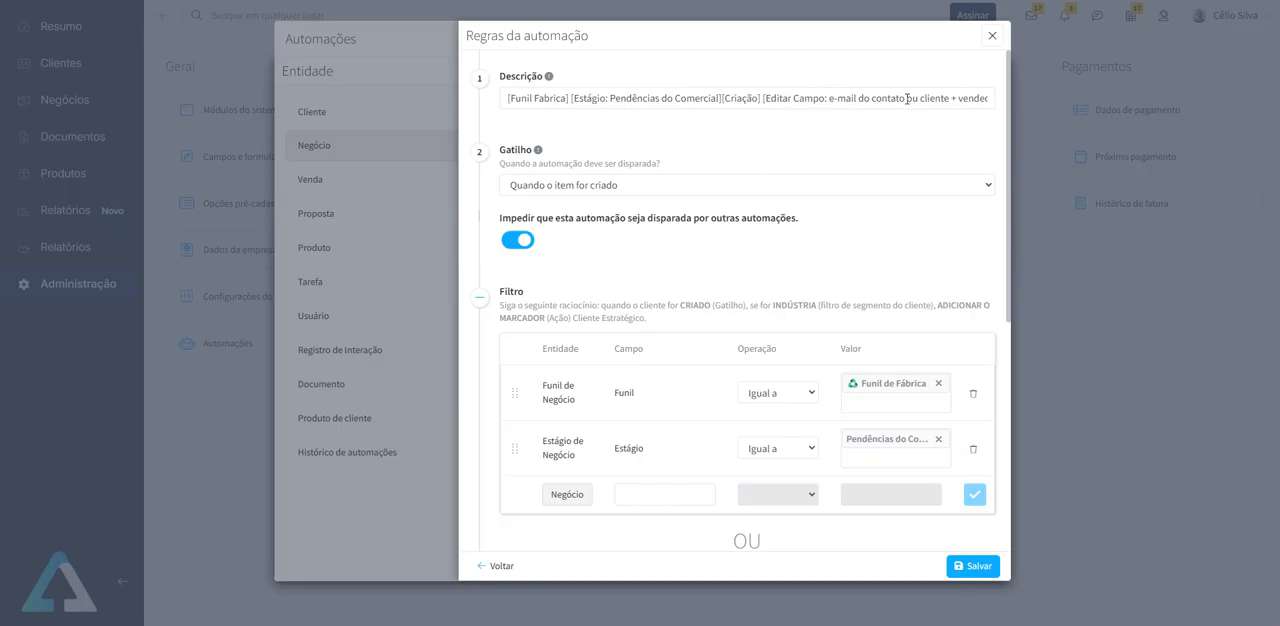
- In the open automation rule's tab, review the description, creation trigger, funnel and stage filters, and the data-editing action
{"action": "left_click_drag", "start_coordinate": [957, 98], "coordinate": [1020, 107]}
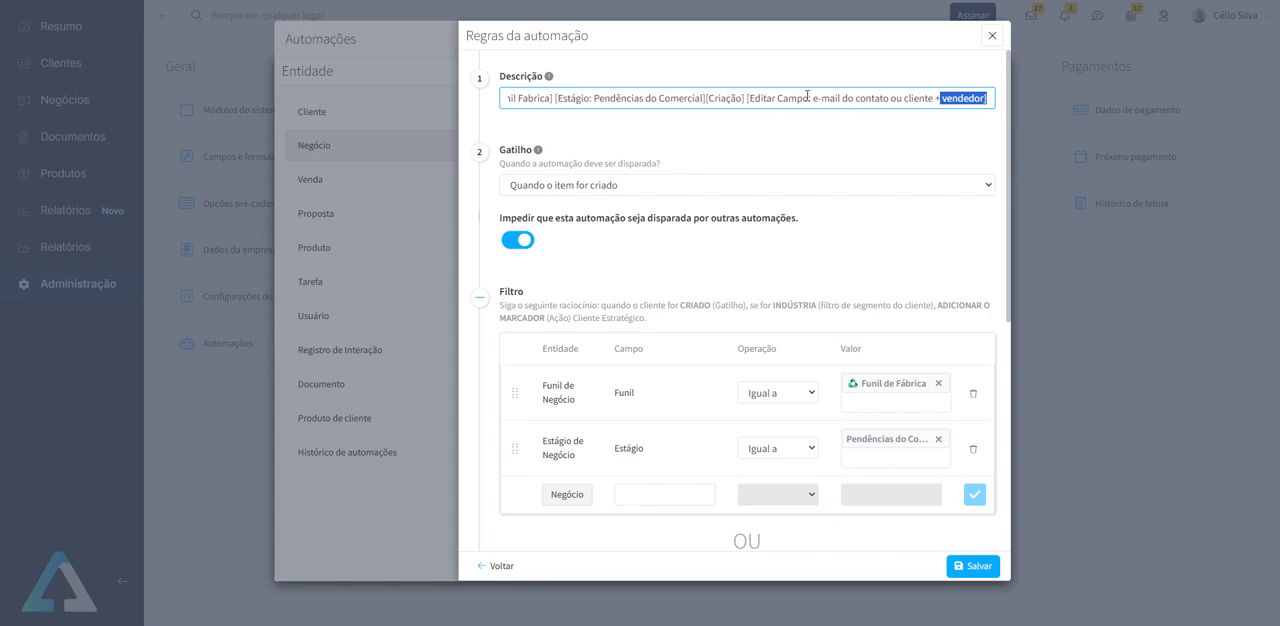
{"action": "left_click", "coordinate": [703, 122]}
{"action": "double_click", "coordinate": [738, 97]}
{"action": "scroll", "coordinate": [700, 136], "scroll_direction": "down", "scroll_amount": 2}
{"action": "scroll", "coordinate": [630, 145], "scroll_direction": "up", "scroll_amount": 2}
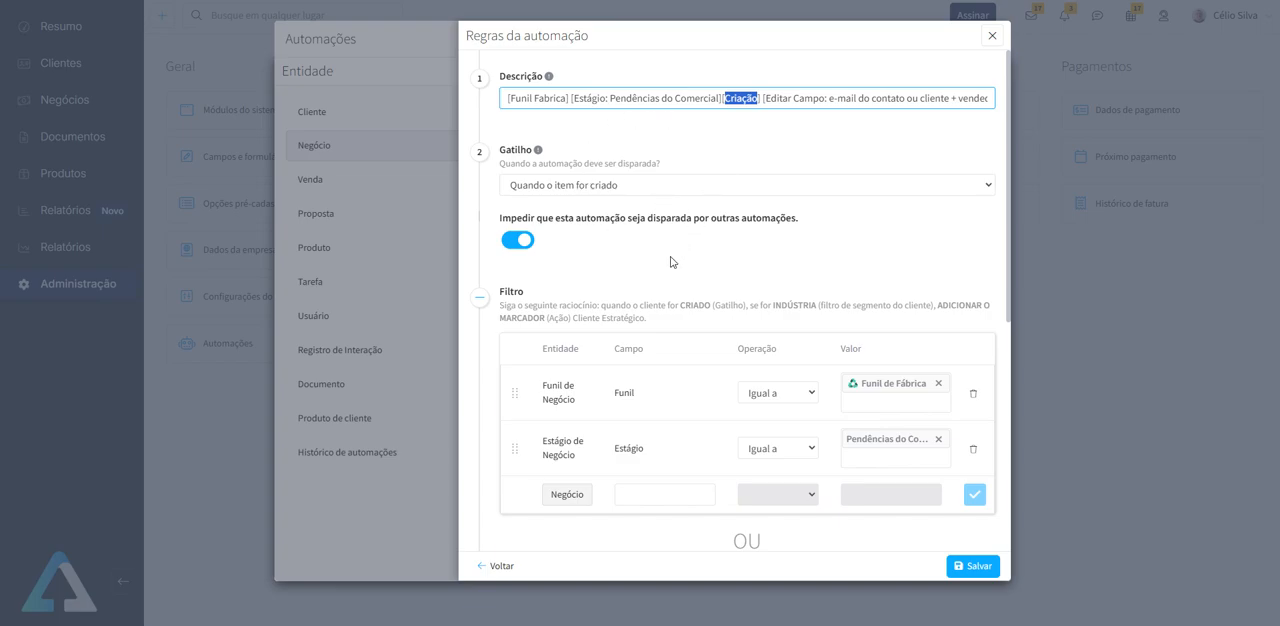
{"action": "scroll", "coordinate": [683, 257], "scroll_direction": "down", "scroll_amount": 2}
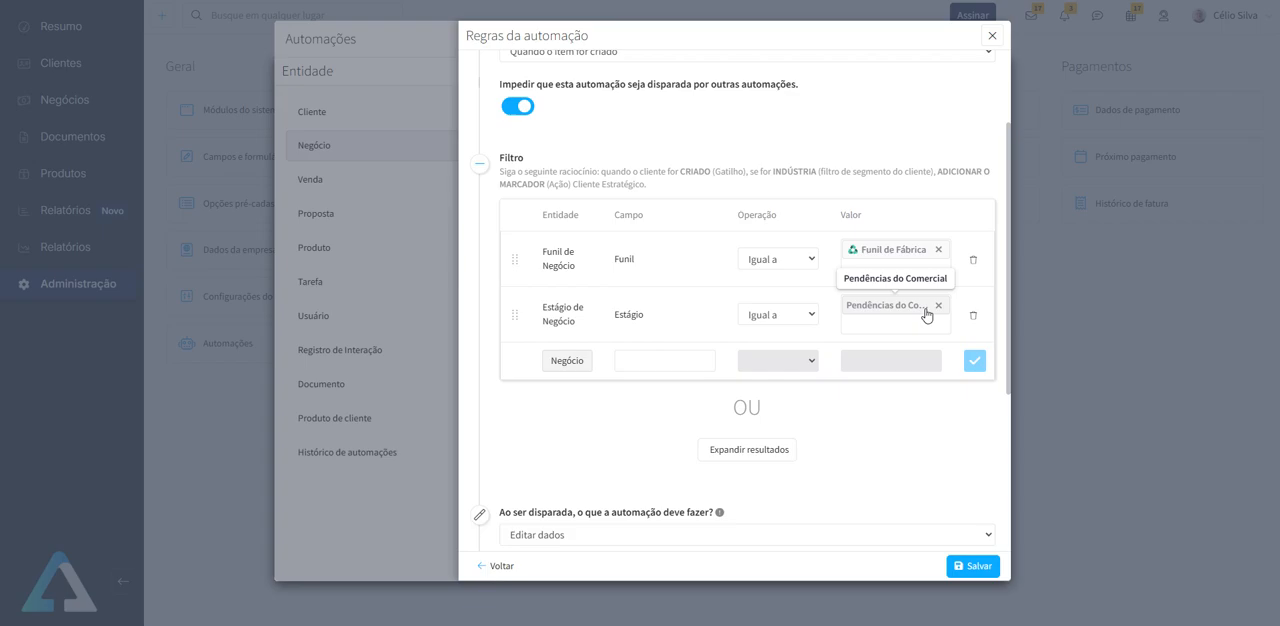
{"action": "scroll", "coordinate": [720, 322], "scroll_direction": "down", "scroll_amount": 4}
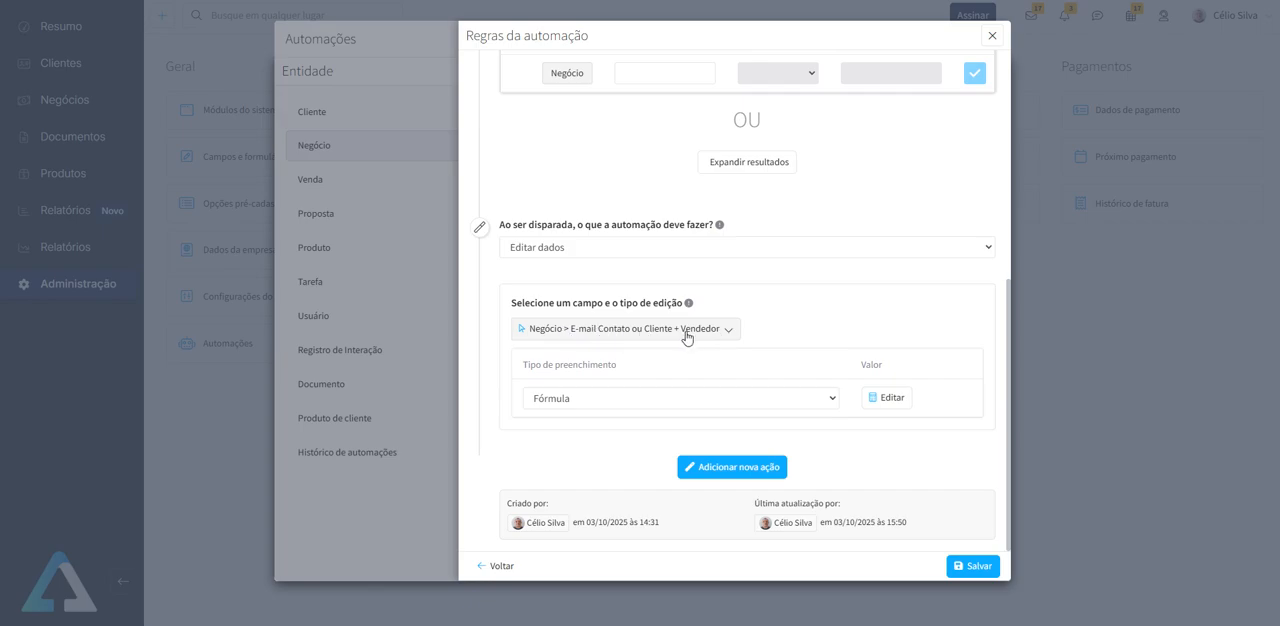
- Check the fill types available for "E-mail Contato ou Cliente + Vendedor", then open and read through its formula
{"action": "left_click", "coordinate": [690, 402]}
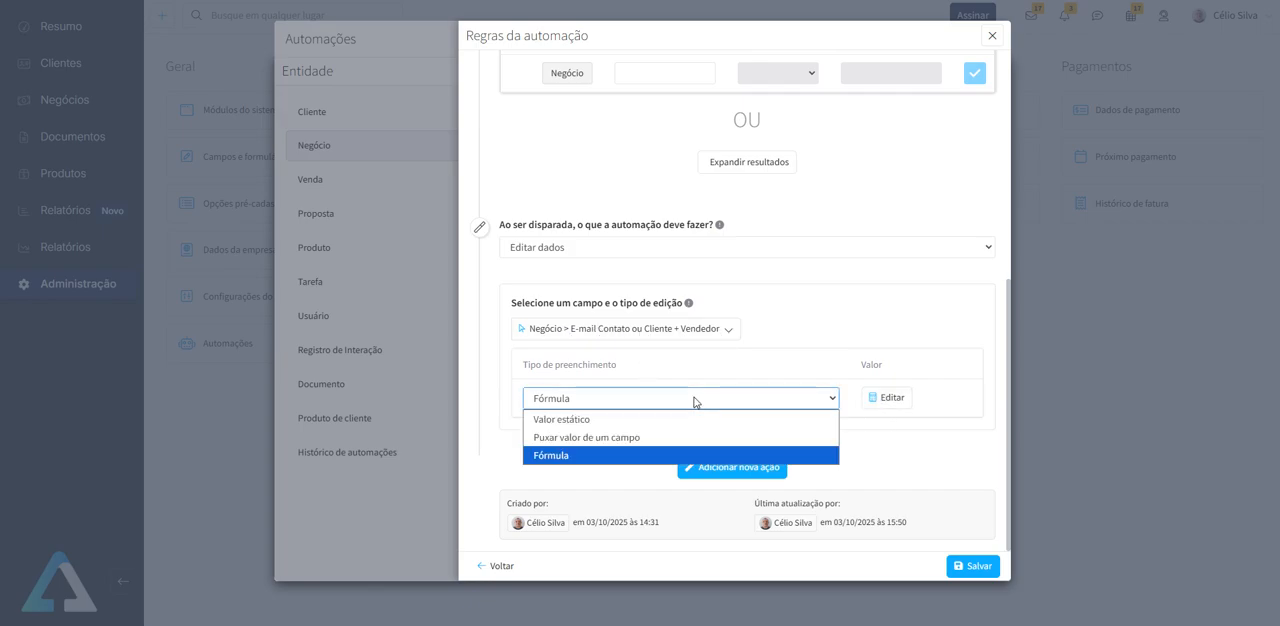
{"action": "left_click", "coordinate": [814, 339]}
{"action": "left_click", "coordinate": [891, 400]}
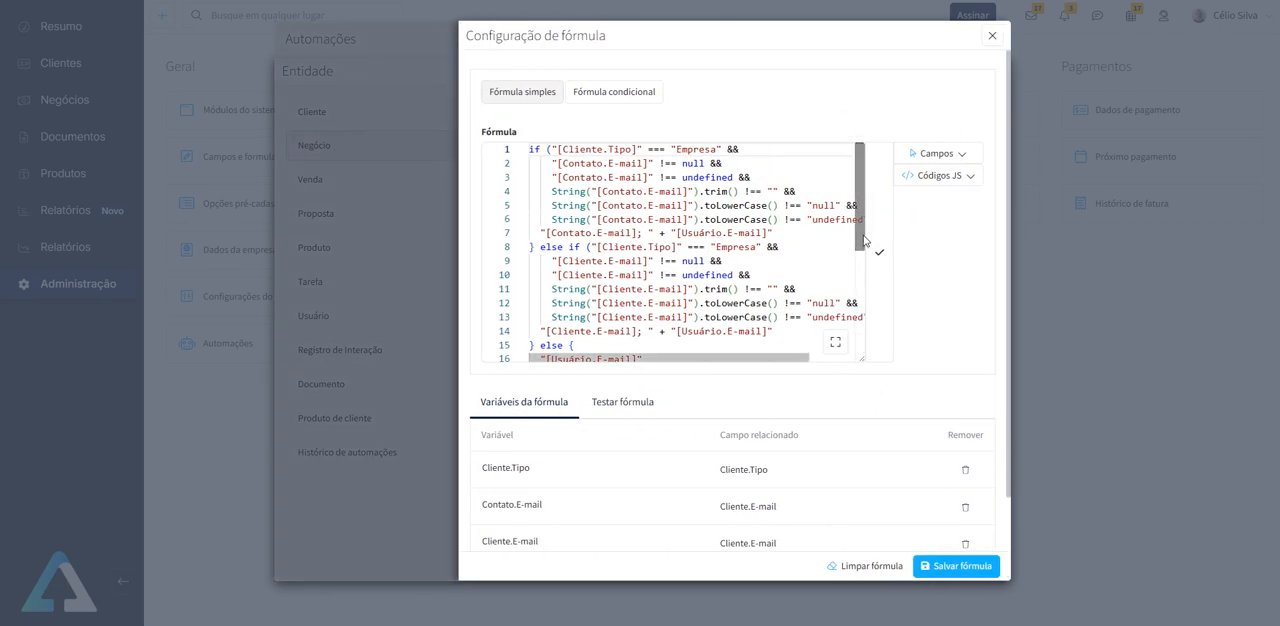
{"action": "scroll", "coordinate": [865, 240], "scroll_direction": "down", "scroll_amount": 3}
{"action": "scroll", "coordinate": [637, 200], "scroll_direction": "up", "scroll_amount": 3}
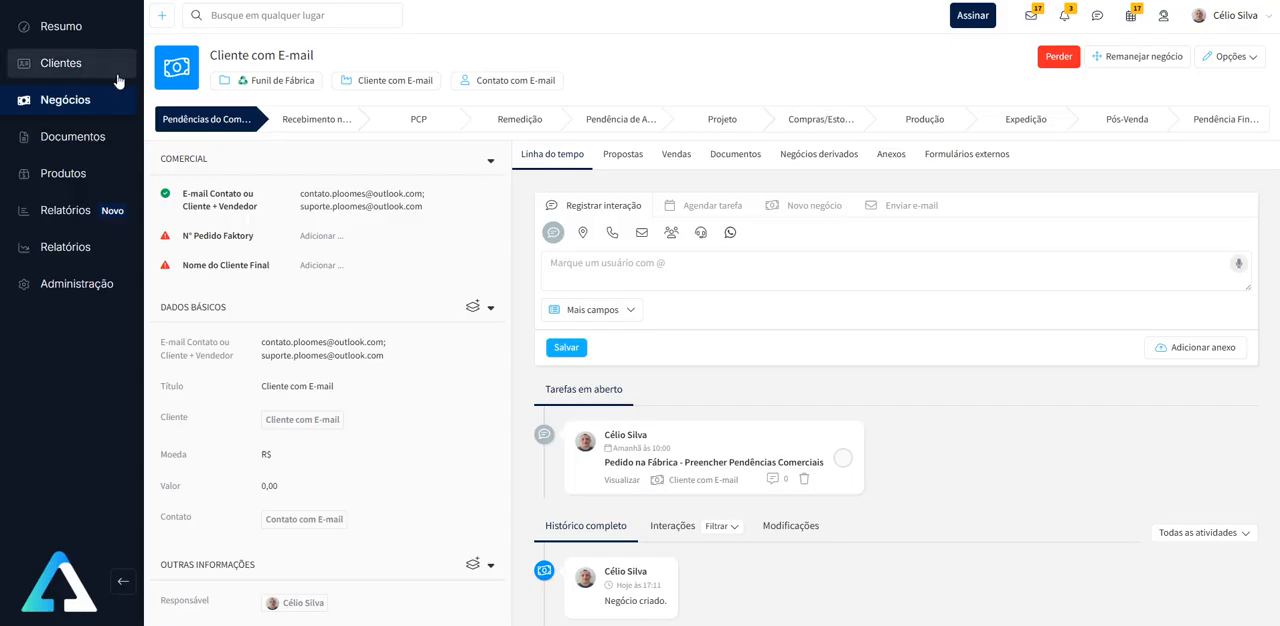
- In the deal's browser tab, view the client record "Contato com E-mail" and return to the client list
{"action": "left_click", "coordinate": [62, 64]}
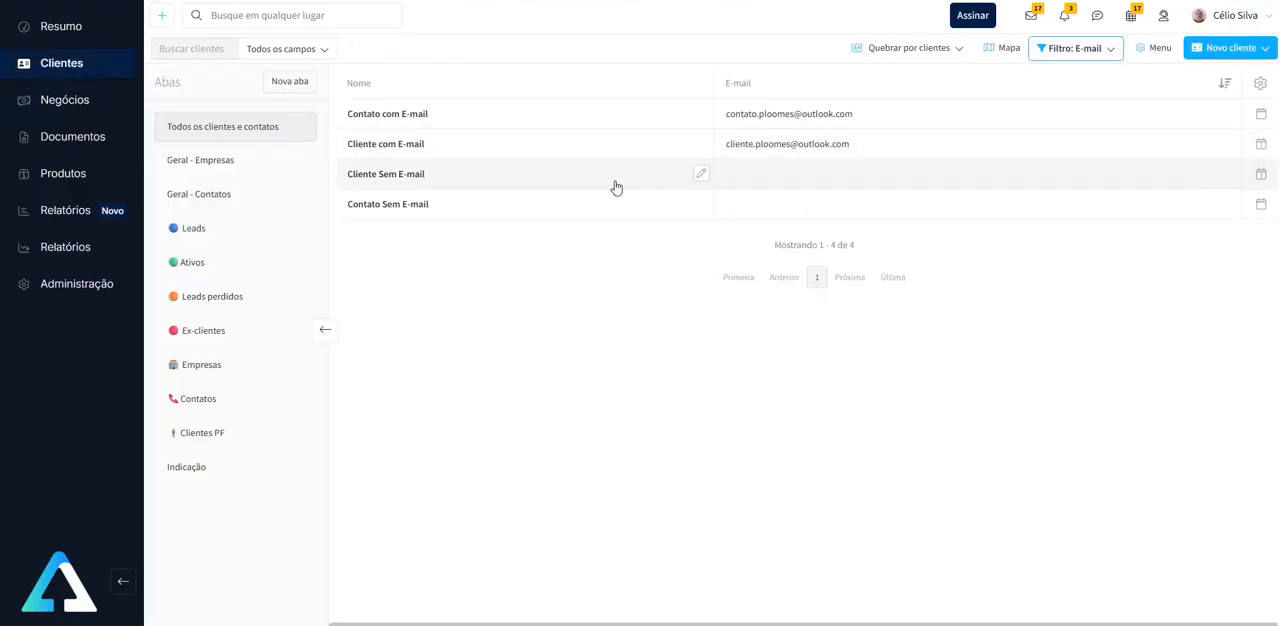
{"action": "left_click", "coordinate": [413, 115]}
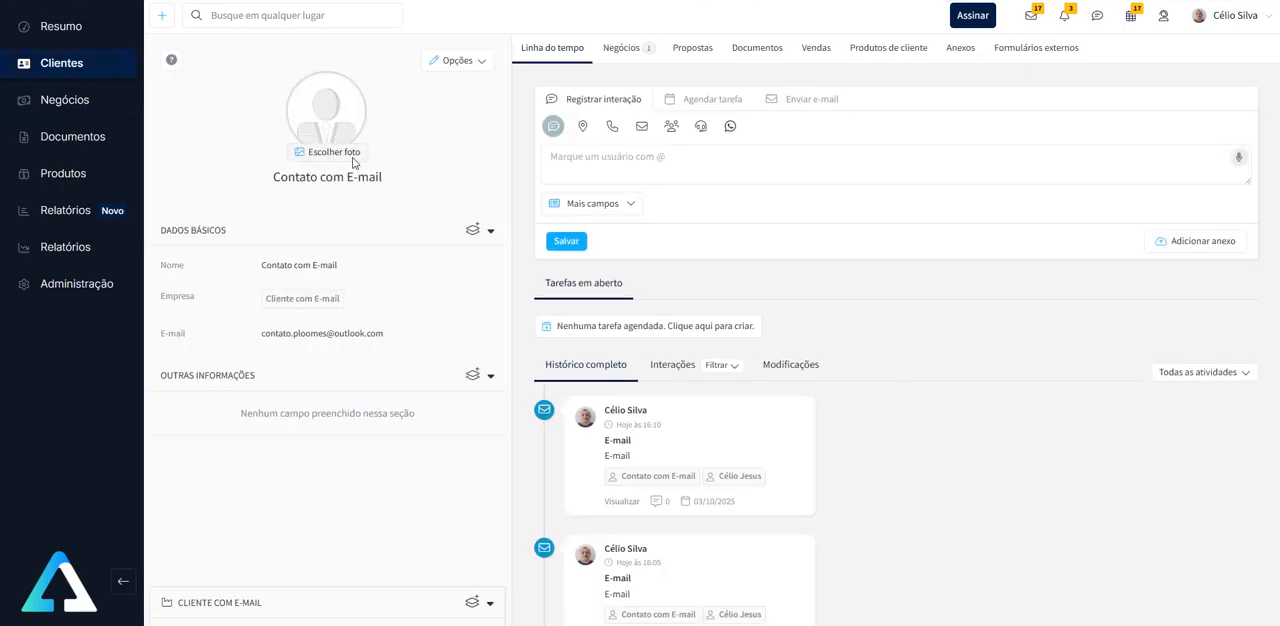
{"action": "left_click", "coordinate": [78, 68]}
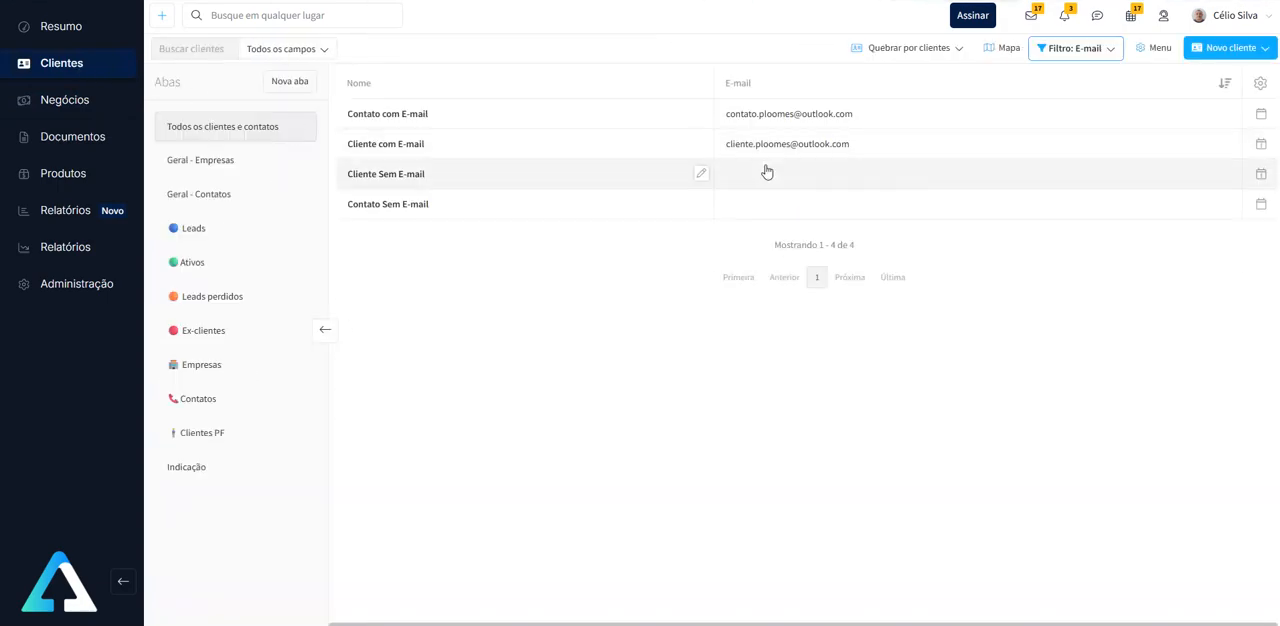
- Add the Tipo column, not highlighted, to the client table and close the column configuration
{"action": "left_click", "coordinate": [1259, 86]}
{"action": "left_click", "coordinate": [631, 168]}
{"action": "type", "text": "tipo"}
{"action": "left_click", "coordinate": [631, 196]}
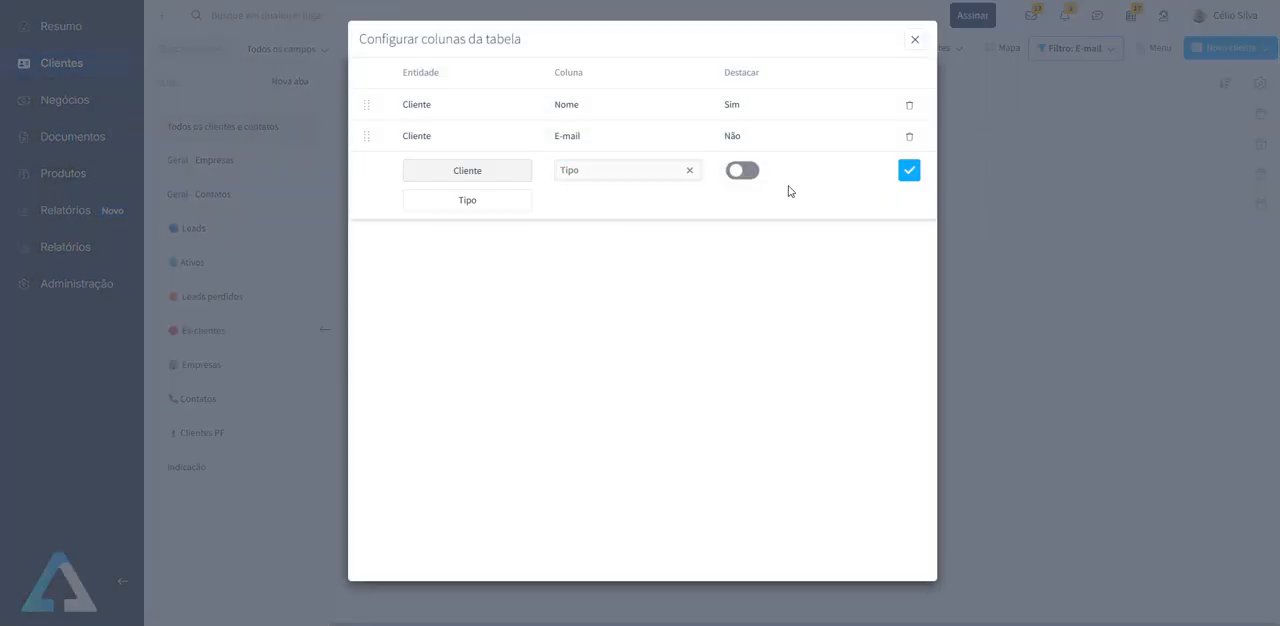
{"action": "left_click", "coordinate": [909, 171]}
{"action": "left_click", "coordinate": [914, 39]}
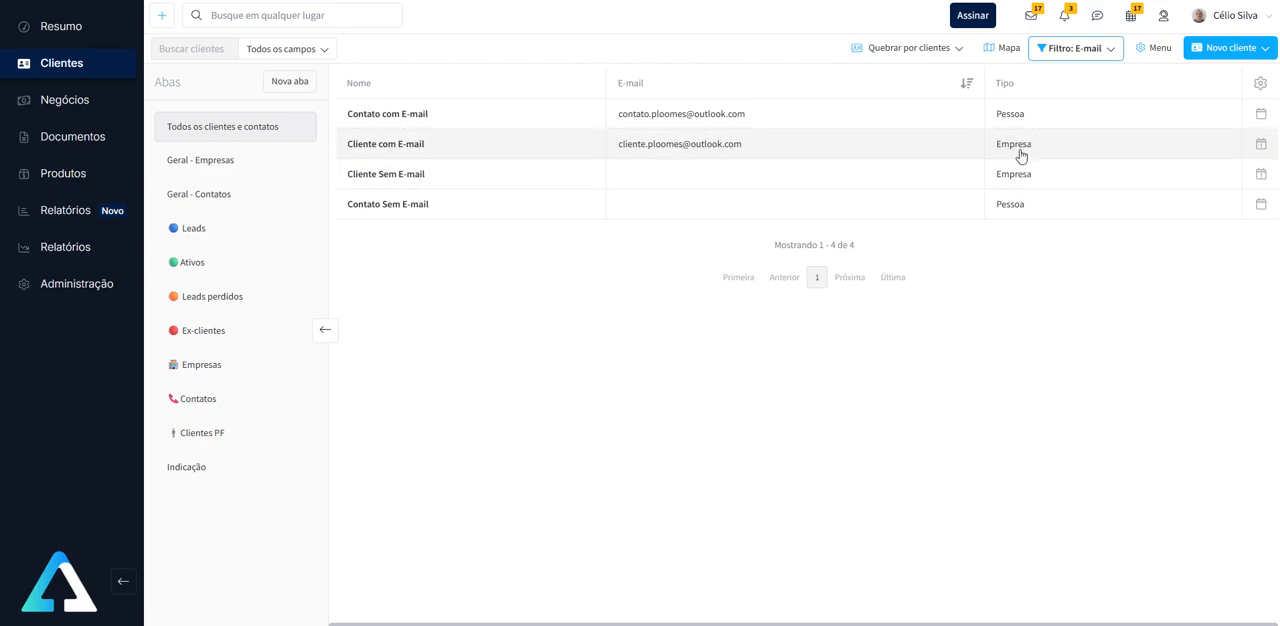
- Reopen the deal "Cliente com E-mail", then highlight the Contato.E-mail and Usuário.E-mail variables in line 7 of the automation formula
{"action": "left_click", "coordinate": [88, 100]}
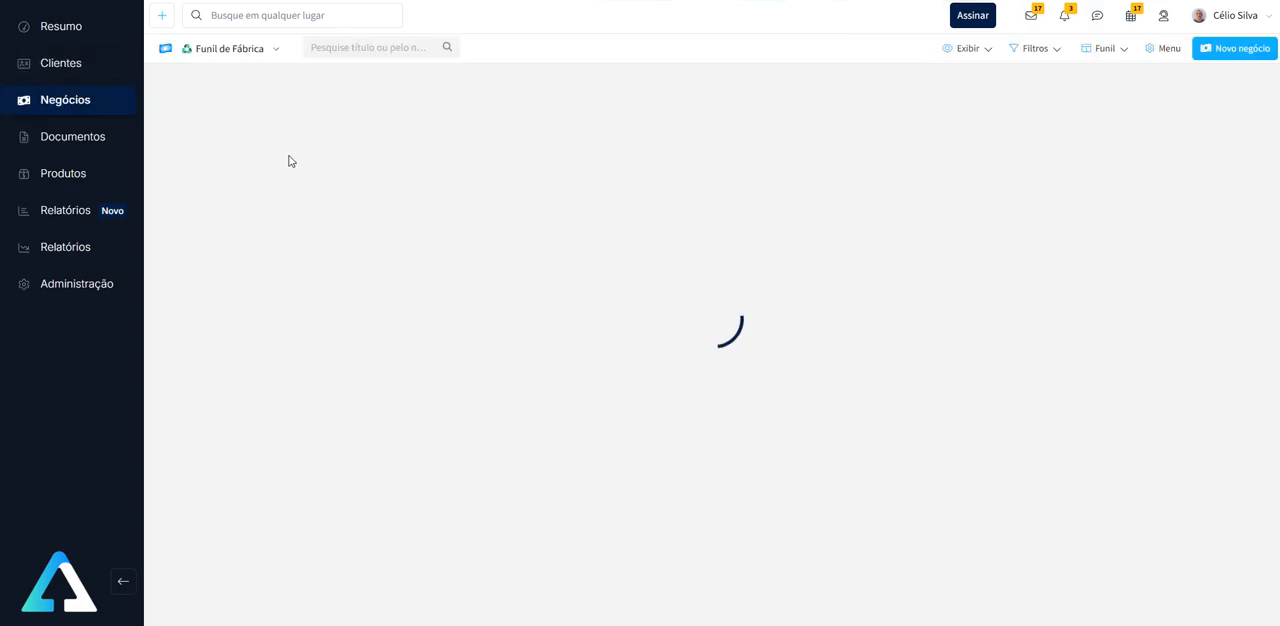
{"action": "left_click", "coordinate": [248, 135]}
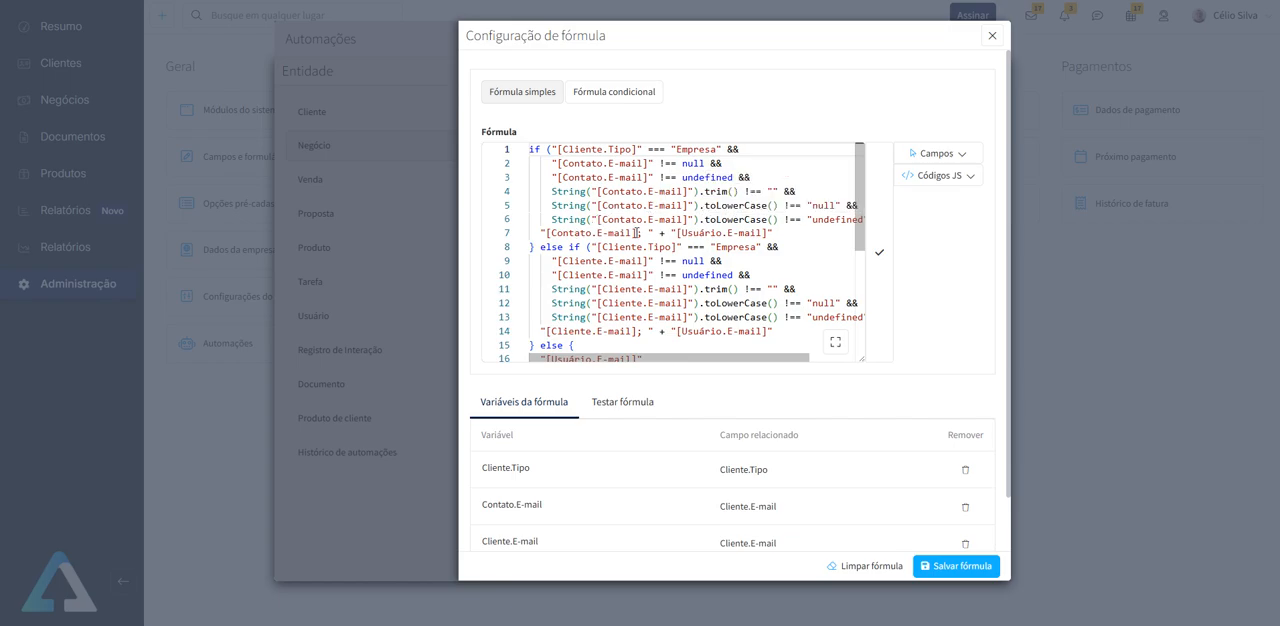
{"action": "left_click_drag", "start_coordinate": [636, 232], "coordinate": [551, 232]}
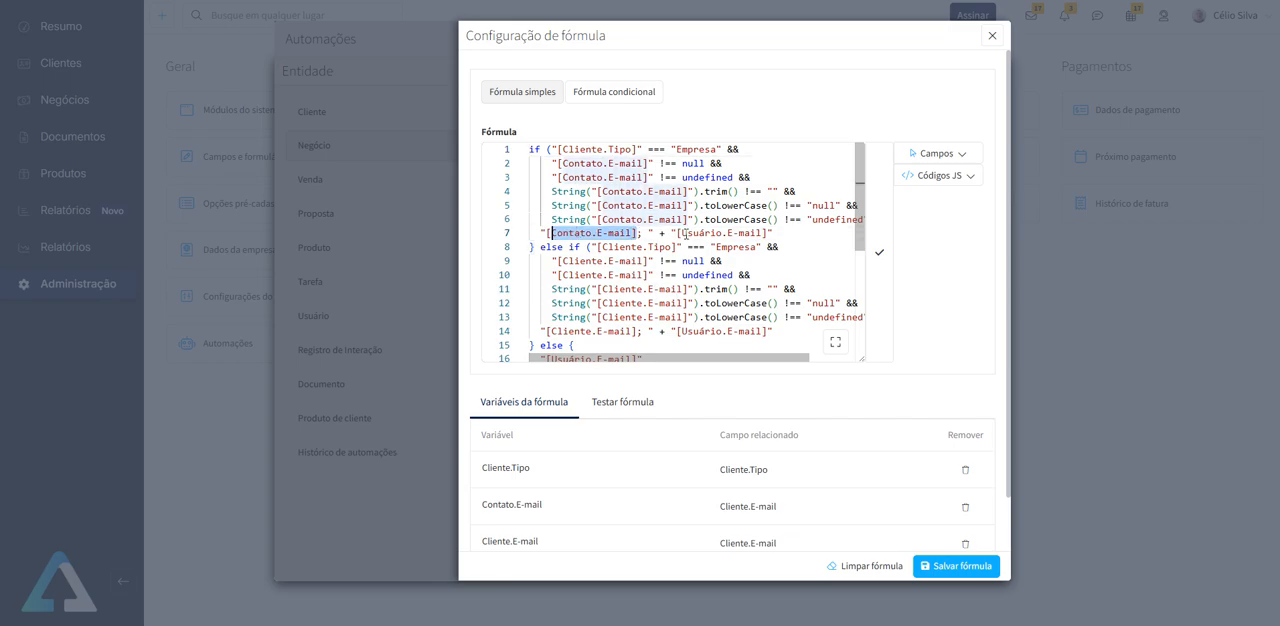
{"action": "left_click_drag", "start_coordinate": [679, 233], "coordinate": [768, 233]}
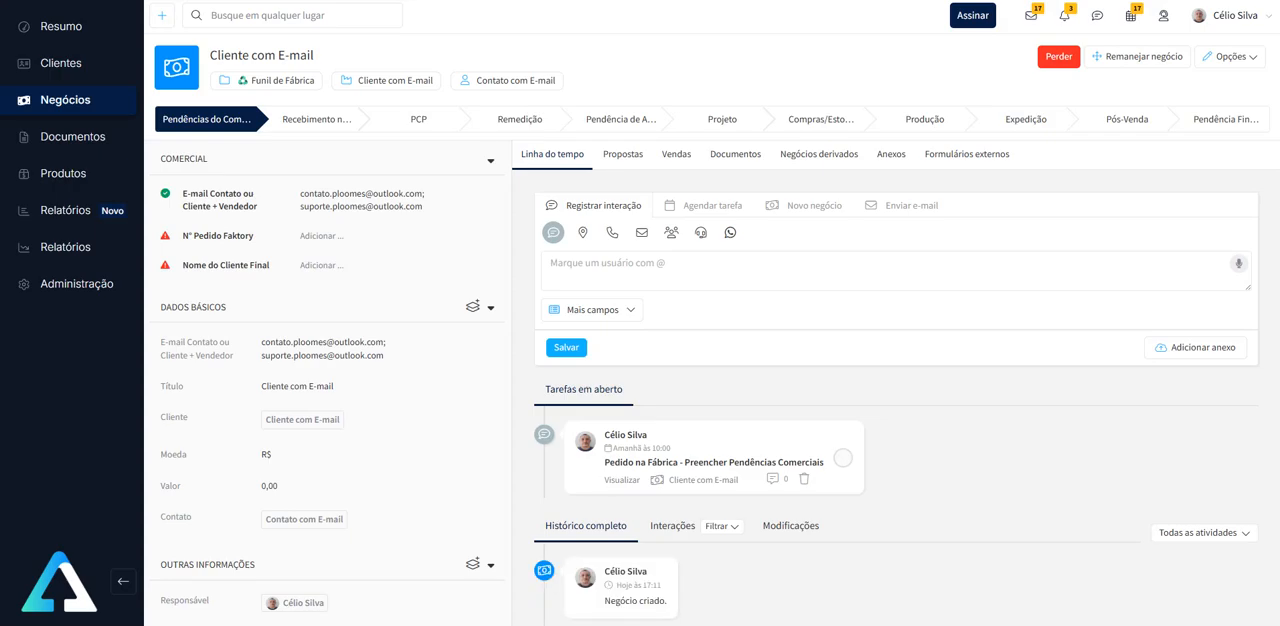
- Open the profile of the deal's responsible user and highlight the e-mail in the contact channels
{"action": "scroll", "coordinate": [394, 266], "scroll_direction": "down", "scroll_amount": 4}
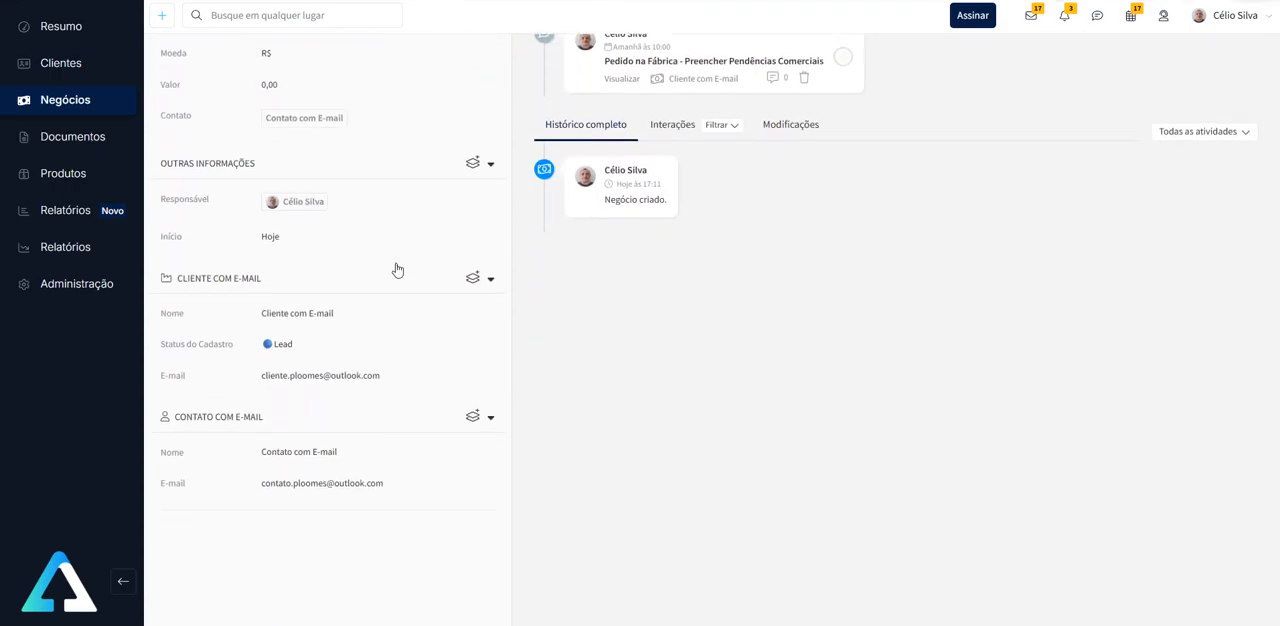
{"action": "left_click", "coordinate": [309, 206]}
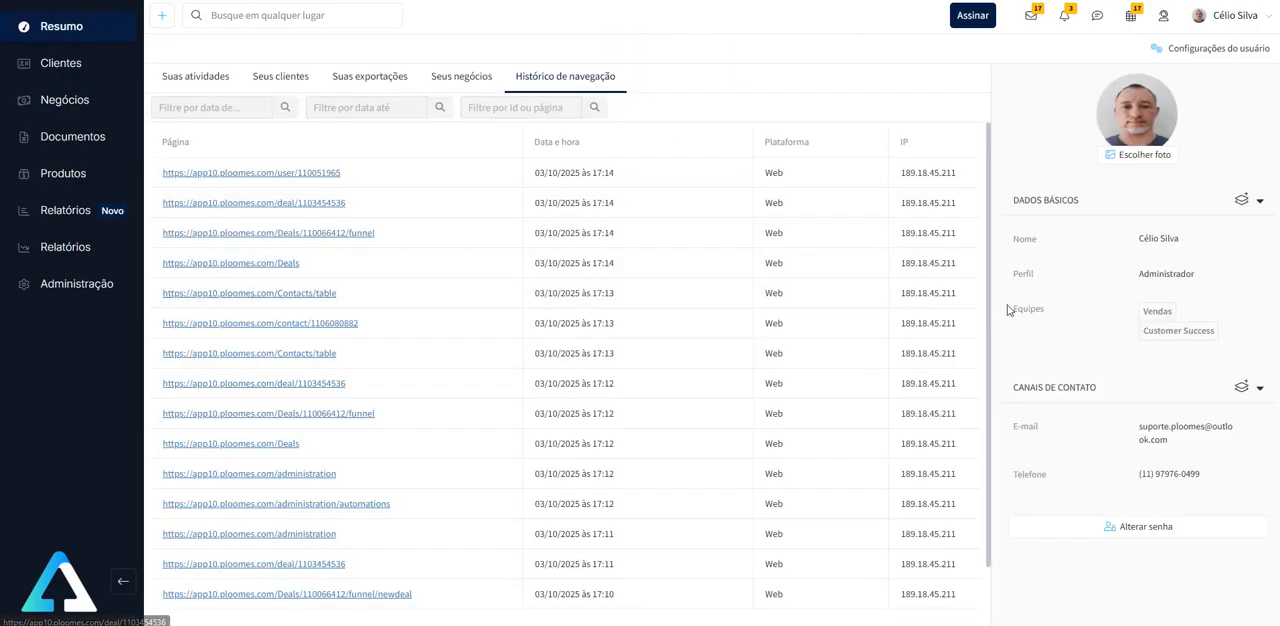
{"action": "triple_click", "coordinate": [1167, 443]}
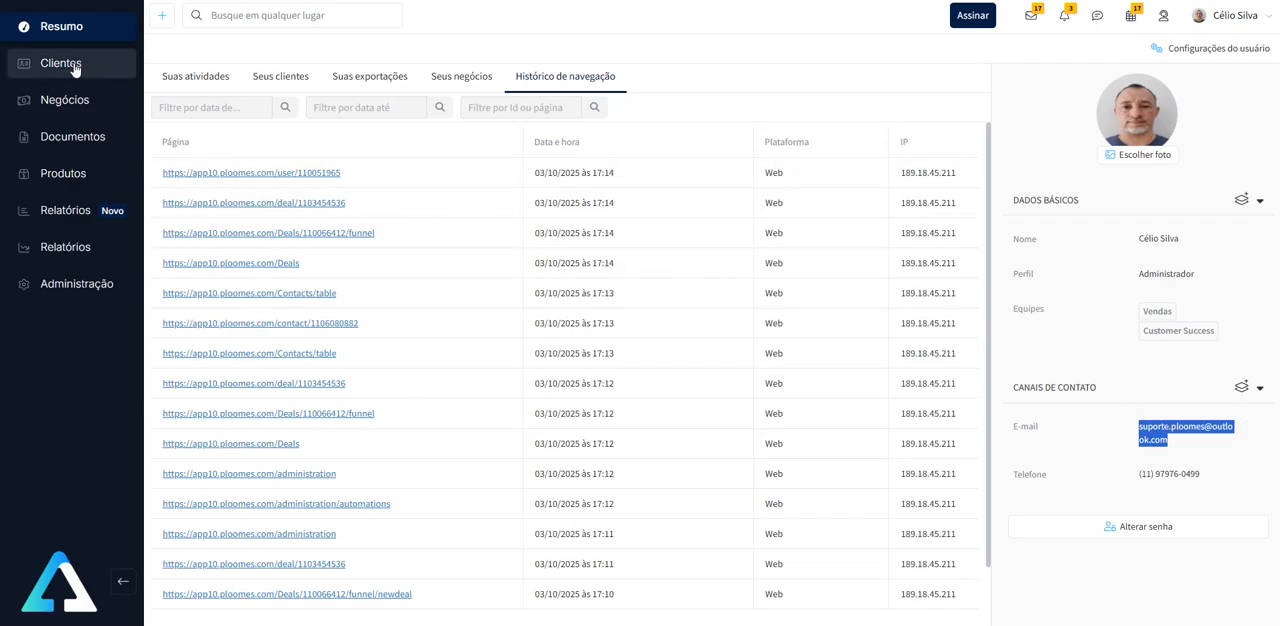
- Reopen the deal "Cliente com E-mail" and compare its filled e-mail field with the e-mails of its client and contact
{"action": "left_click", "coordinate": [77, 102]}
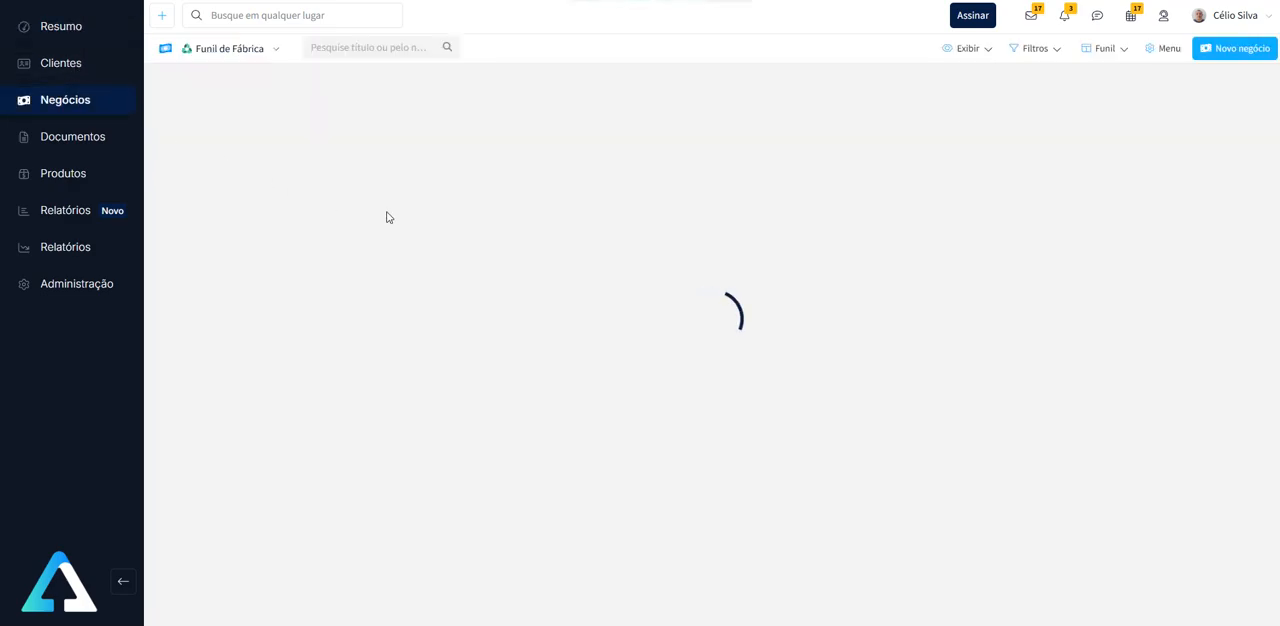
{"action": "left_click", "coordinate": [240, 146]}
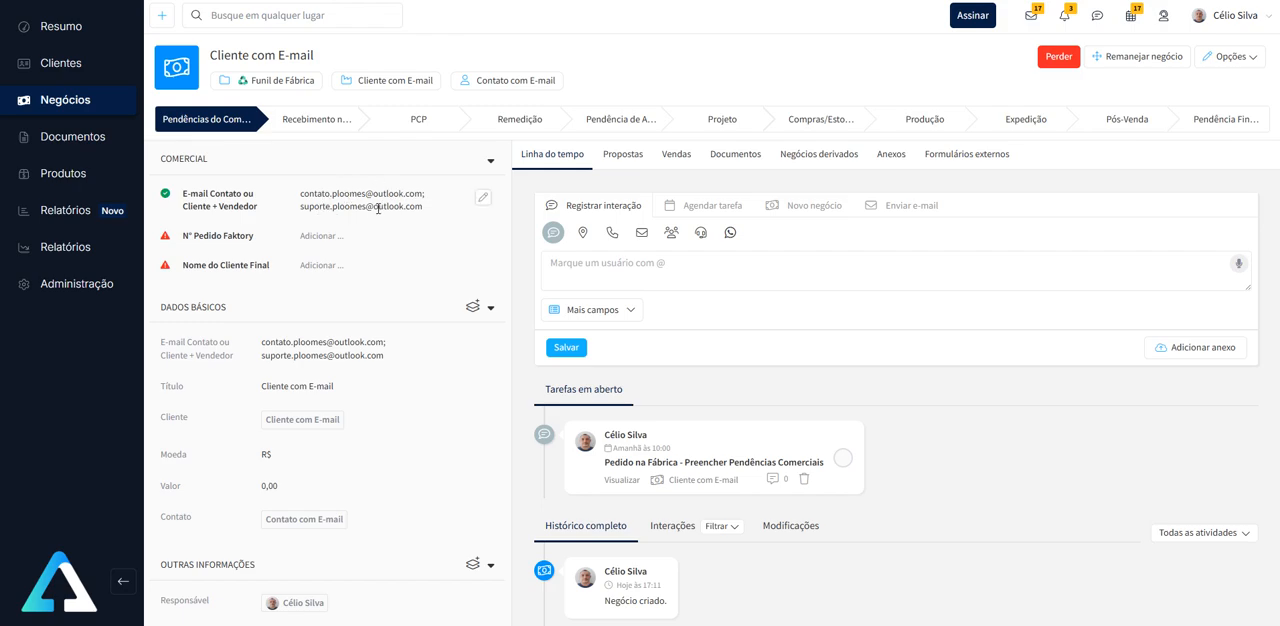
{"action": "left_click_drag", "start_coordinate": [302, 193], "coordinate": [422, 189]}
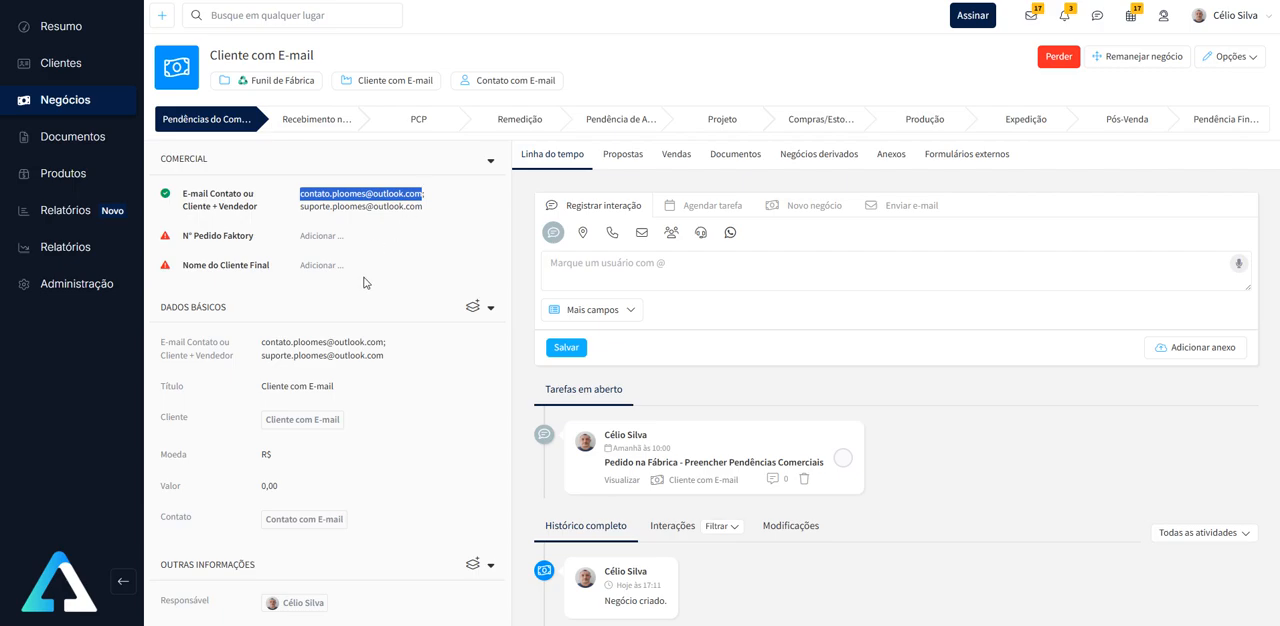
{"action": "scroll", "coordinate": [364, 280], "scroll_direction": "down", "scroll_amount": 5}
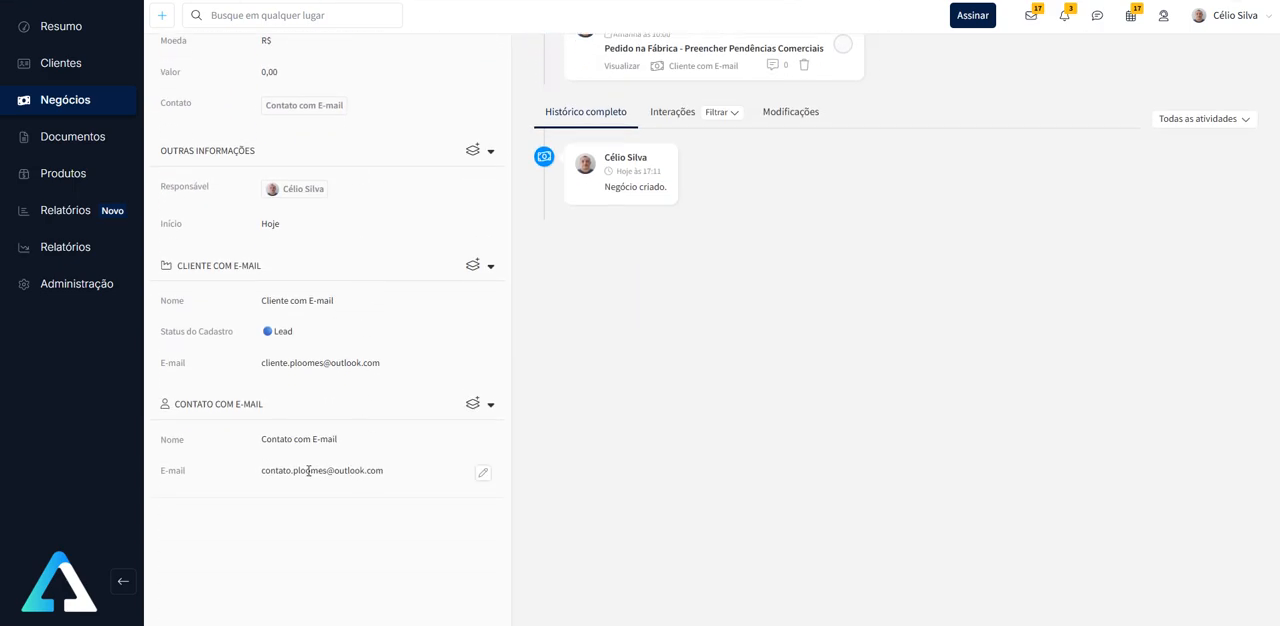
{"action": "scroll", "coordinate": [385, 426], "scroll_direction": "up", "scroll_amount": 1}
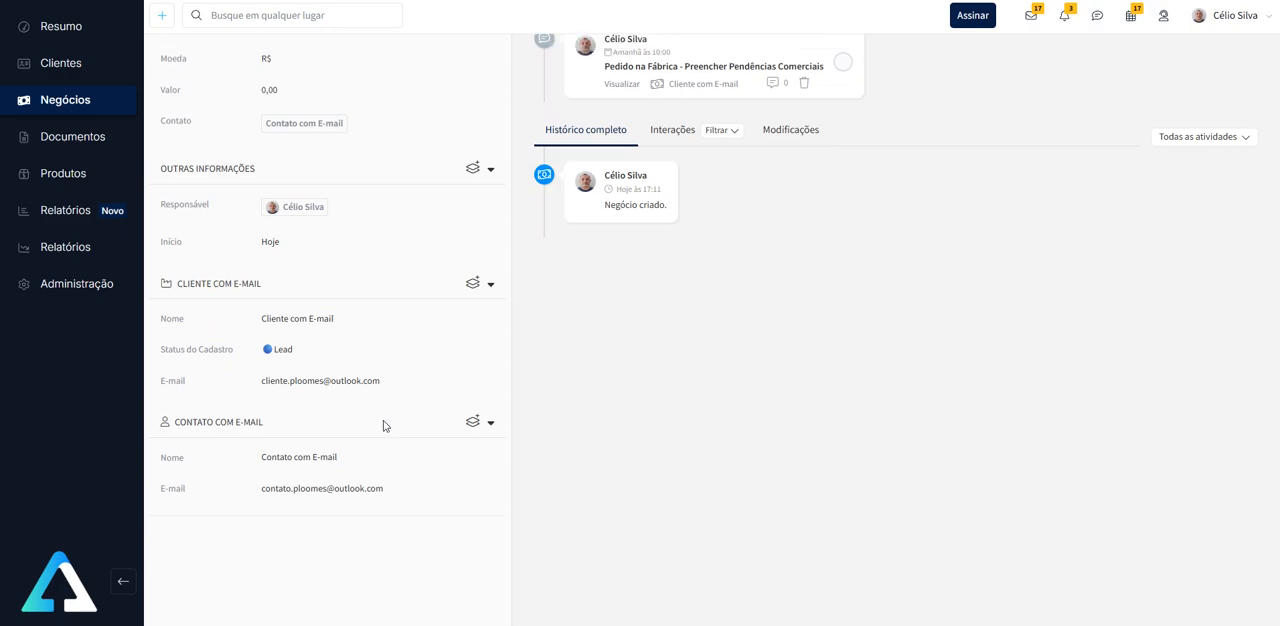
{"action": "scroll", "coordinate": [383, 426], "scroll_direction": "up", "scroll_amount": 2}
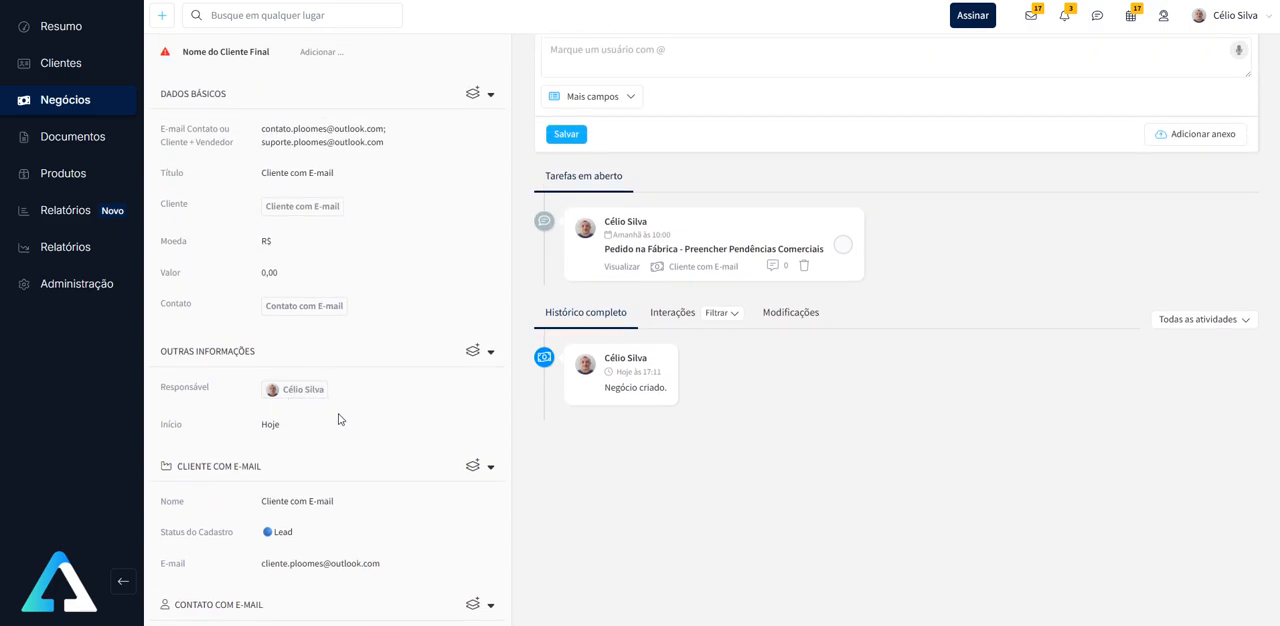
- Fill the deal's pending commercial fields with the Faktory order number and the final client name ClienteFinal01, saving each
{"action": "scroll", "coordinate": [354, 411], "scroll_direction": "up", "scroll_amount": 2}
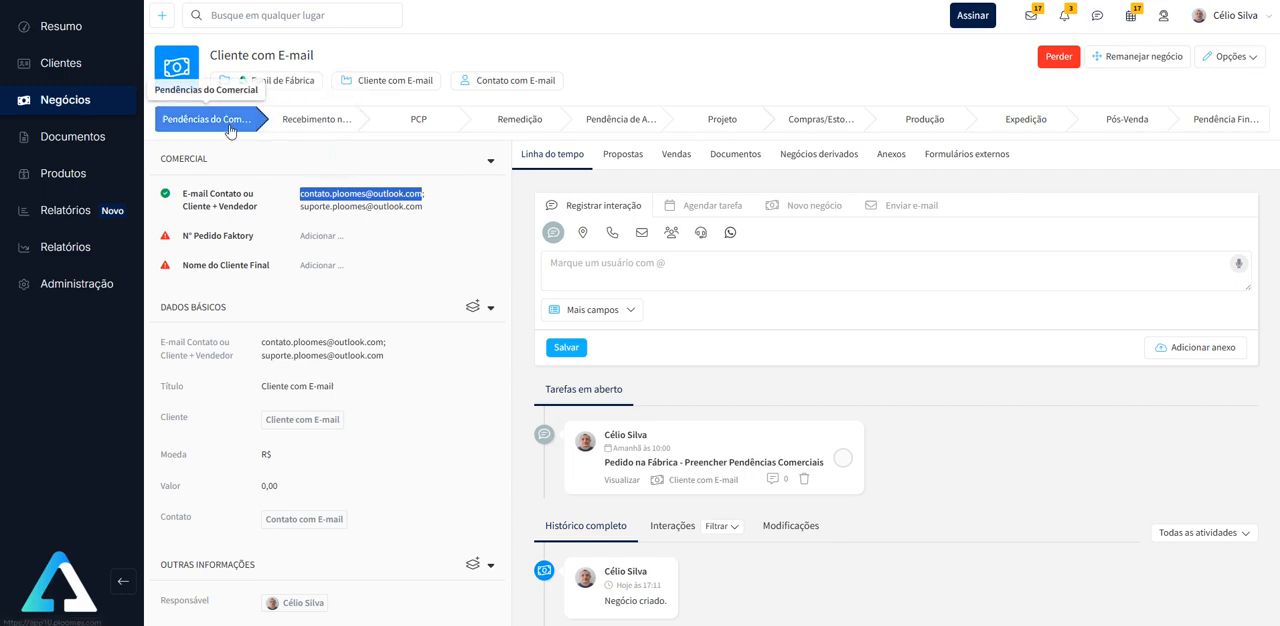
{"action": "left_click", "coordinate": [321, 236]}
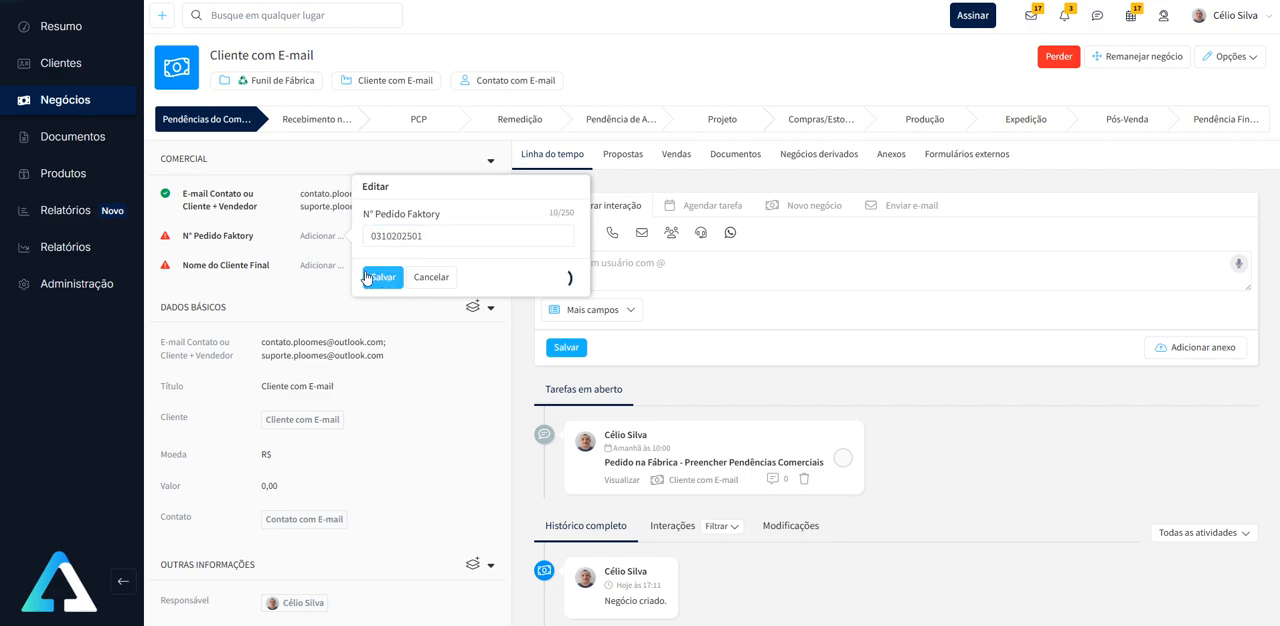
{"action": "left_click", "coordinate": [381, 277]}
{"action": "left_click", "coordinate": [320, 268]}
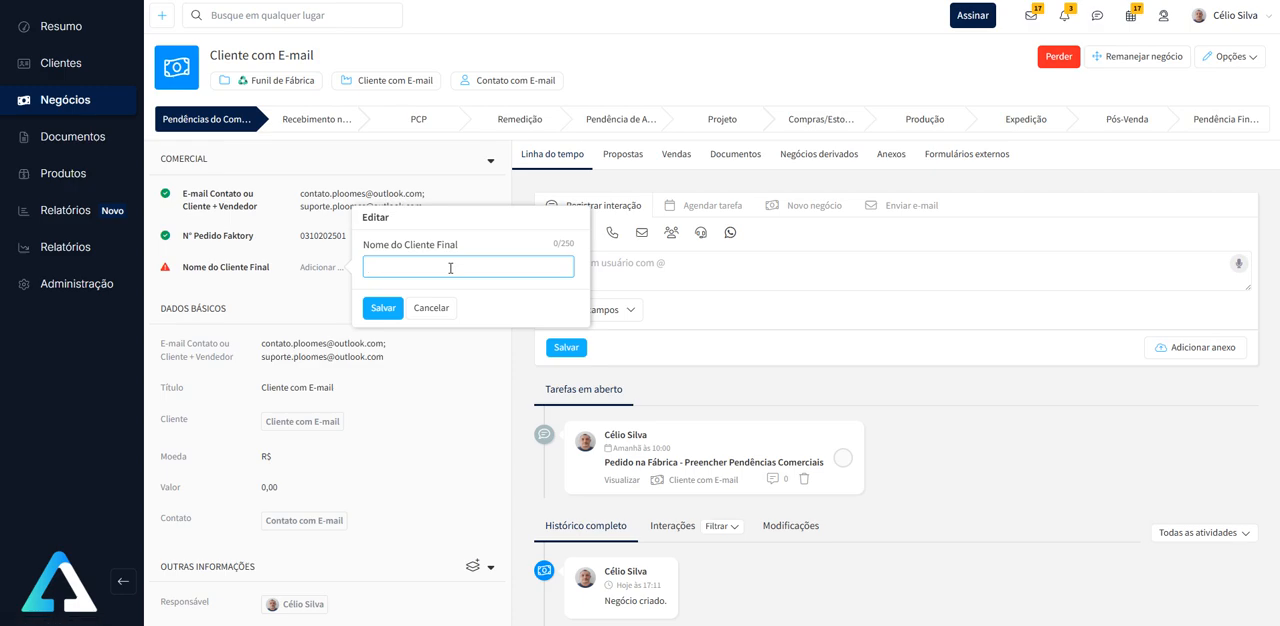
{"action": "type", "text": "ClienteFinal01"}
{"action": "left_click", "coordinate": [390, 308]}
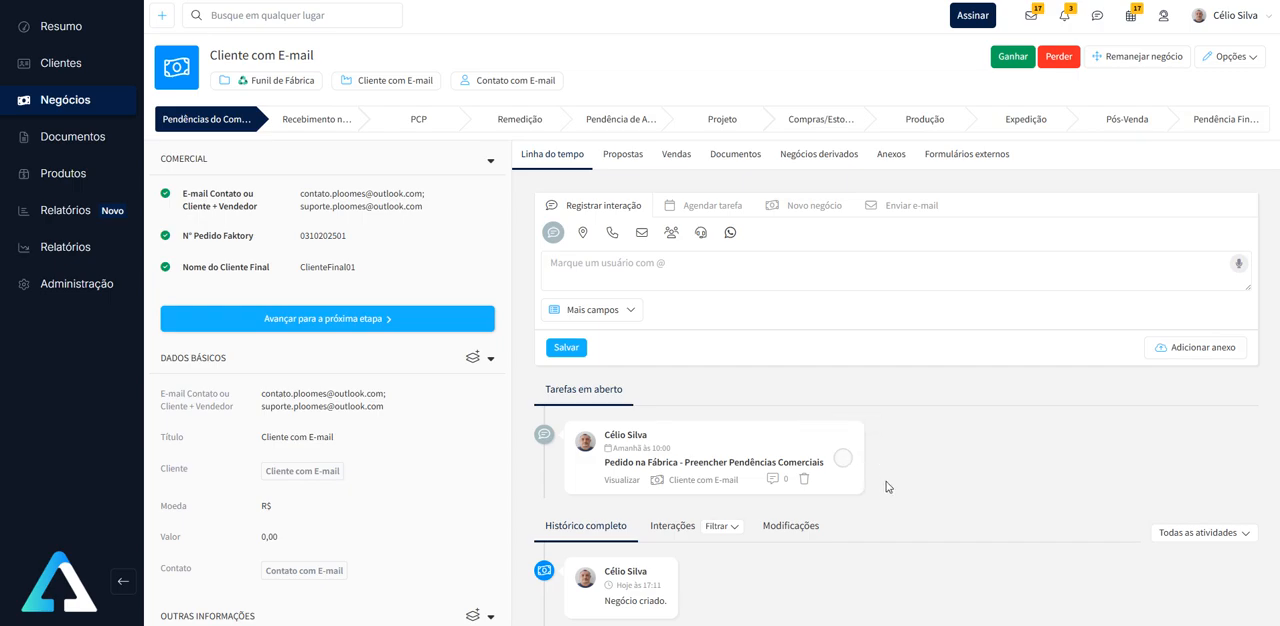
- Open the task-creation automation of the Pendências do Comercial stage in the Funil de Fábrica configuration
{"action": "left_click", "coordinate": [282, 88]}
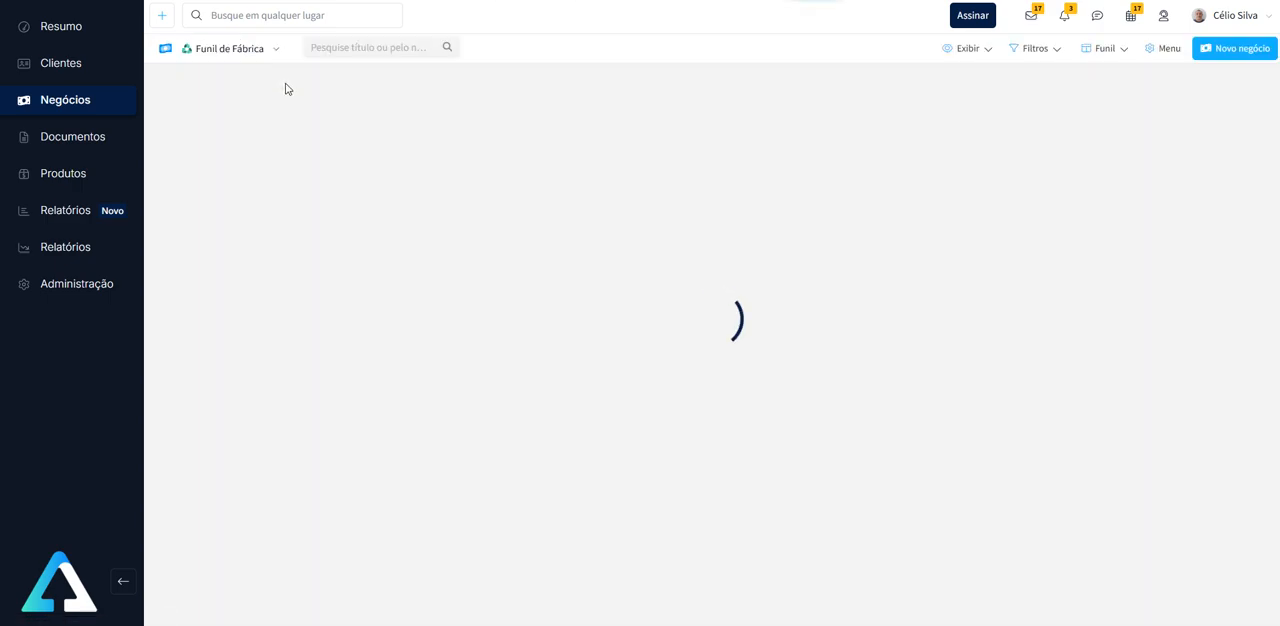
{"action": "left_click", "coordinate": [1167, 52]}
{"action": "left_click", "coordinate": [1158, 196]}
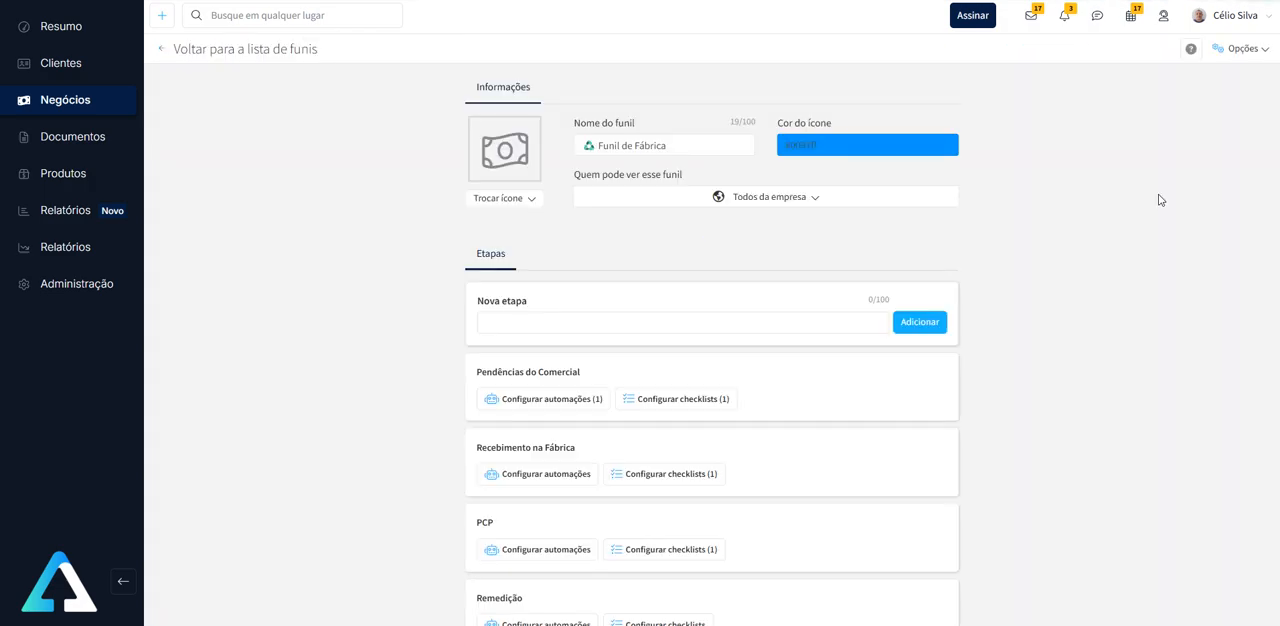
{"action": "left_click", "coordinate": [534, 397]}
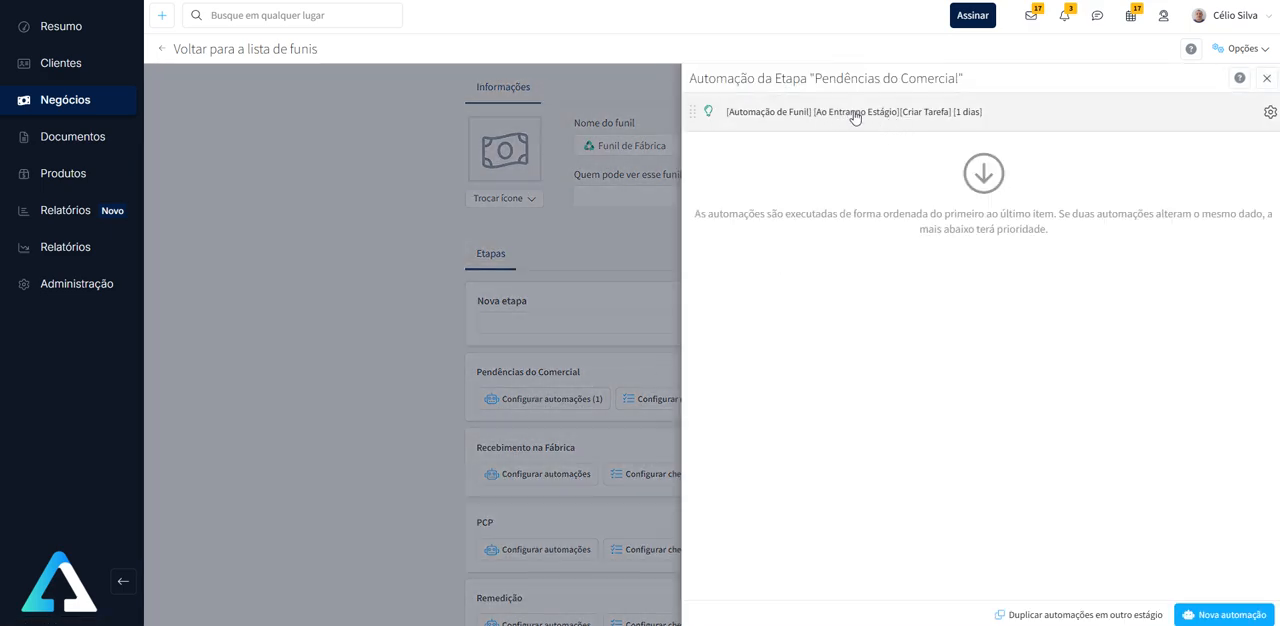
{"action": "left_click", "coordinate": [938, 120]}
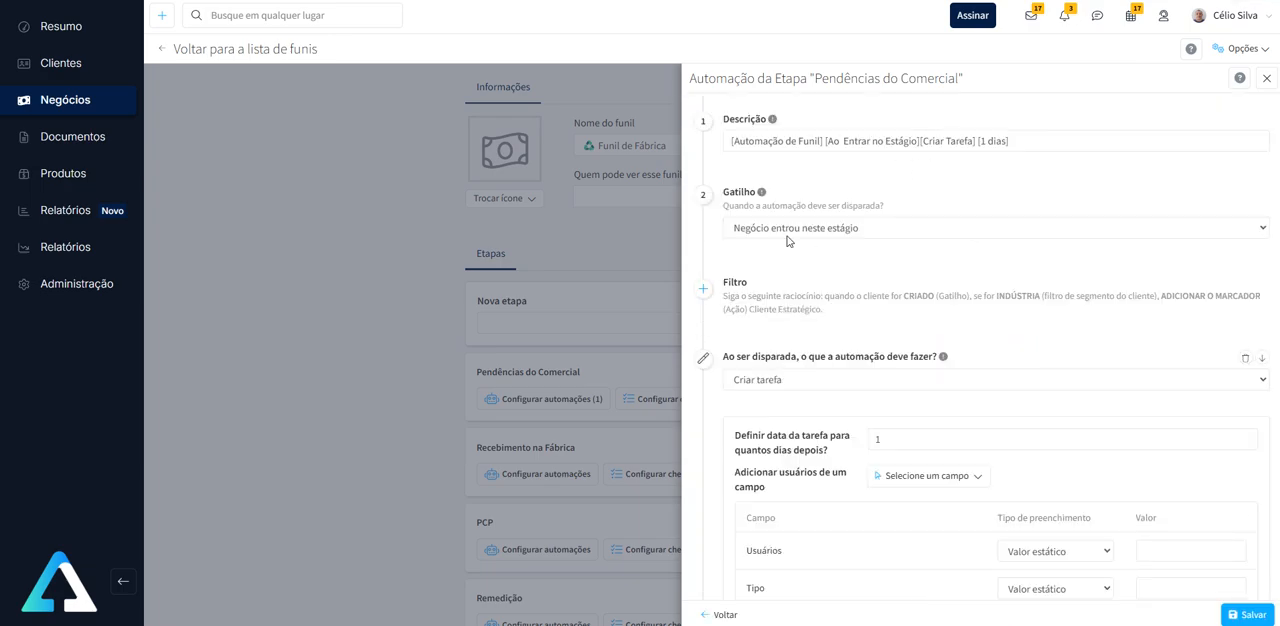
- Review the automation's trigger, Criar tarefa action, task title and number of days set for the task date
{"action": "scroll", "coordinate": [878, 237], "scroll_direction": "down", "scroll_amount": 2}
{"action": "left_click", "coordinate": [878, 237]}
{"action": "type", "text": "1"}
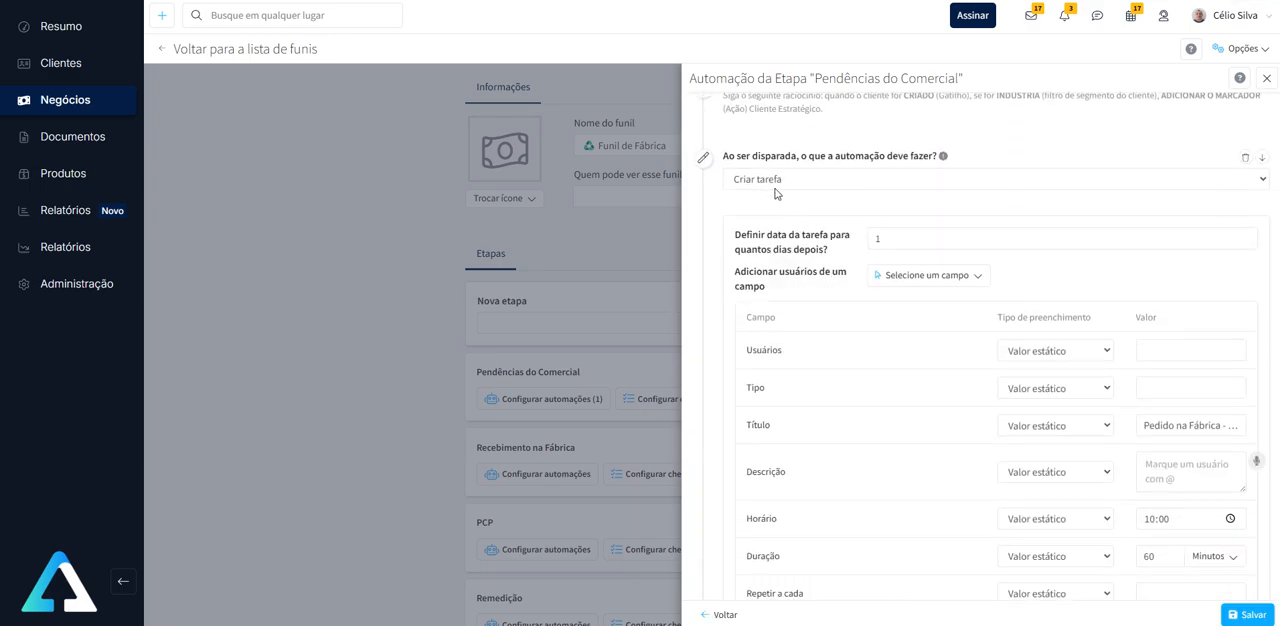
{"action": "scroll", "coordinate": [873, 203], "scroll_direction": "down", "scroll_amount": 1}
{"action": "left_click_drag", "start_coordinate": [1159, 291], "coordinate": [1103, 299]}
{"action": "left_click", "coordinate": [1204, 294]}
{"action": "left_click", "coordinate": [1192, 291]}
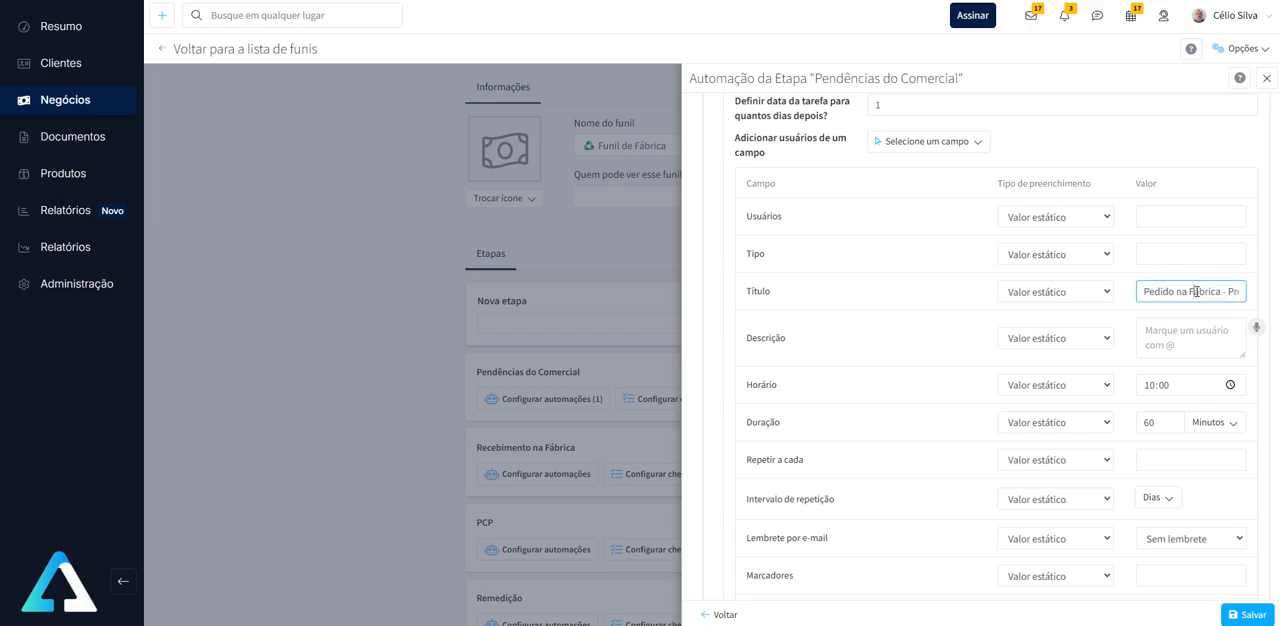
{"action": "left_click", "coordinate": [887, 105]}
{"action": "scroll", "coordinate": [1023, 334], "scroll_direction": "down", "scroll_amount": 3}
{"action": "scroll", "coordinate": [1025, 335], "scroll_direction": "up", "scroll_amount": 5}
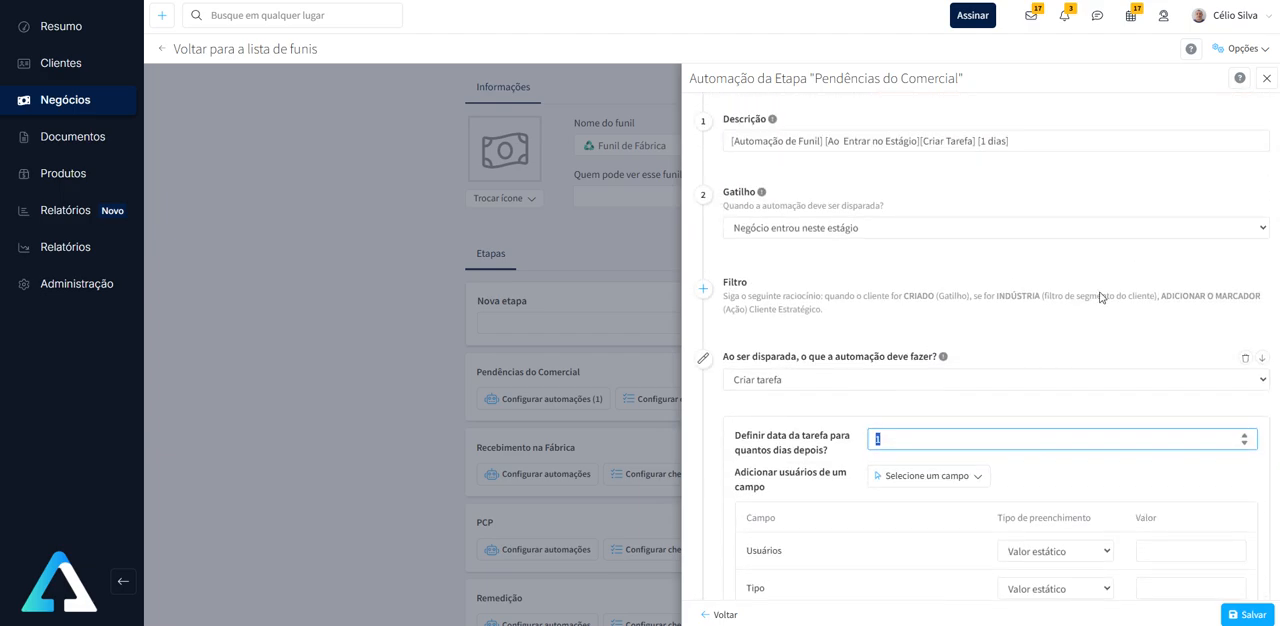
- Return to the deal "Cliente com E-mail" through Funil de Fábrica and complete the task "Pedido na Fábrica - Preencher Pendências Comerciais"
{"action": "left_click", "coordinate": [1266, 78]}
{"action": "left_click", "coordinate": [161, 50]}
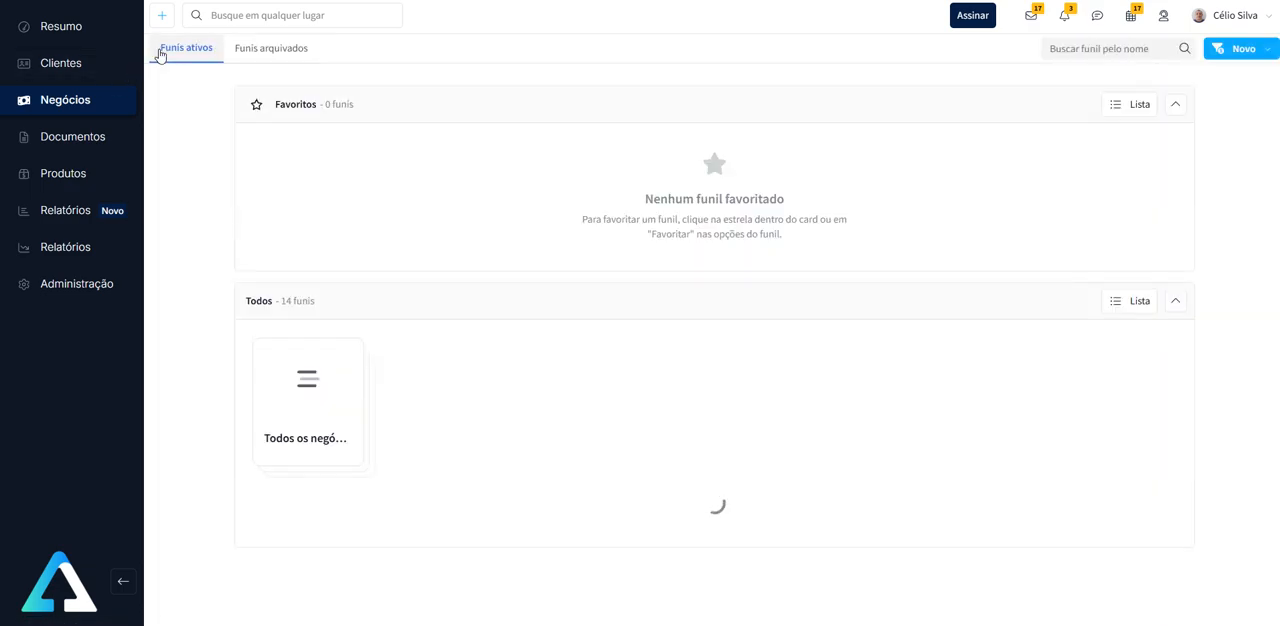
{"action": "scroll", "coordinate": [900, 523], "scroll_direction": "down", "scroll_amount": 2}
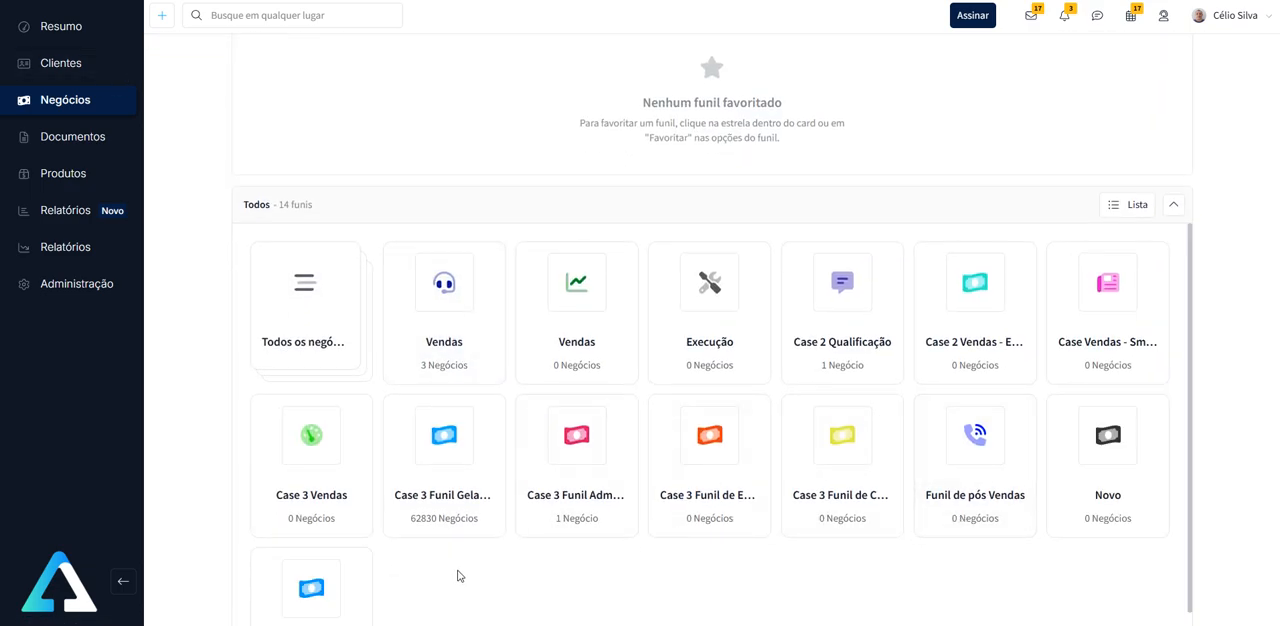
{"action": "left_click", "coordinate": [325, 590]}
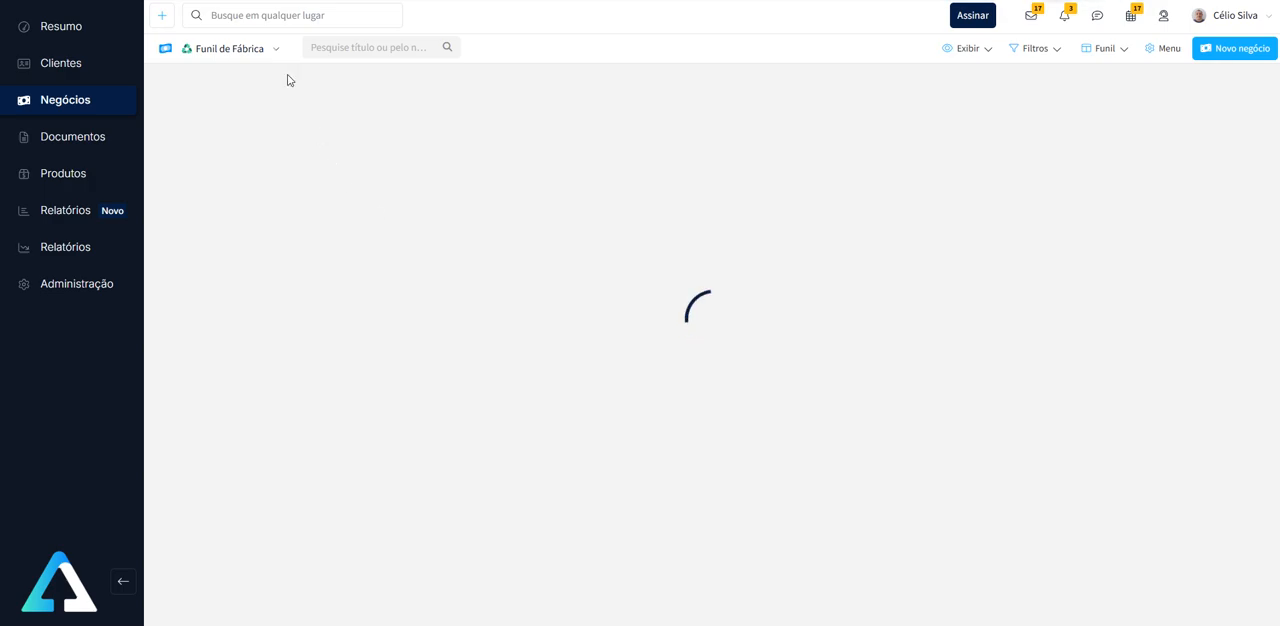
{"action": "left_click", "coordinate": [260, 129]}
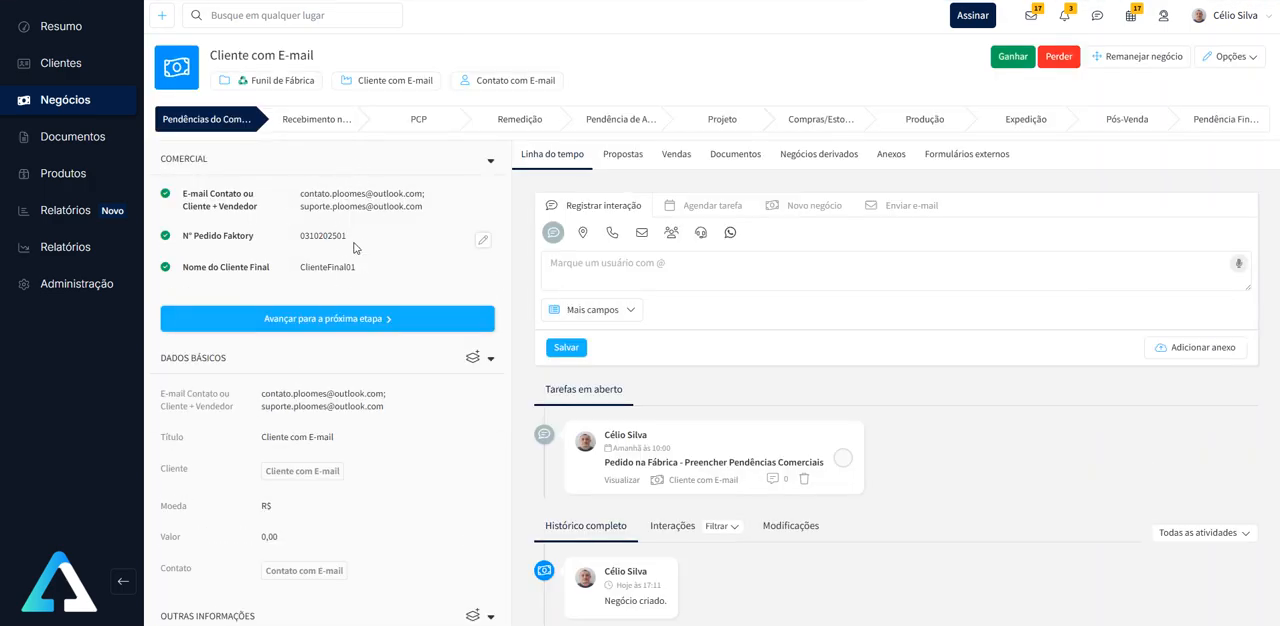
{"action": "left_click", "coordinate": [845, 460]}
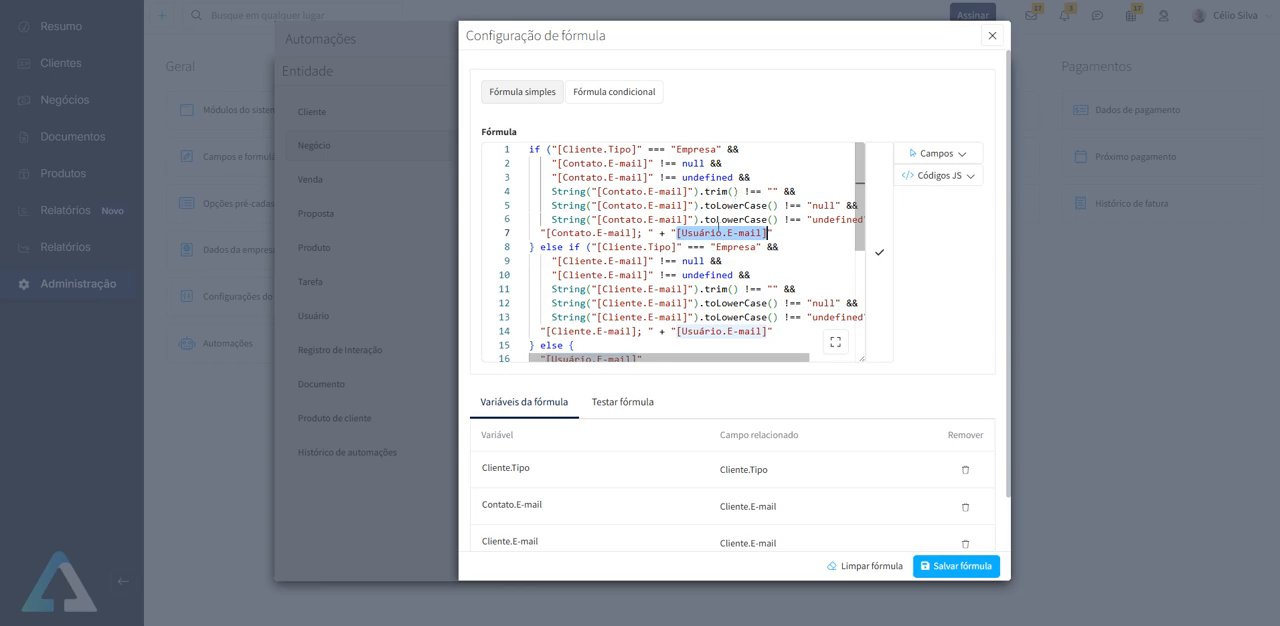
- Examine the contact, client and fallback branches of the e-mail formula, then close the formula and its automation rules
{"action": "scroll", "coordinate": [726, 210], "scroll_direction": "down", "scroll_amount": 1}
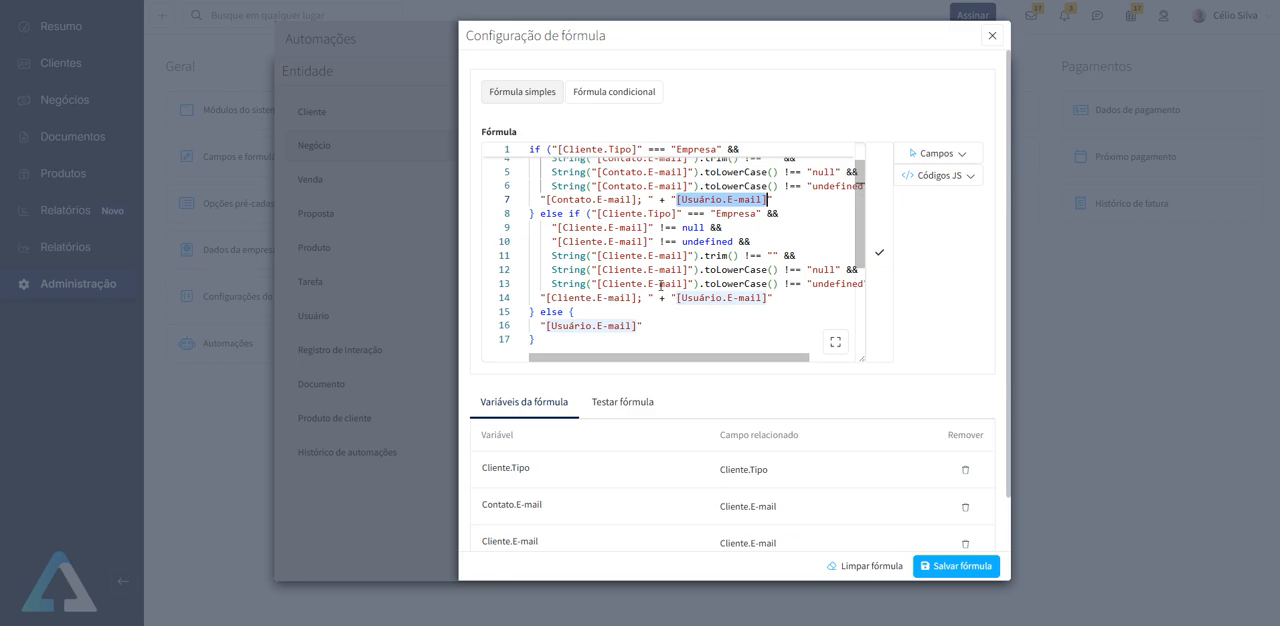
{"action": "scroll", "coordinate": [678, 243], "scroll_direction": "up", "scroll_amount": 1}
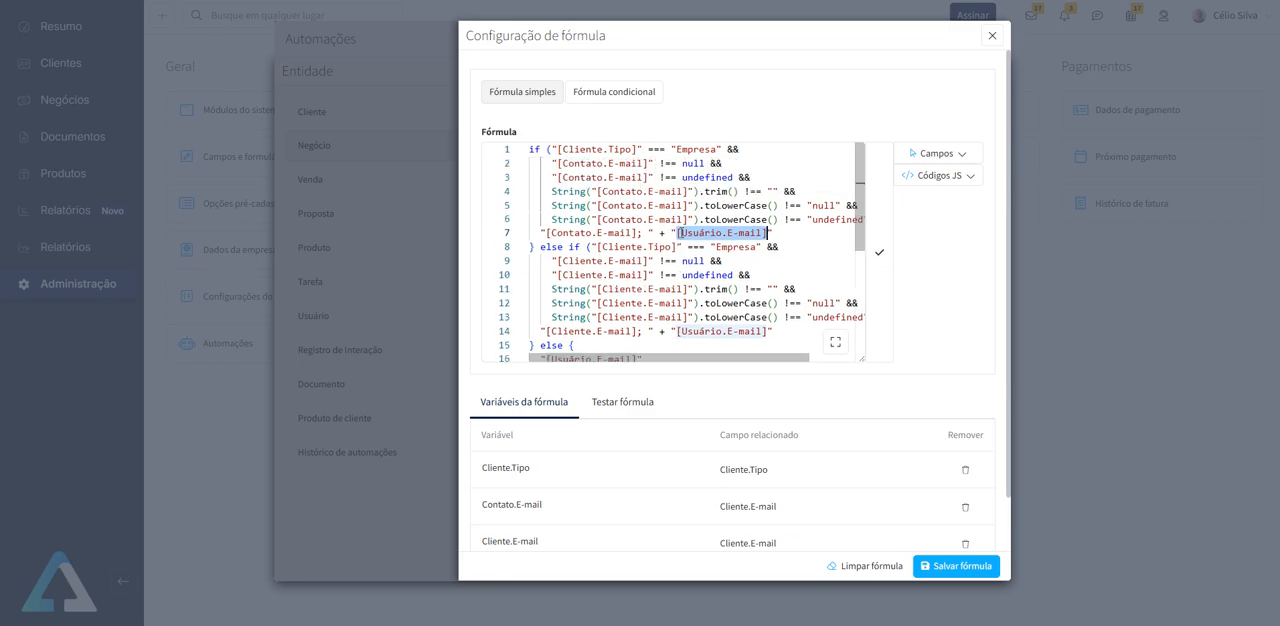
{"action": "scroll", "coordinate": [723, 269], "scroll_direction": "down", "scroll_amount": 2}
{"action": "scroll", "coordinate": [722, 268], "scroll_direction": "up", "scroll_amount": 2}
{"action": "scroll", "coordinate": [689, 276], "scroll_direction": "down", "scroll_amount": 1}
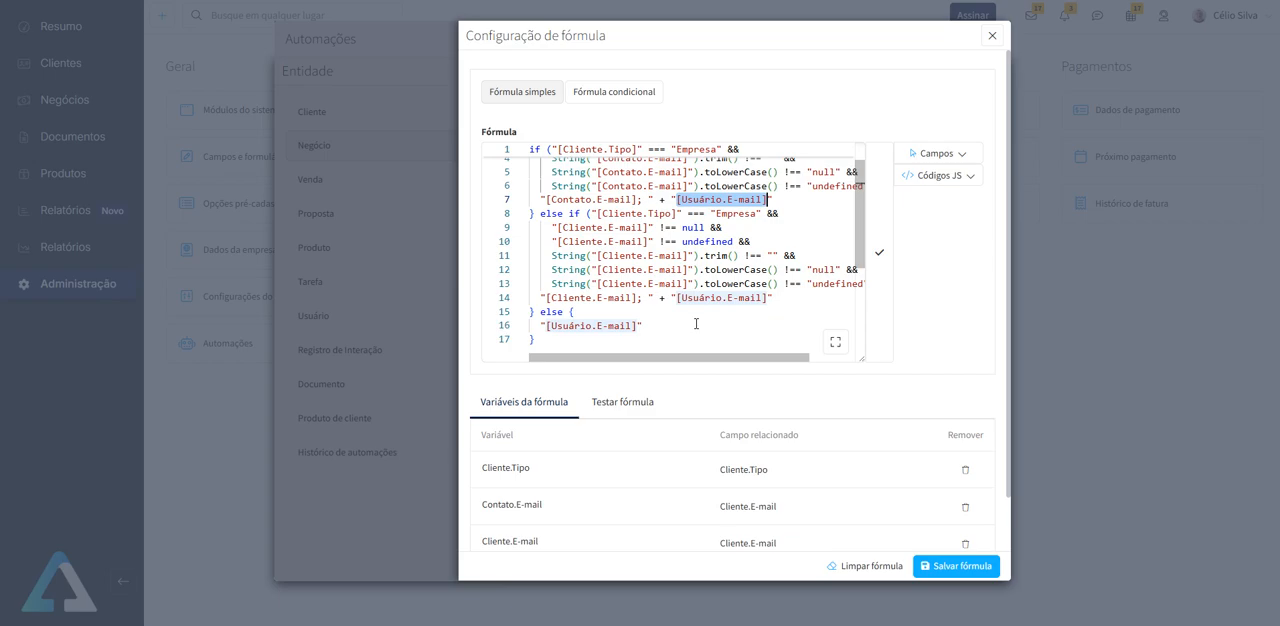
{"action": "left_click", "coordinate": [992, 38]}
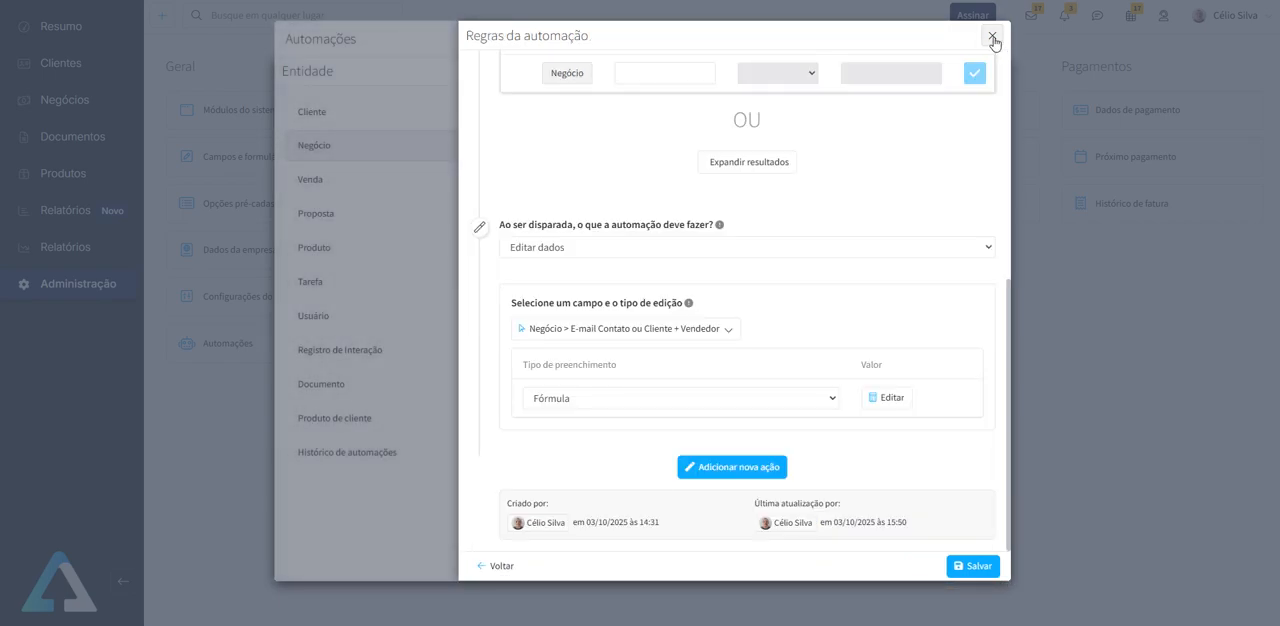
{"action": "left_click", "coordinate": [992, 38]}
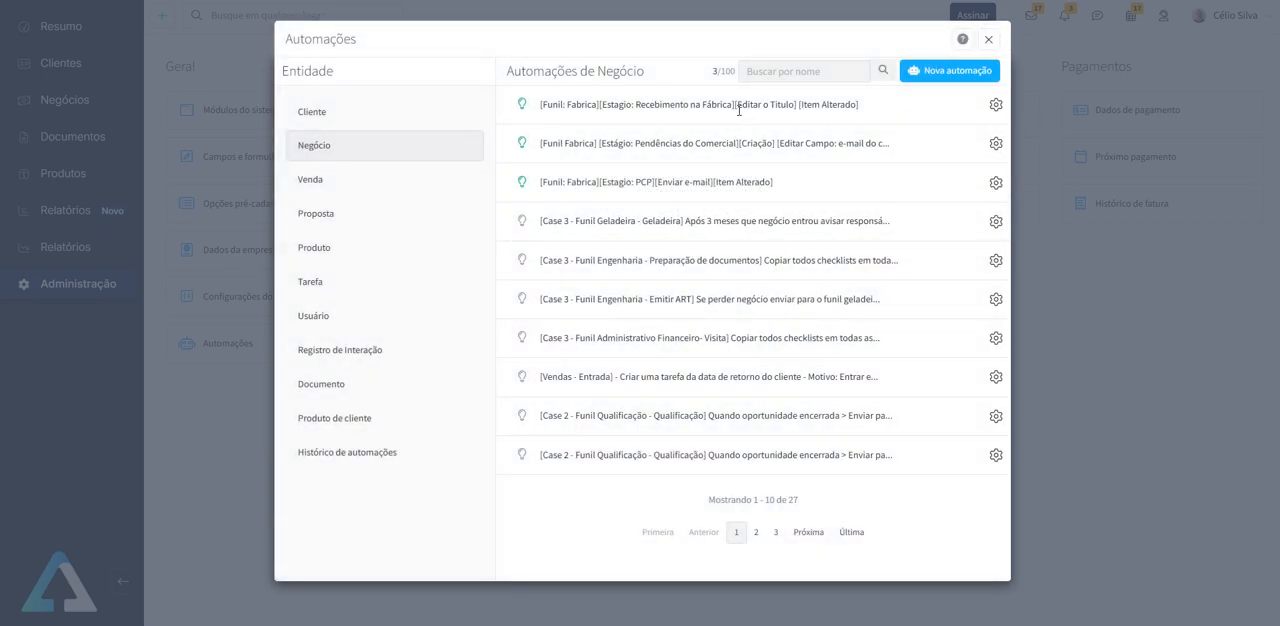
- Review the filter and title formula of the Recebimento na Fábrica [Editar o Titulo] automation, then close the automations
{"action": "left_click", "coordinate": [731, 110]}
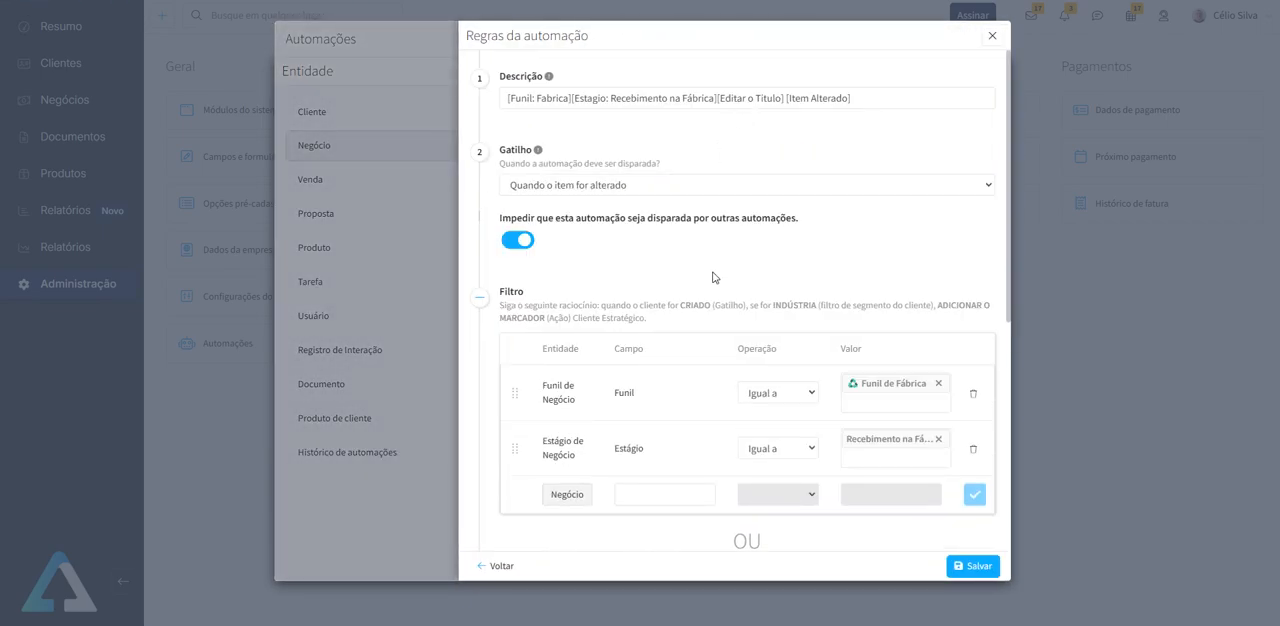
{"action": "scroll", "coordinate": [716, 278], "scroll_direction": "down", "scroll_amount": 1}
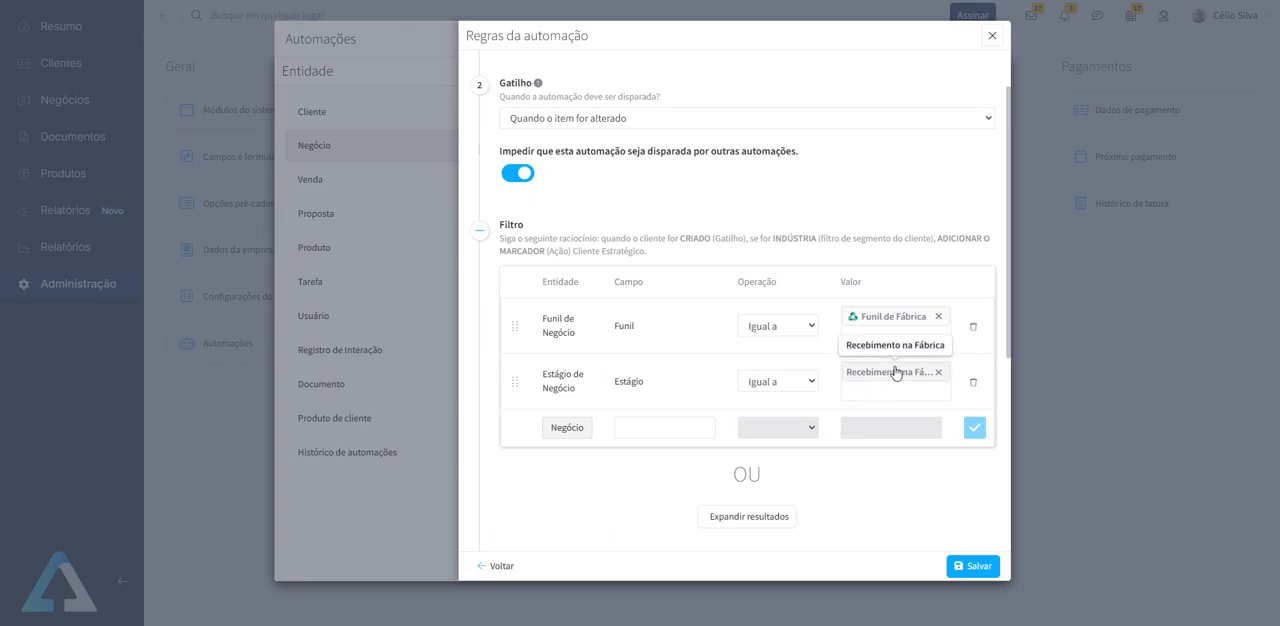
{"action": "scroll", "coordinate": [849, 380], "scroll_direction": "down", "scroll_amount": 5}
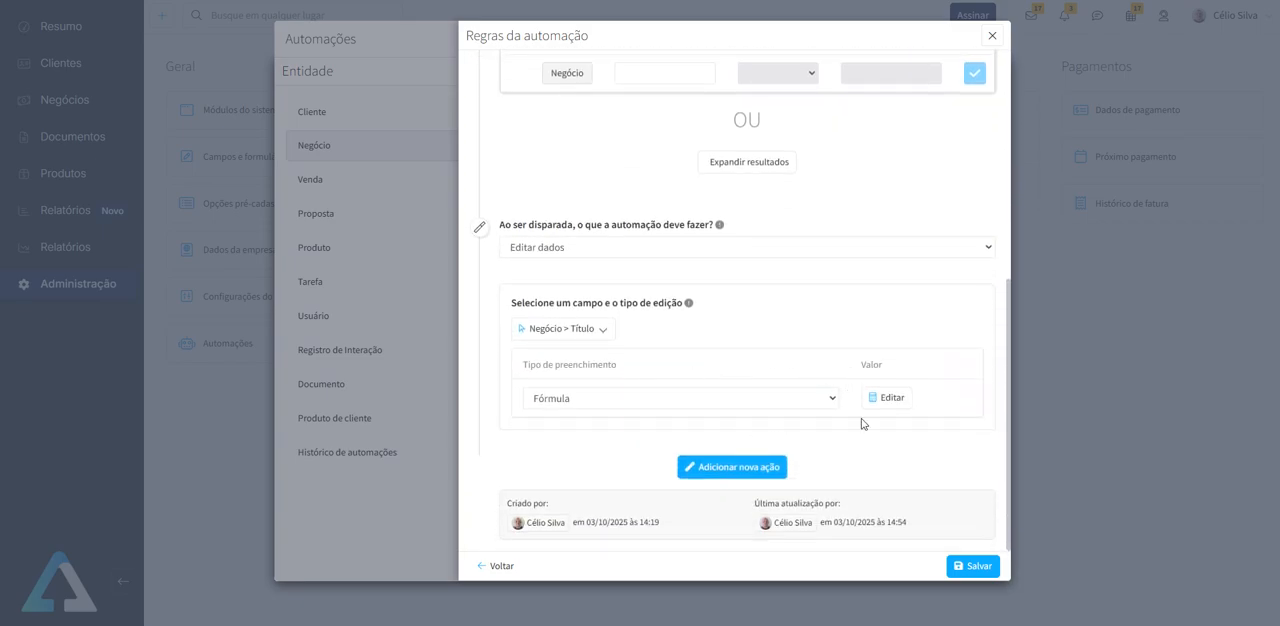
{"action": "left_click", "coordinate": [888, 398]}
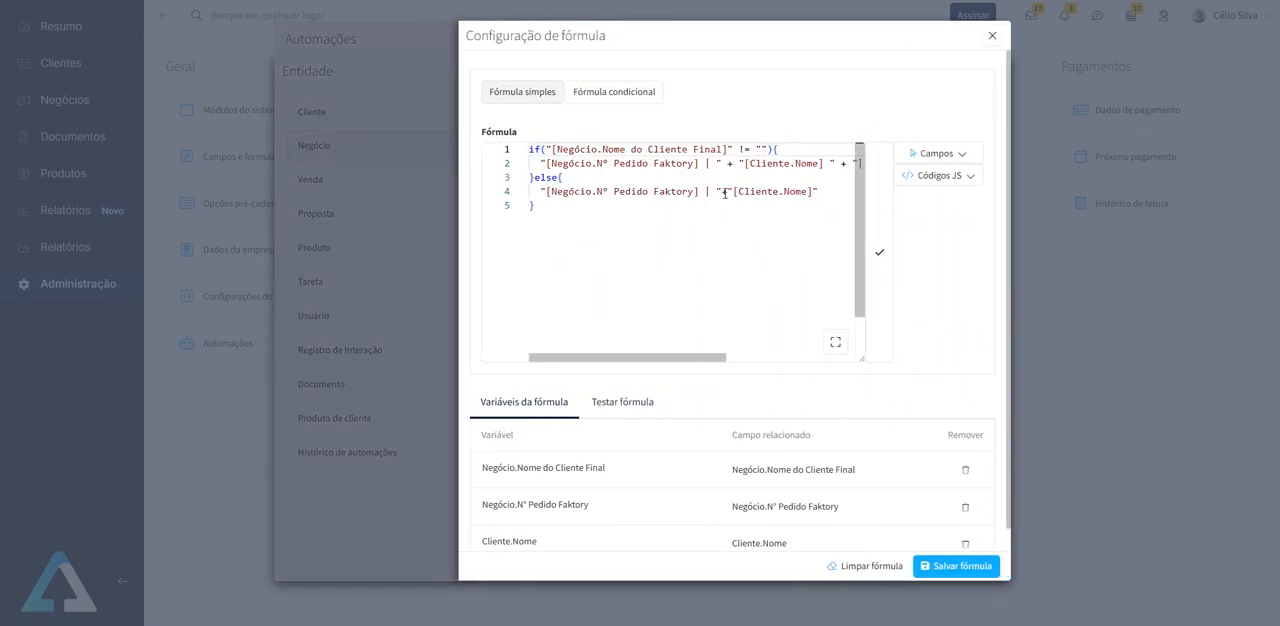
{"action": "left_click", "coordinate": [992, 36]}
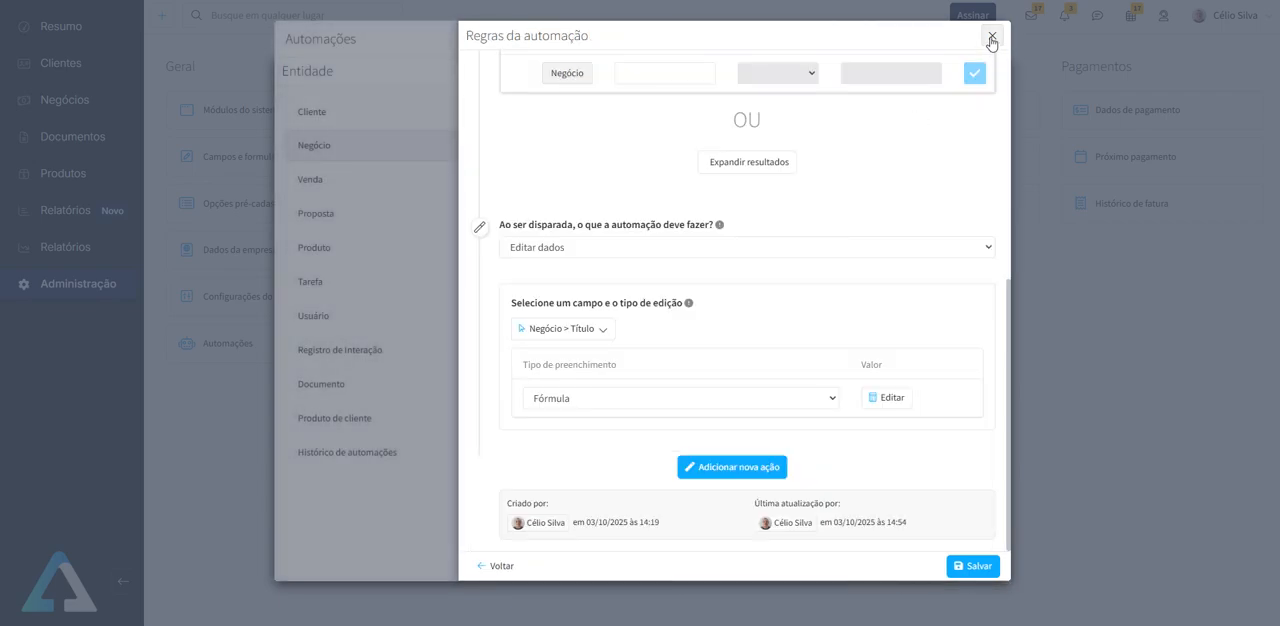
{"action": "left_click", "coordinate": [990, 38]}
{"action": "left_click", "coordinate": [988, 39]}
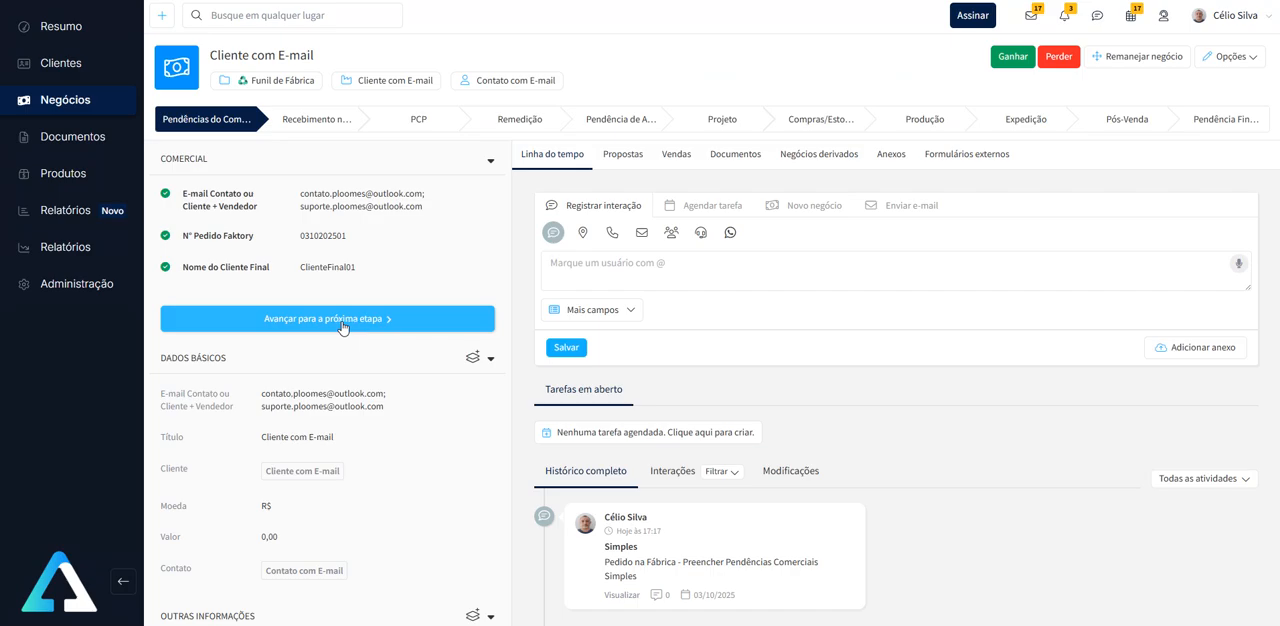
- Advance the deal to the Recebimento na Fábrica stage and check the automation history for the title-editing automation
{"action": "left_click", "coordinate": [341, 322]}
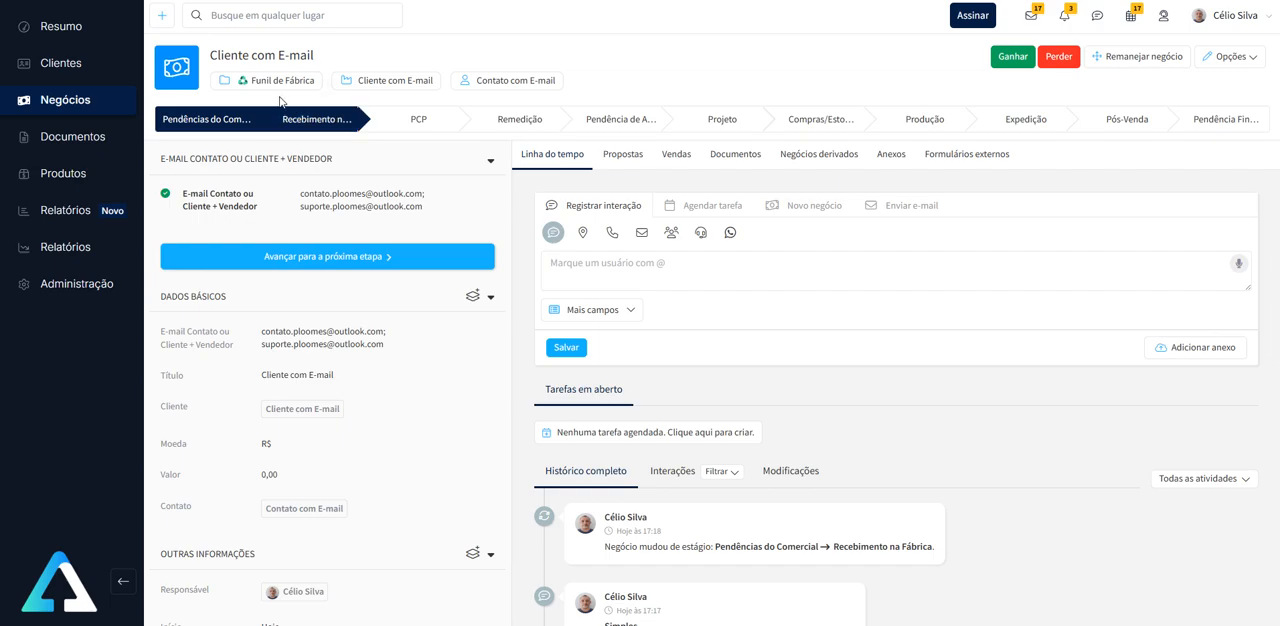
{"action": "left_click", "coordinate": [78, 283]}
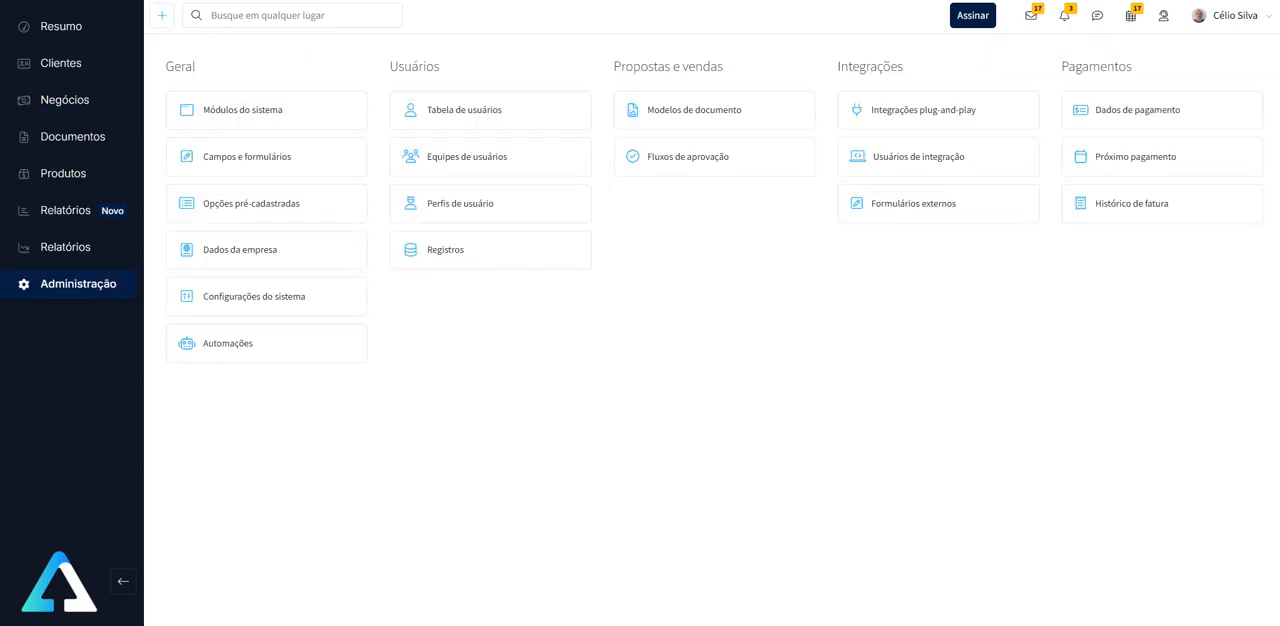
{"action": "left_click", "coordinate": [254, 343]}
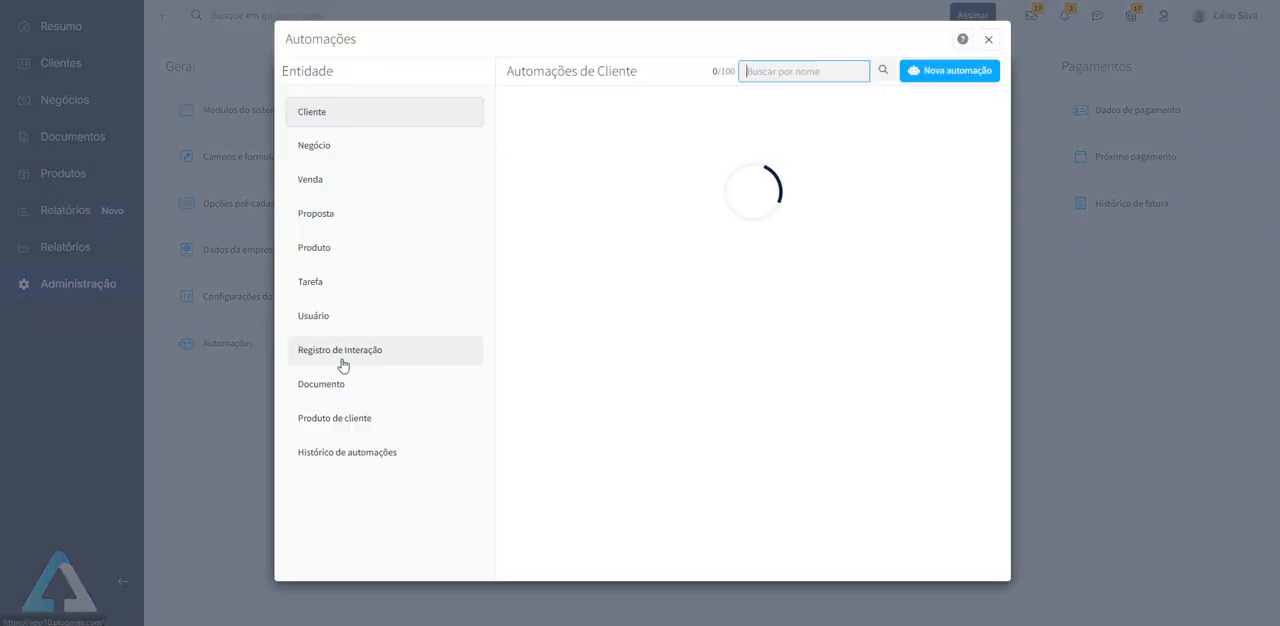
{"action": "left_click", "coordinate": [396, 458]}
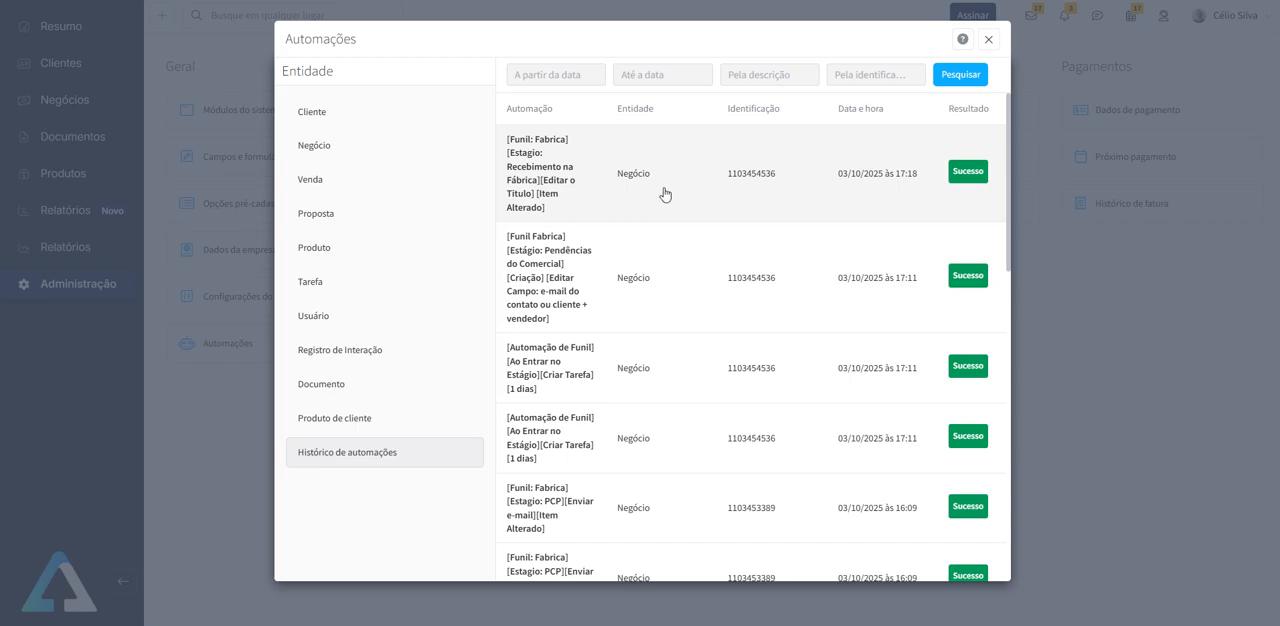
{"action": "left_click", "coordinate": [988, 40]}
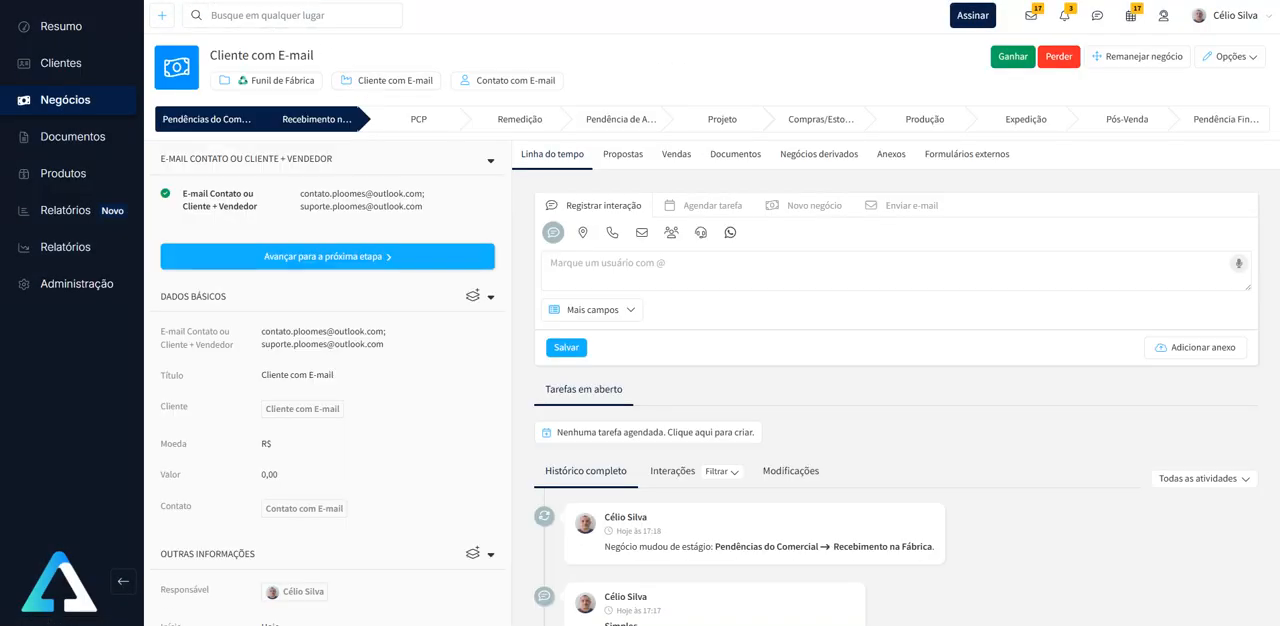
- Reload the deal and highlight the order number, client name and final client name in its title
{"action": "key", "text": "F5"}
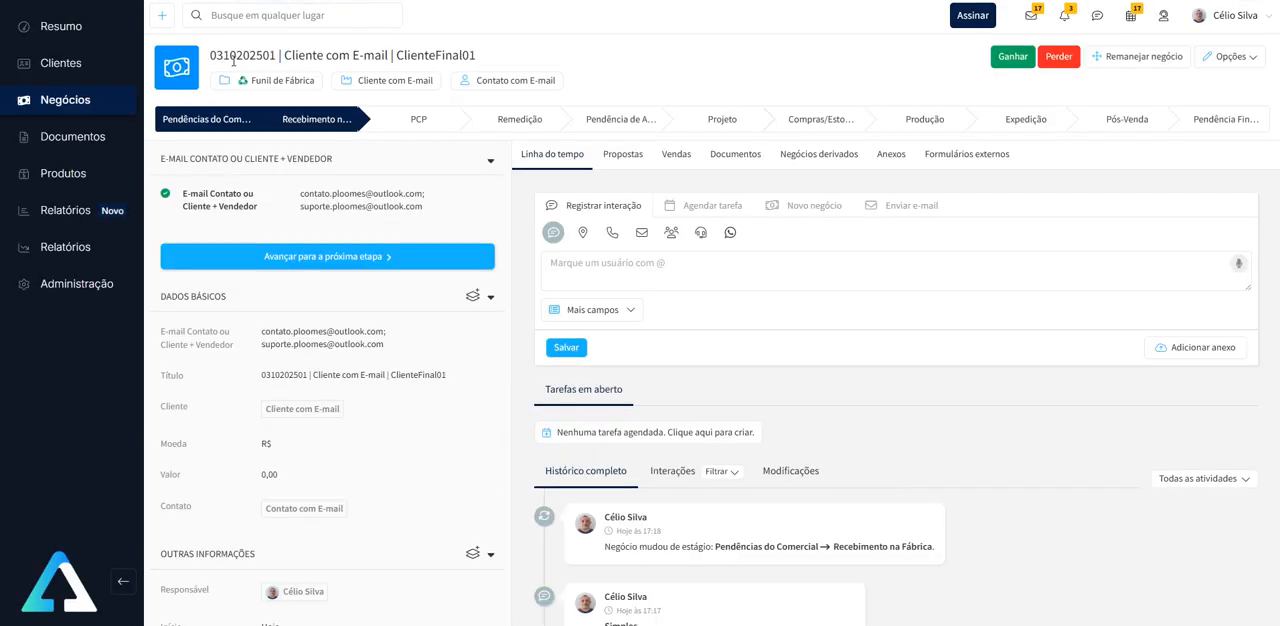
{"action": "double_click", "coordinate": [250, 55]}
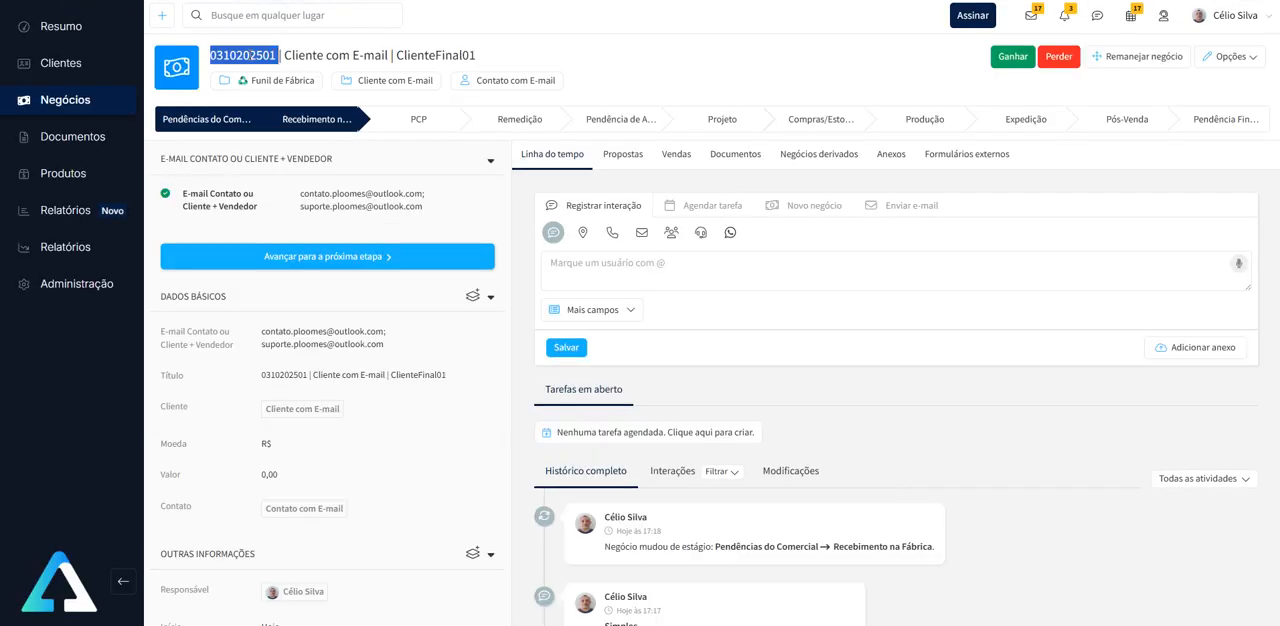
{"action": "left_click_drag", "start_coordinate": [286, 55], "coordinate": [476, 55]}
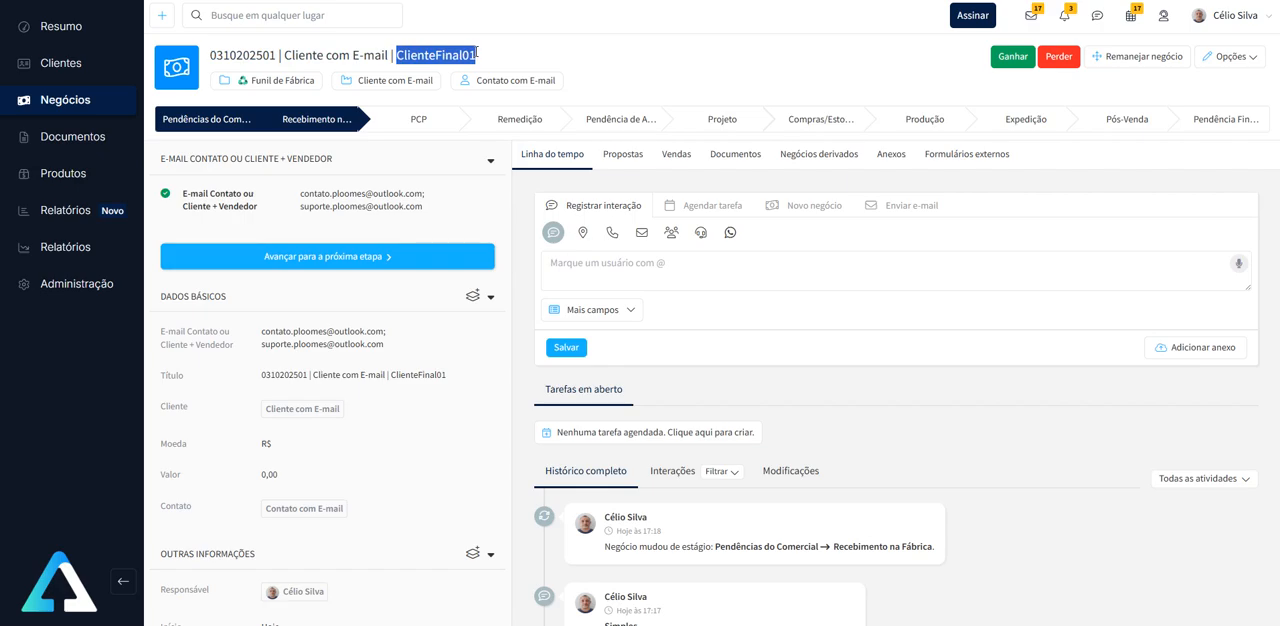
- Examine the addresses in the deal's E-mail Contato ou Cliente + Vendedor field and the deal's activity history
{"action": "left_click", "coordinate": [532, 57]}
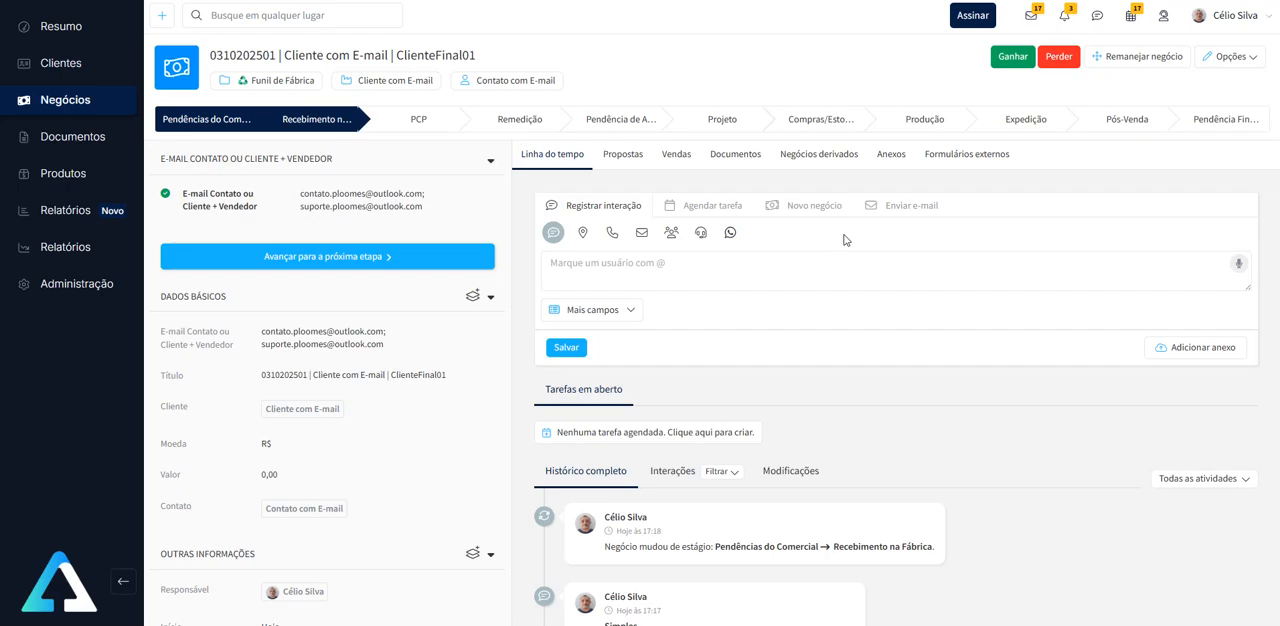
{"action": "scroll", "coordinate": [864, 237], "scroll_direction": "down", "scroll_amount": 2}
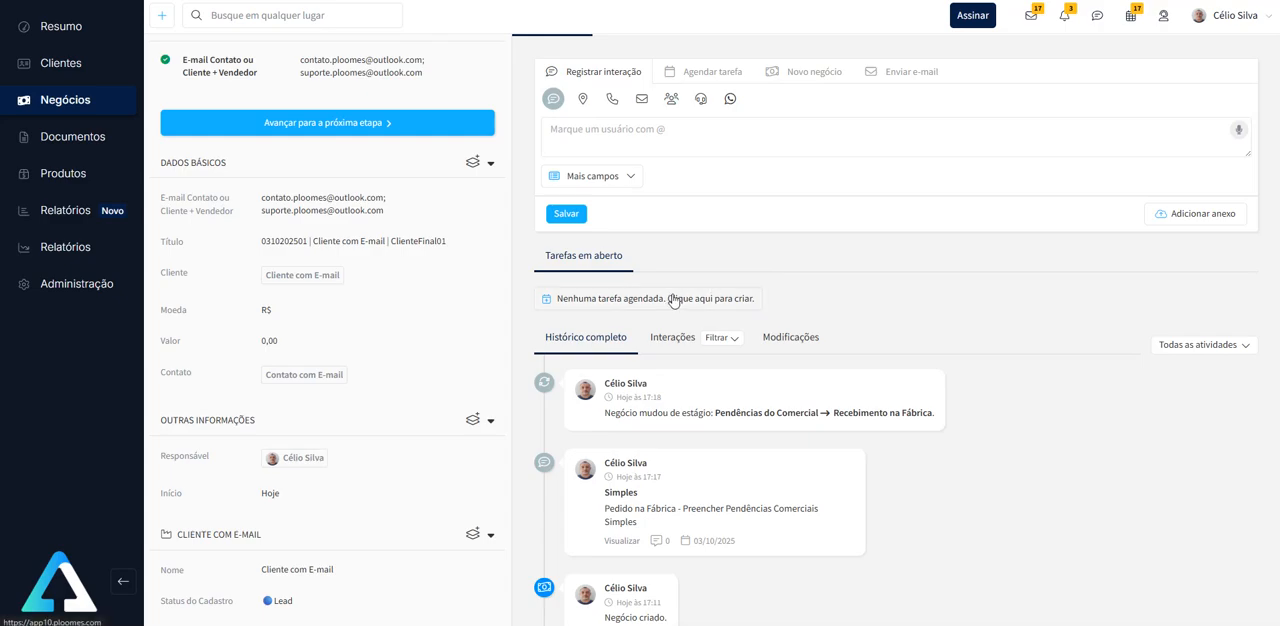
{"action": "scroll", "coordinate": [671, 294], "scroll_direction": "up", "scroll_amount": 2}
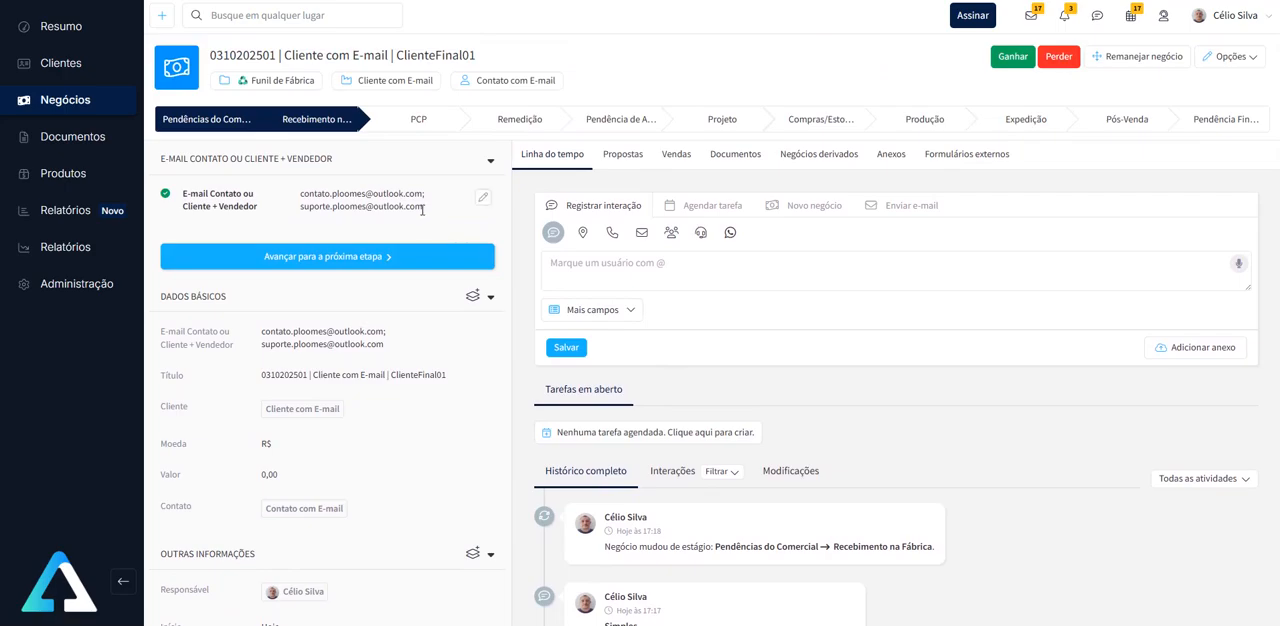
{"action": "mouse_move", "coordinate": [423, 207]}
{"action": "left_mouse_down"}
{"action": "mouse_move", "coordinate": [300, 193]}
{"action": "mouse_move", "coordinate": [300, 207]}
{"action": "left_mouse_up"}
{"action": "left_click", "coordinate": [368, 193]}
{"action": "left_click_drag", "start_coordinate": [314, 206], "coordinate": [370, 209]}
{"action": "scroll", "coordinate": [751, 315], "scroll_direction": "down", "scroll_amount": 2}
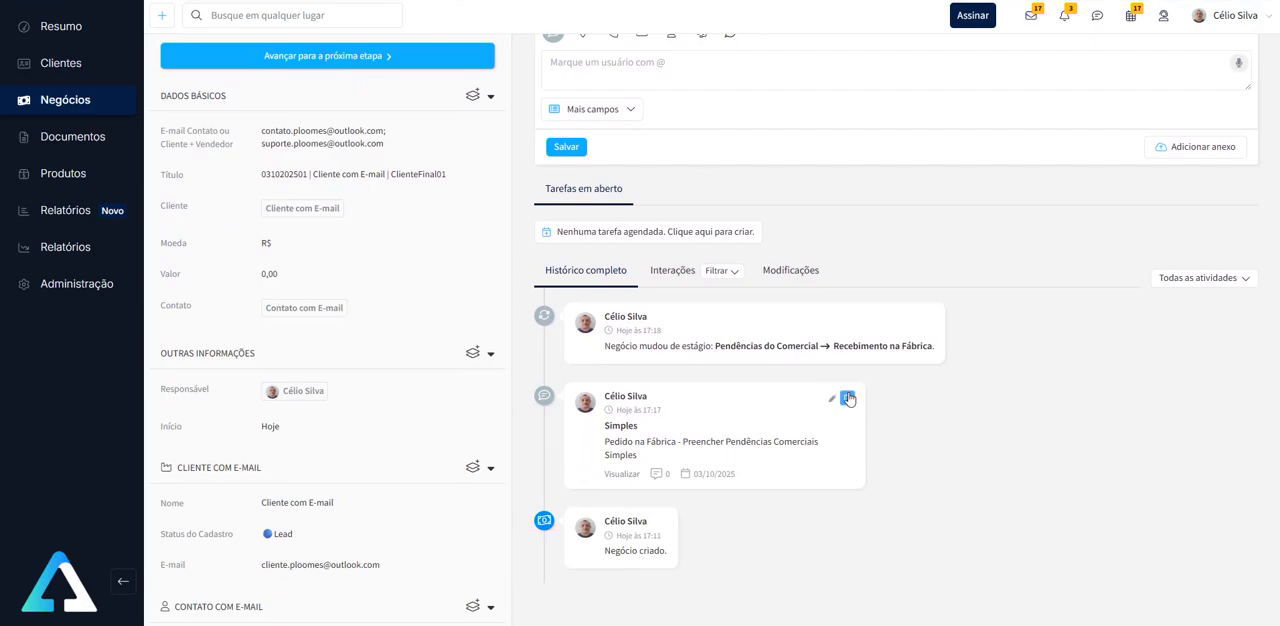
{"action": "scroll", "coordinate": [803, 339], "scroll_direction": "up", "scroll_amount": 2}
{"action": "scroll", "coordinate": [880, 380], "scroll_direction": "down", "scroll_amount": 1}
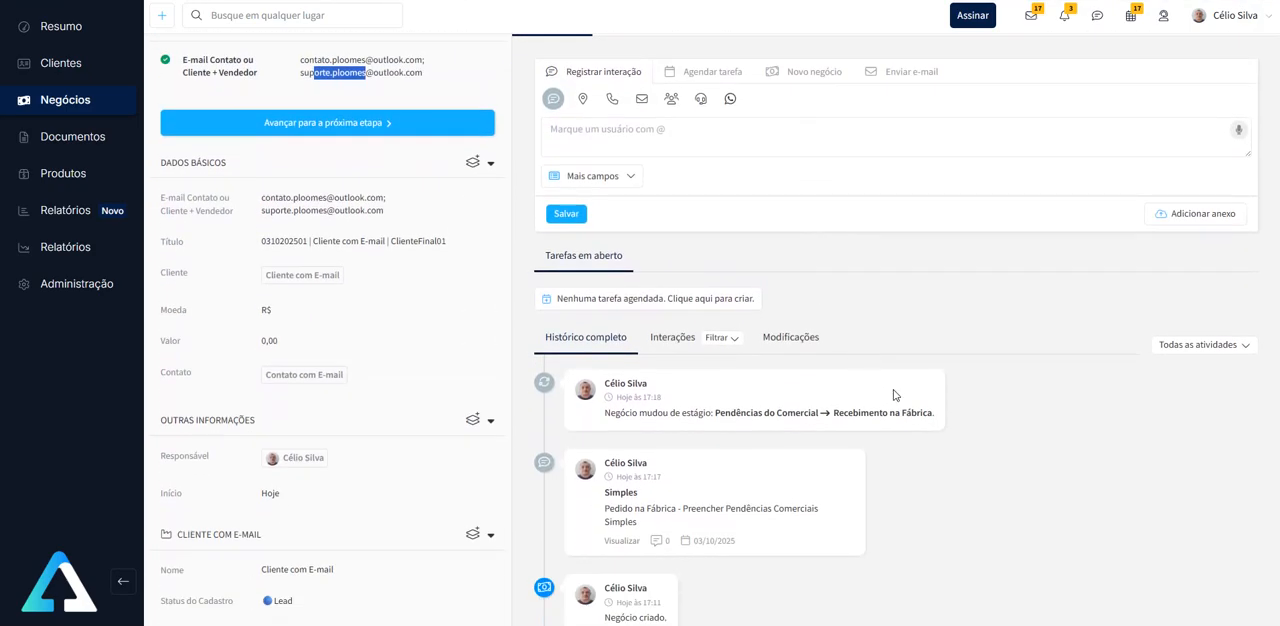
{"action": "scroll", "coordinate": [893, 393], "scroll_direction": "up", "scroll_amount": 1}
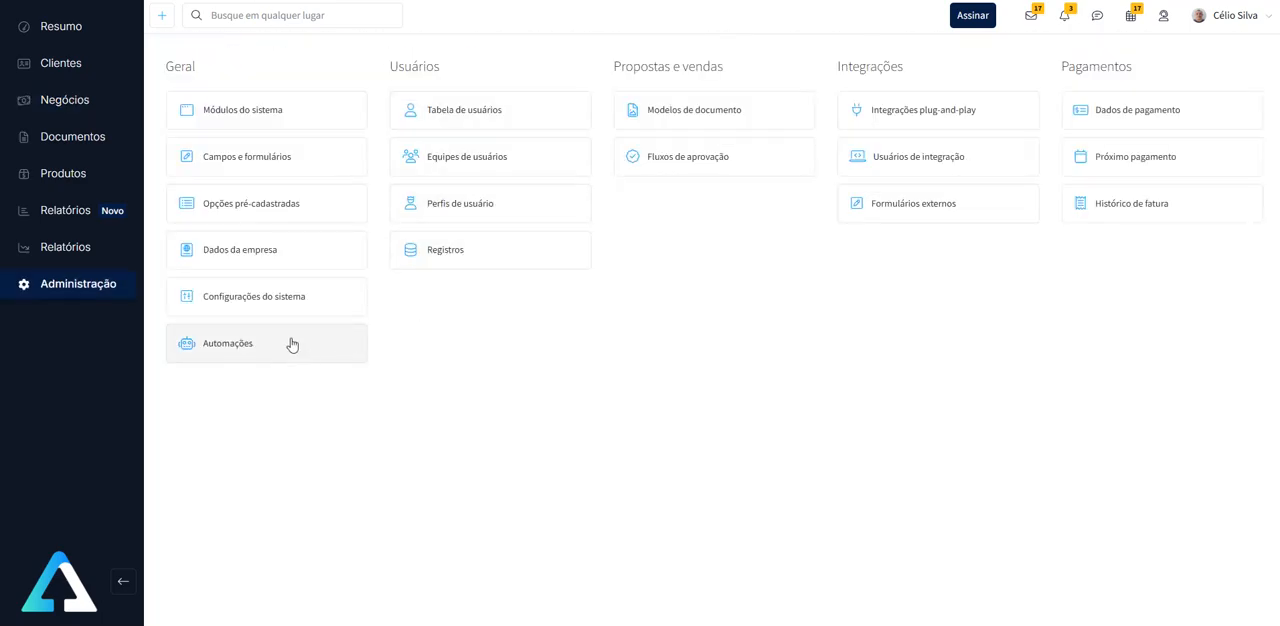
- Open the rules of the [Estagio: PCP][Enviar e-mail] automation among the Negócio automations
{"action": "left_click", "coordinate": [279, 344]}
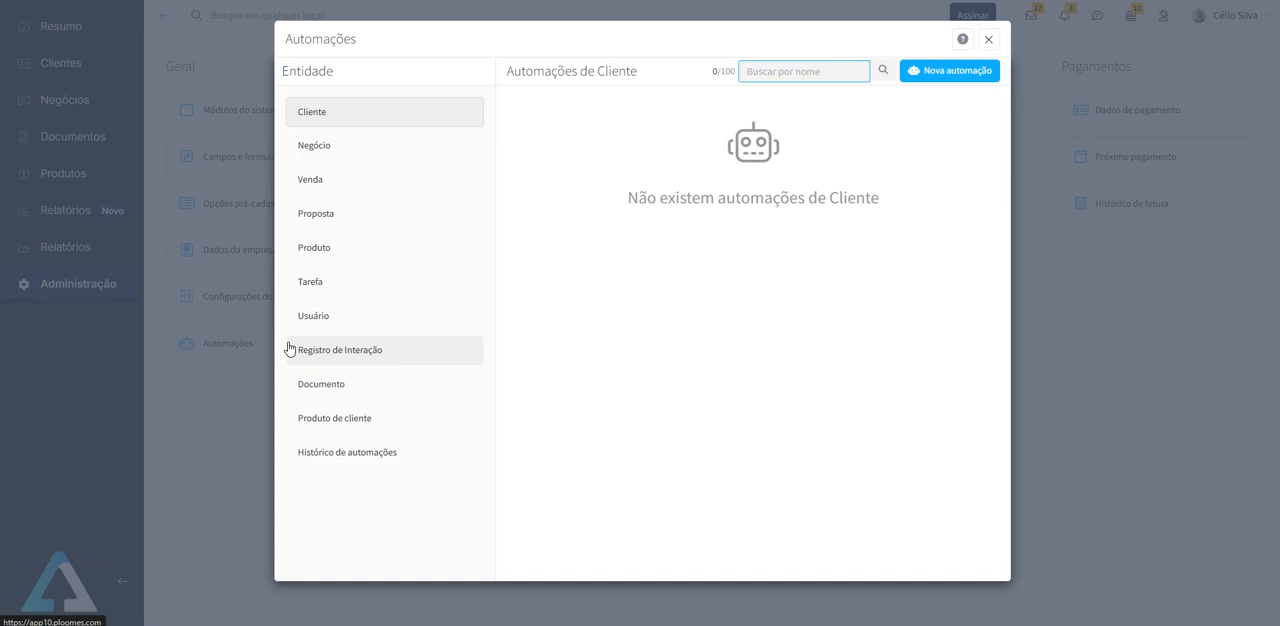
{"action": "left_click", "coordinate": [353, 150]}
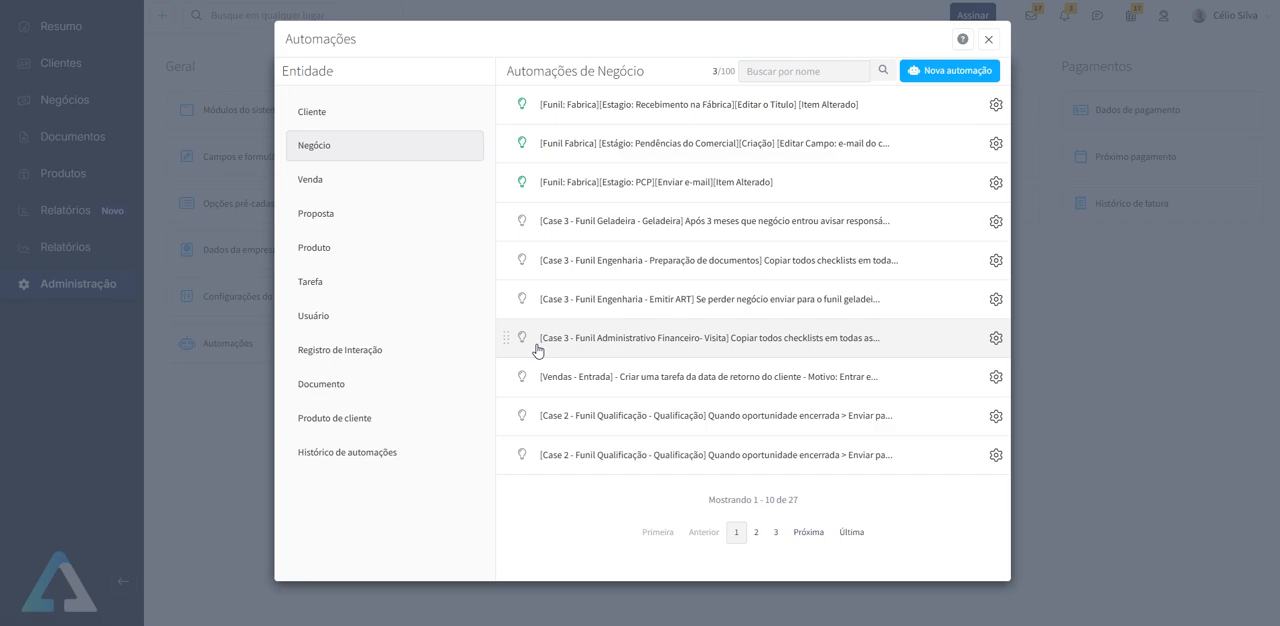
{"action": "left_click", "coordinate": [683, 188]}
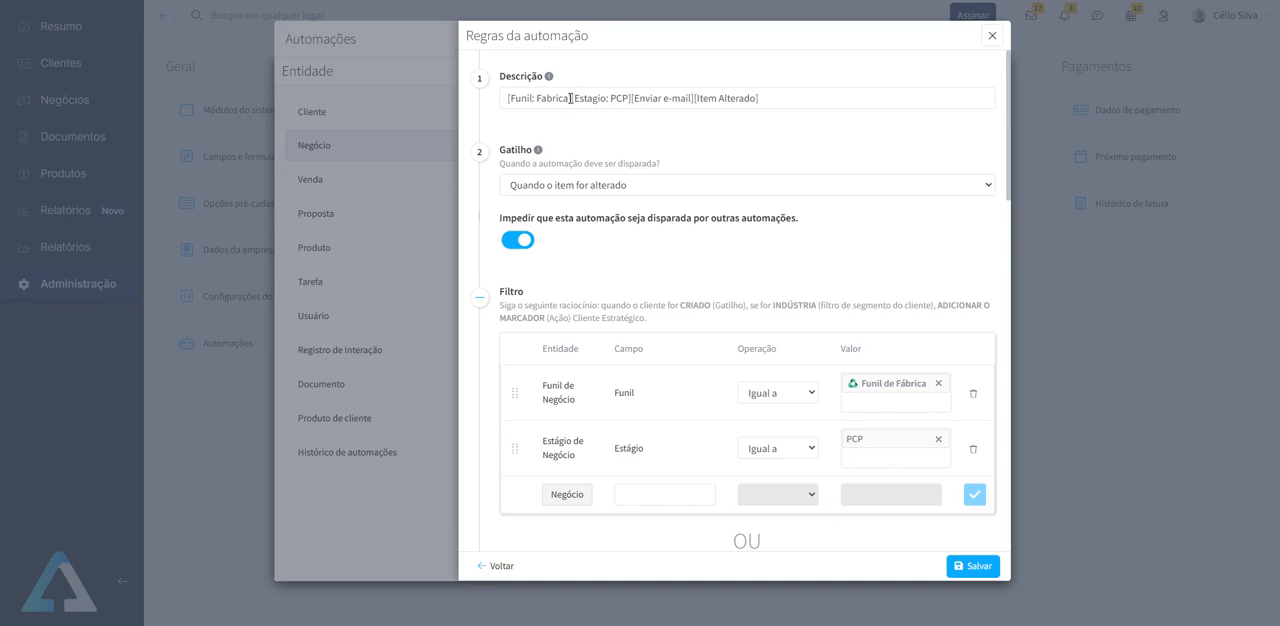
- Highlight the funnel, stage, action and trigger parts of the automation's description one after another
{"action": "left_click_drag", "start_coordinate": [572, 98], "coordinate": [503, 100]}
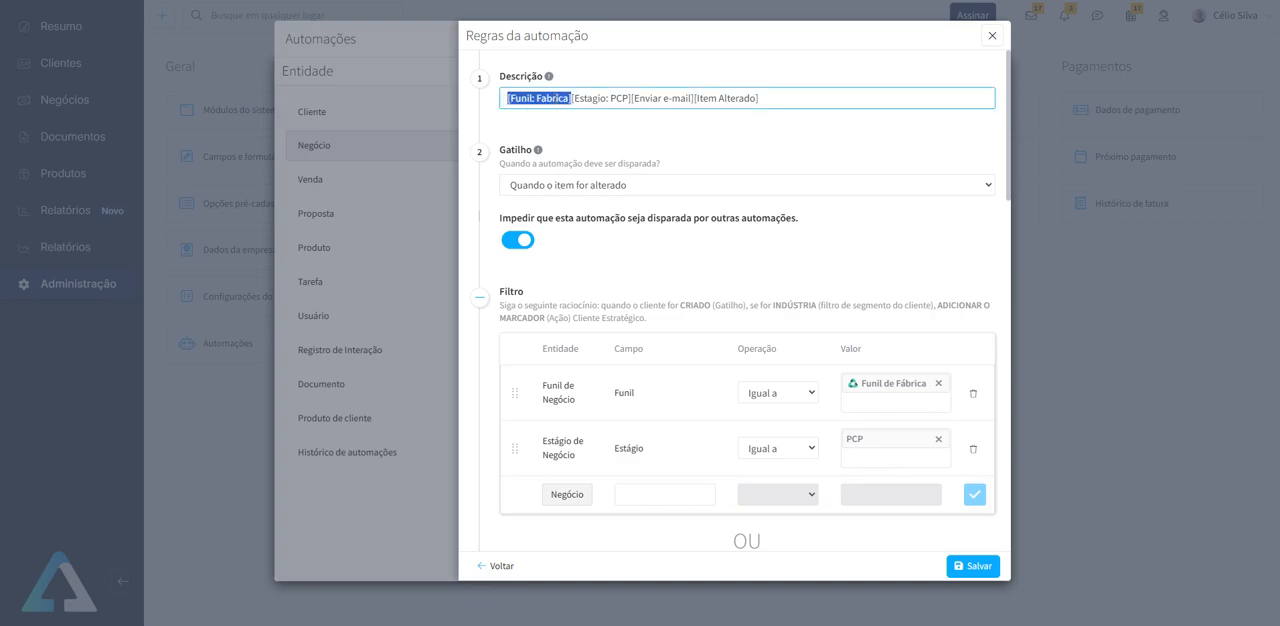
{"action": "left_click_drag", "start_coordinate": [631, 98], "coordinate": [511, 97]}
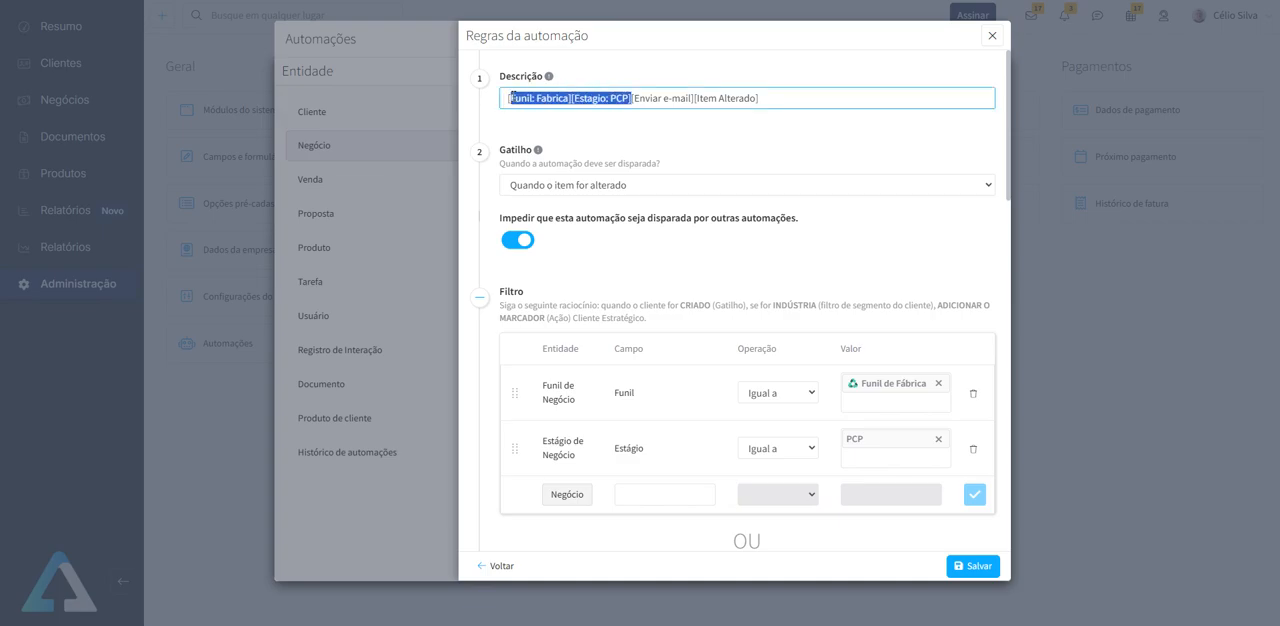
{"action": "left_click", "coordinate": [640, 98]}
{"action": "left_click_drag", "start_coordinate": [634, 98], "coordinate": [690, 98]}
{"action": "left_click_drag", "start_coordinate": [776, 98], "coordinate": [699, 98]}
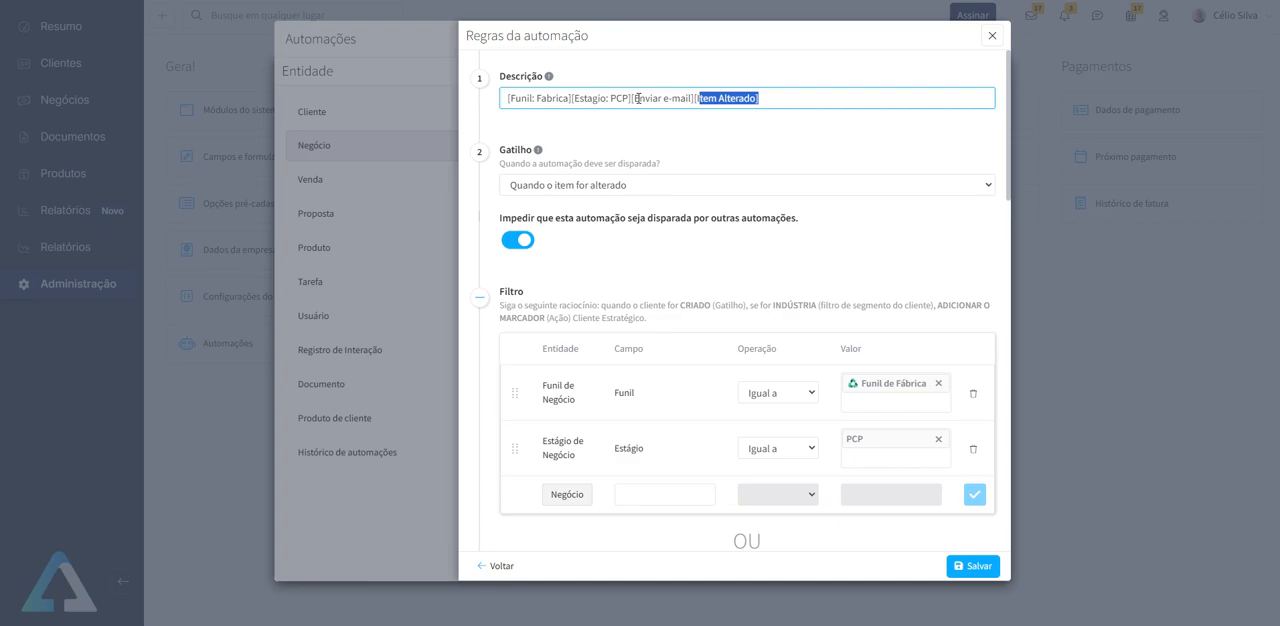
{"action": "left_click", "coordinate": [766, 97]}
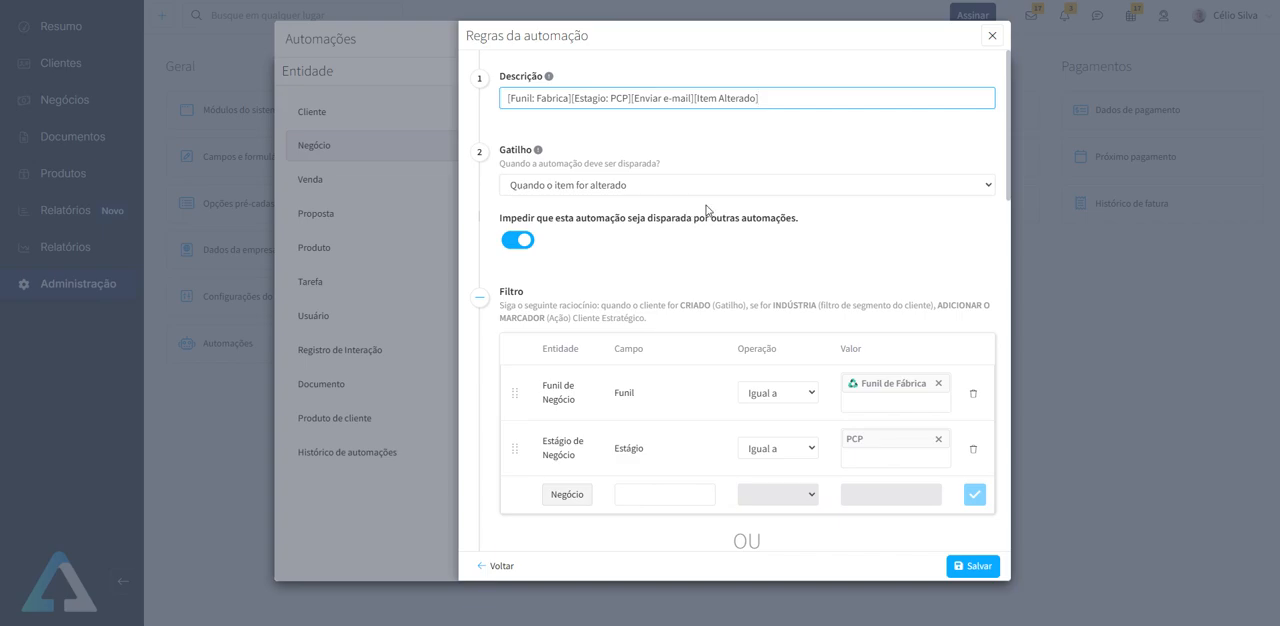
- Try E-mail automático as the sender type, restore Usuário pré-definido and reselect the sending user with an integrated e-mail
{"action": "scroll", "coordinate": [707, 210], "scroll_direction": "down", "scroll_amount": 3}
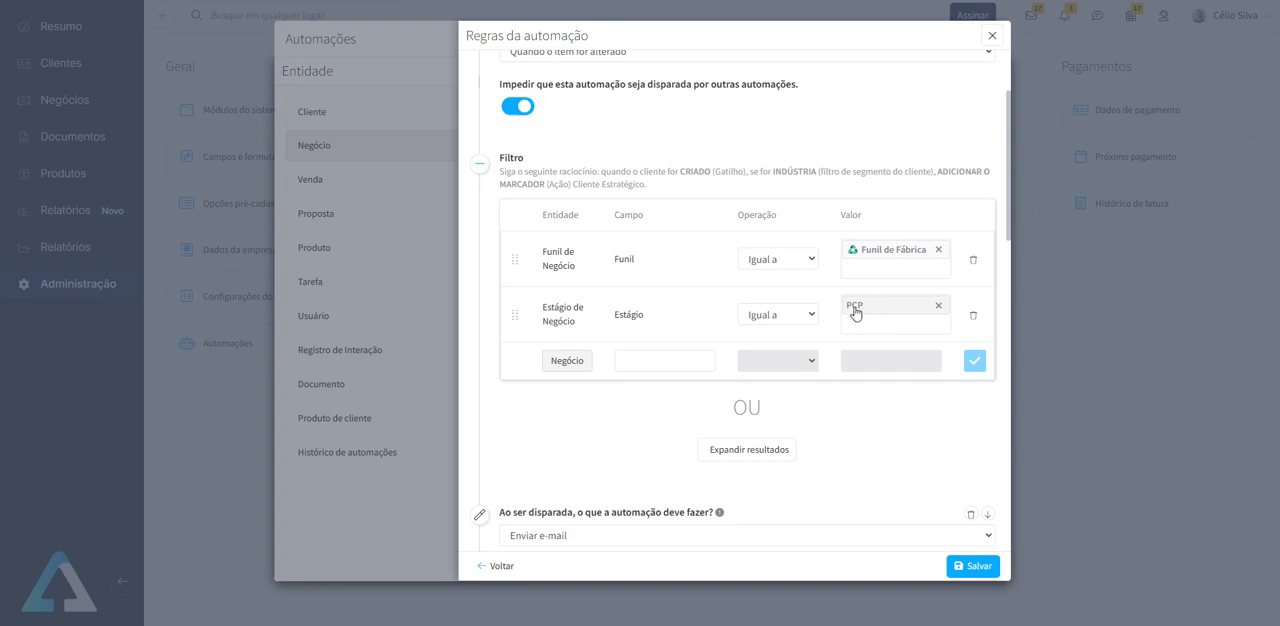
{"action": "scroll", "coordinate": [694, 329], "scroll_direction": "down", "scroll_amount": 5}
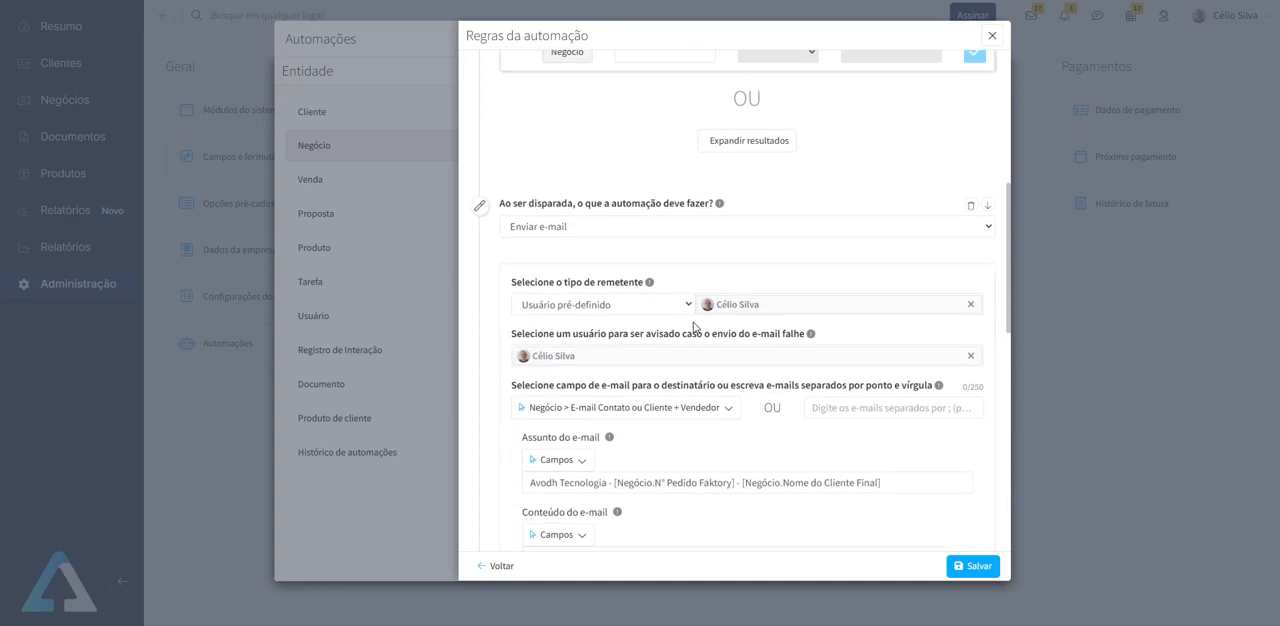
{"action": "scroll", "coordinate": [688, 291], "scroll_direction": "down", "scroll_amount": 1}
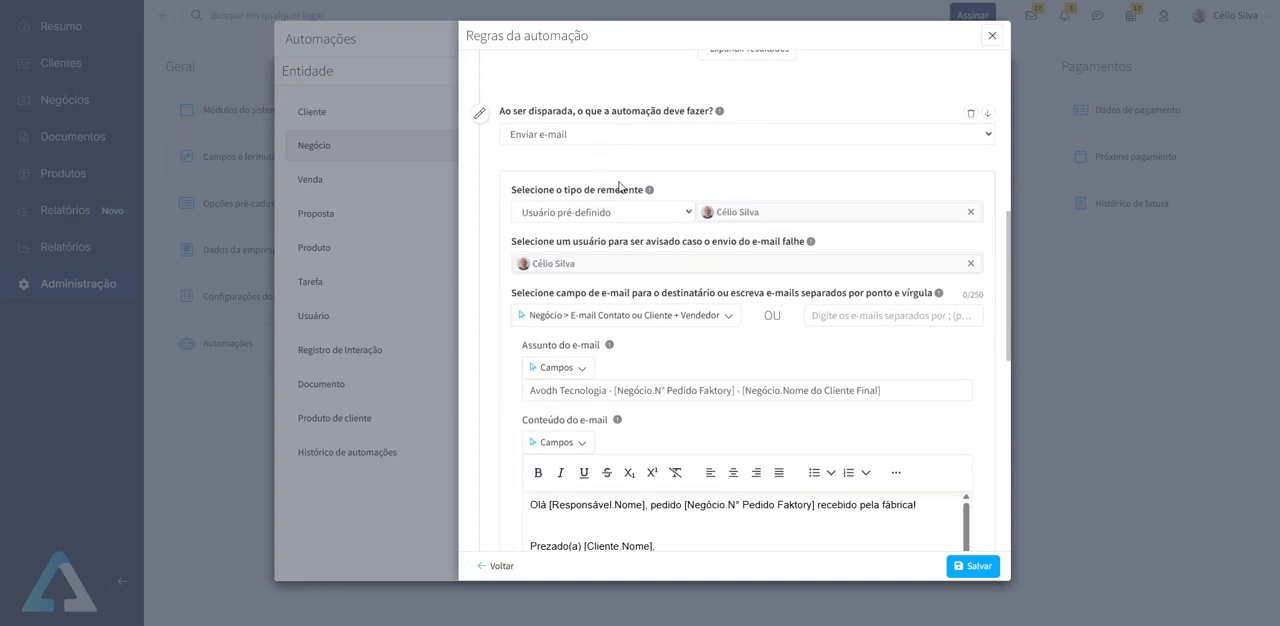
{"action": "left_click", "coordinate": [688, 214]}
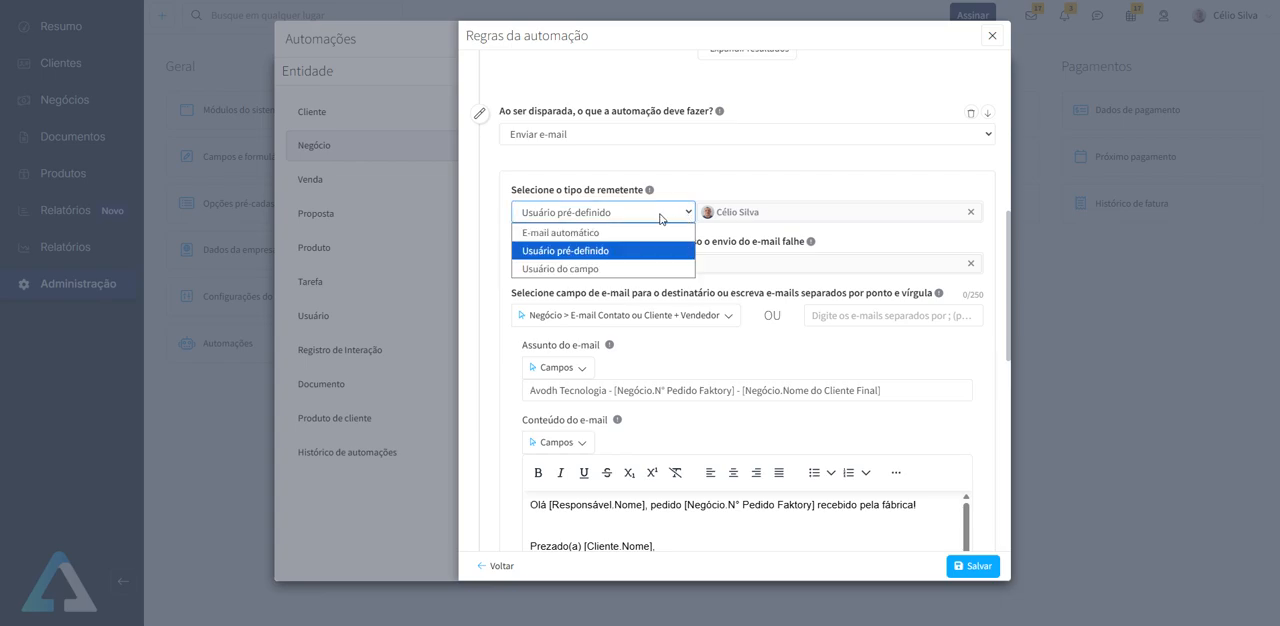
{"action": "left_click", "coordinate": [631, 233]}
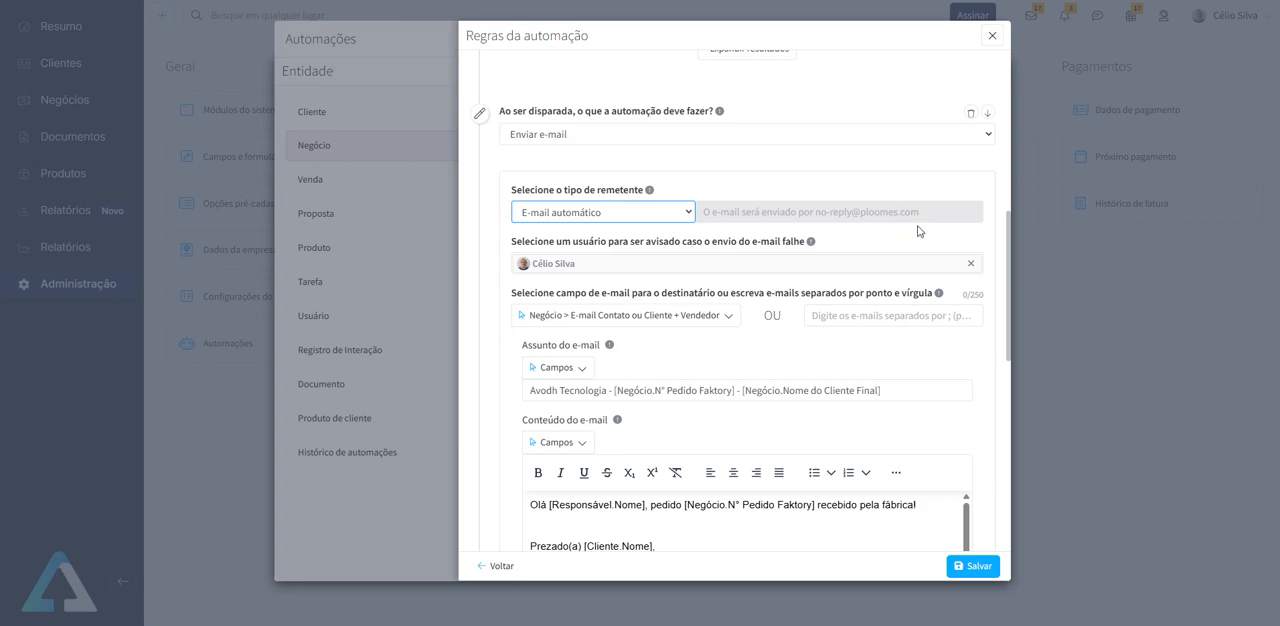
{"action": "left_click", "coordinate": [690, 212]}
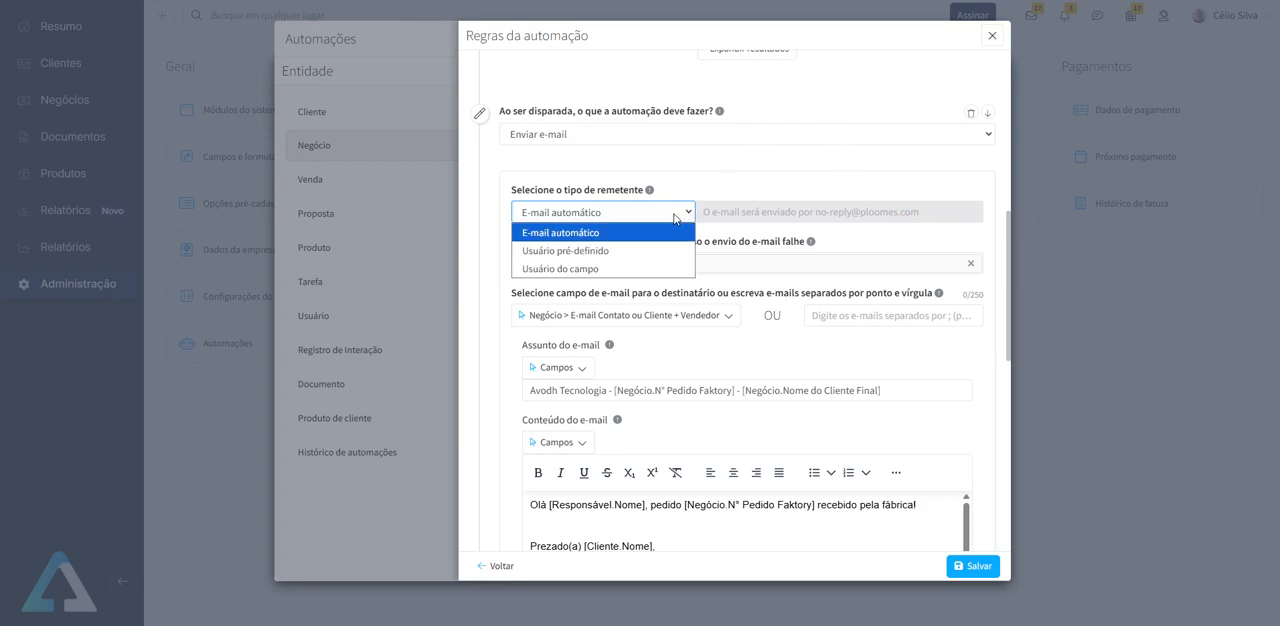
{"action": "left_click", "coordinate": [654, 251]}
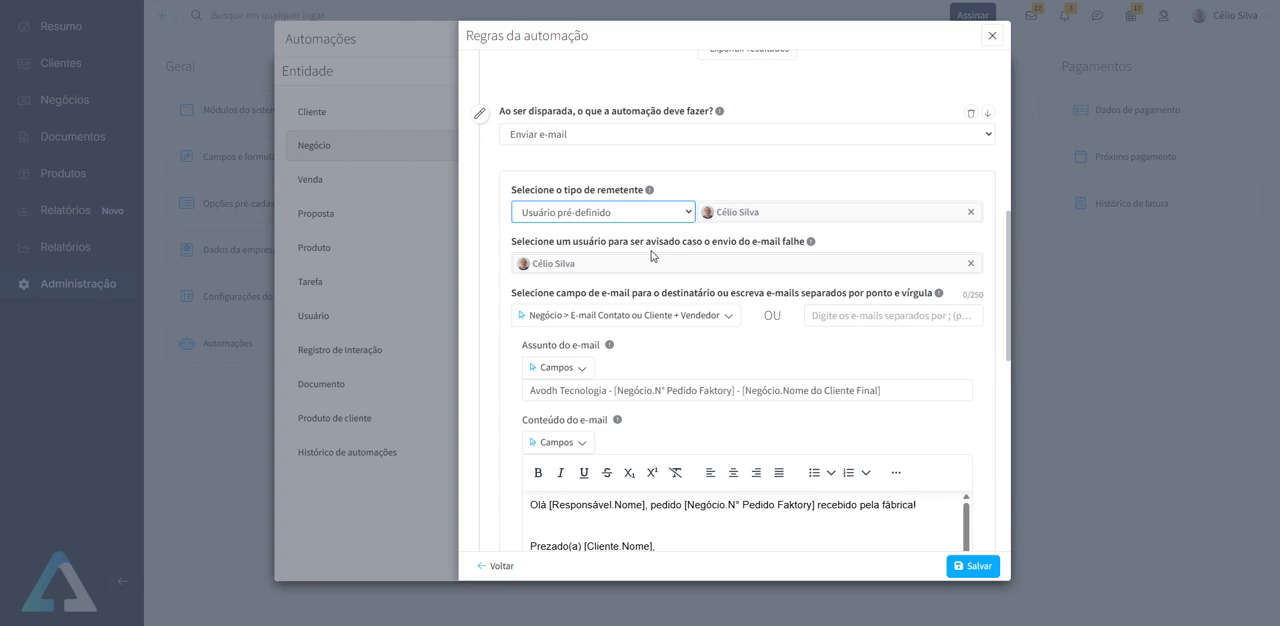
{"action": "left_click", "coordinate": [969, 211]}
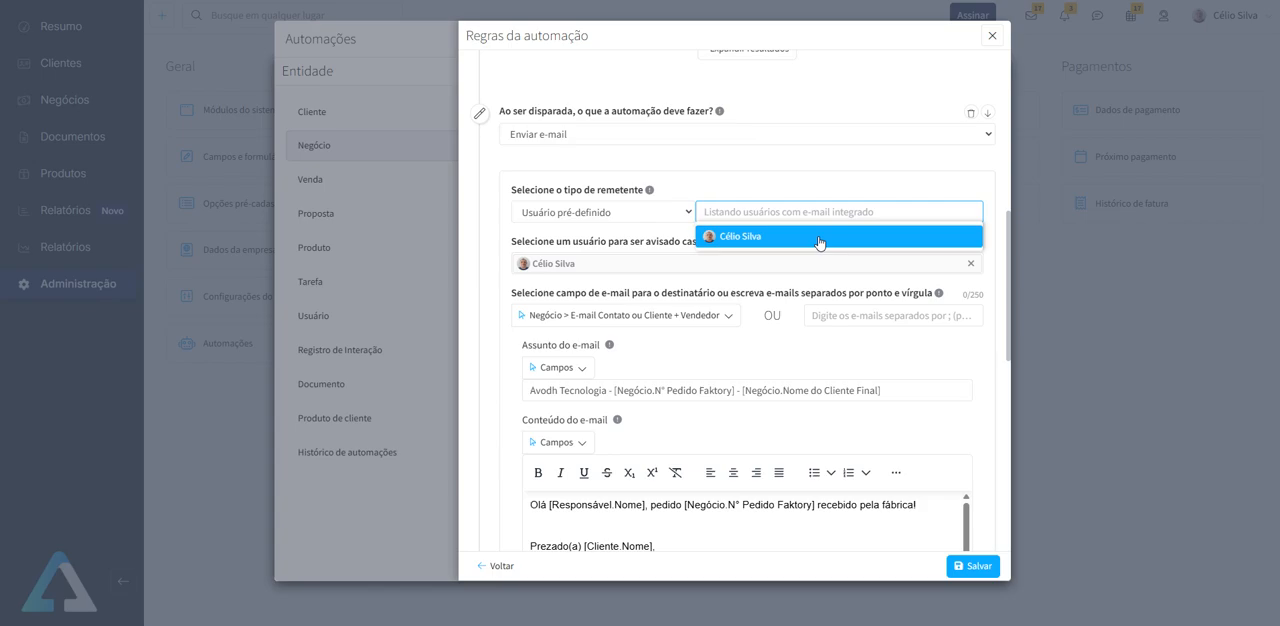
{"action": "left_click", "coordinate": [819, 238]}
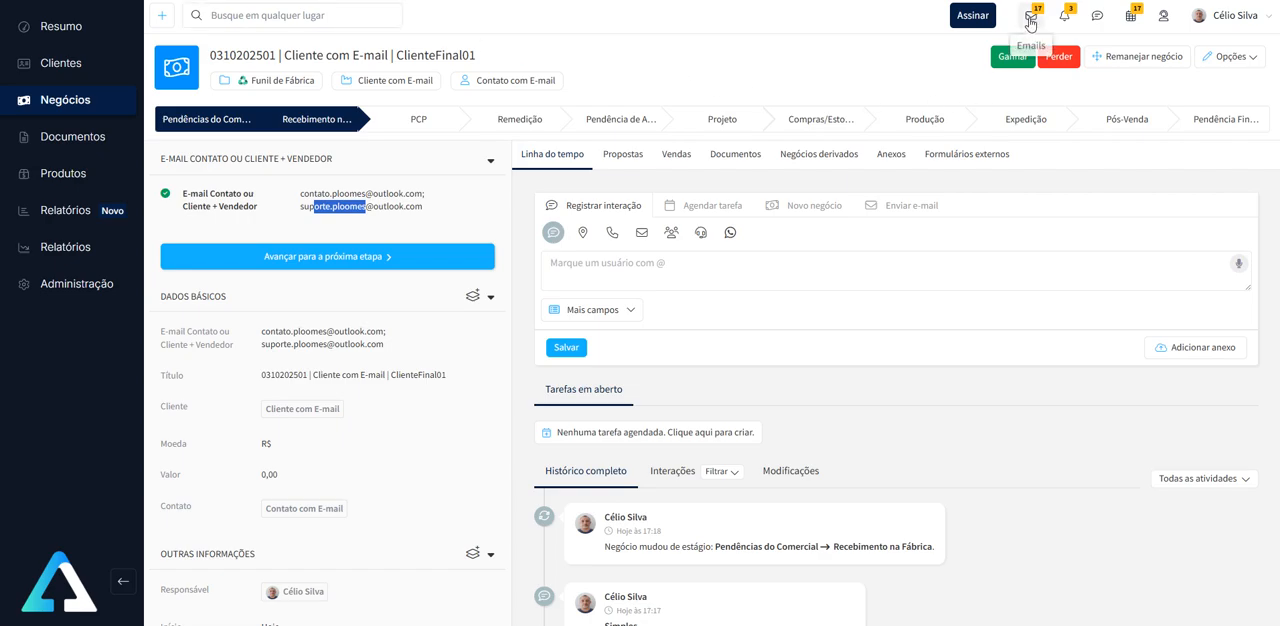
- Check the SMTP sending and IMAP receiving integrations in the e-mail settings, then close them
{"action": "left_click", "coordinate": [1030, 18]}
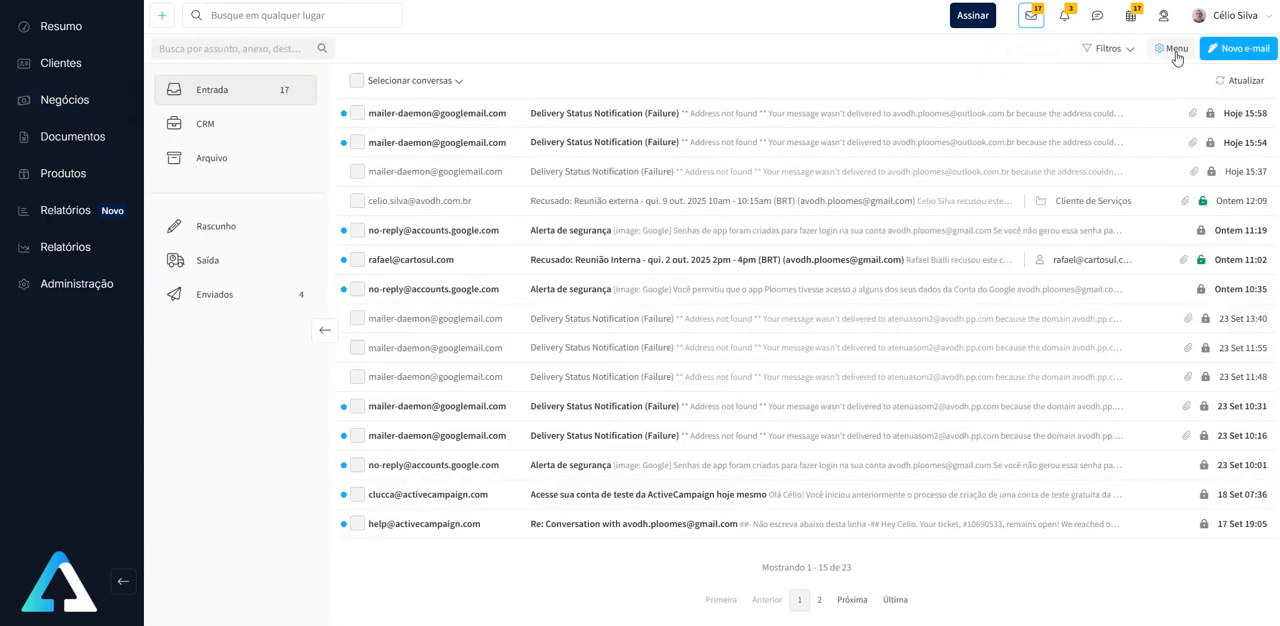
{"action": "left_click", "coordinate": [1175, 52]}
{"action": "left_click", "coordinate": [1177, 127]}
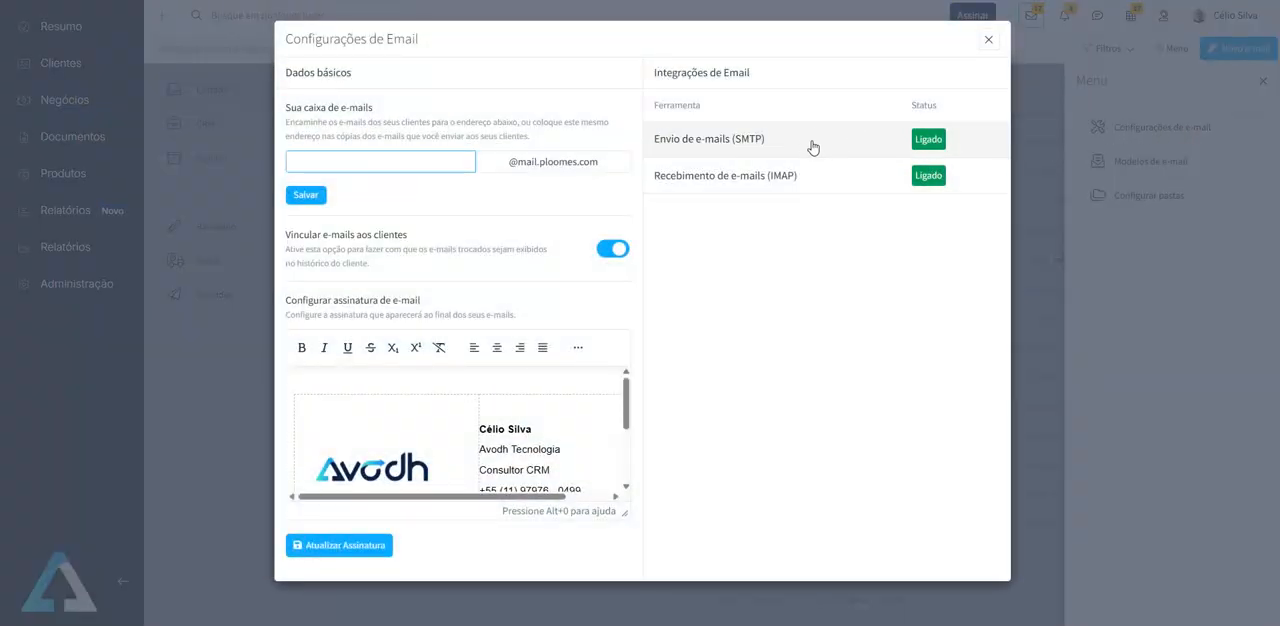
{"action": "left_click", "coordinate": [811, 143]}
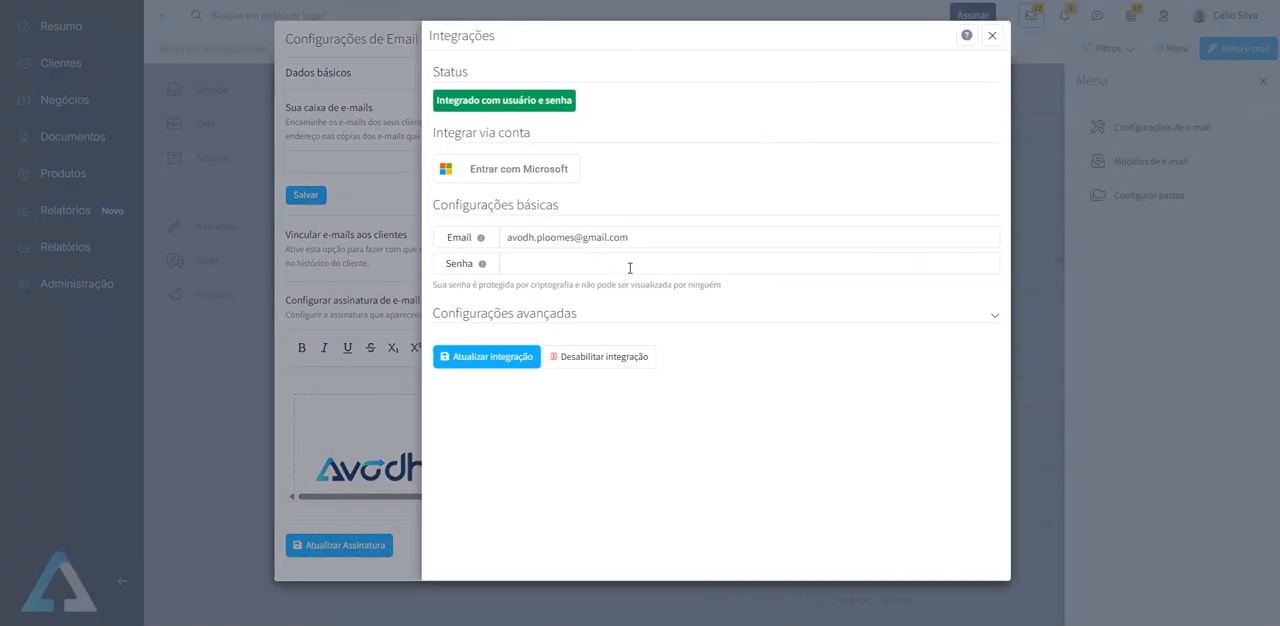
{"action": "left_click", "coordinate": [992, 36]}
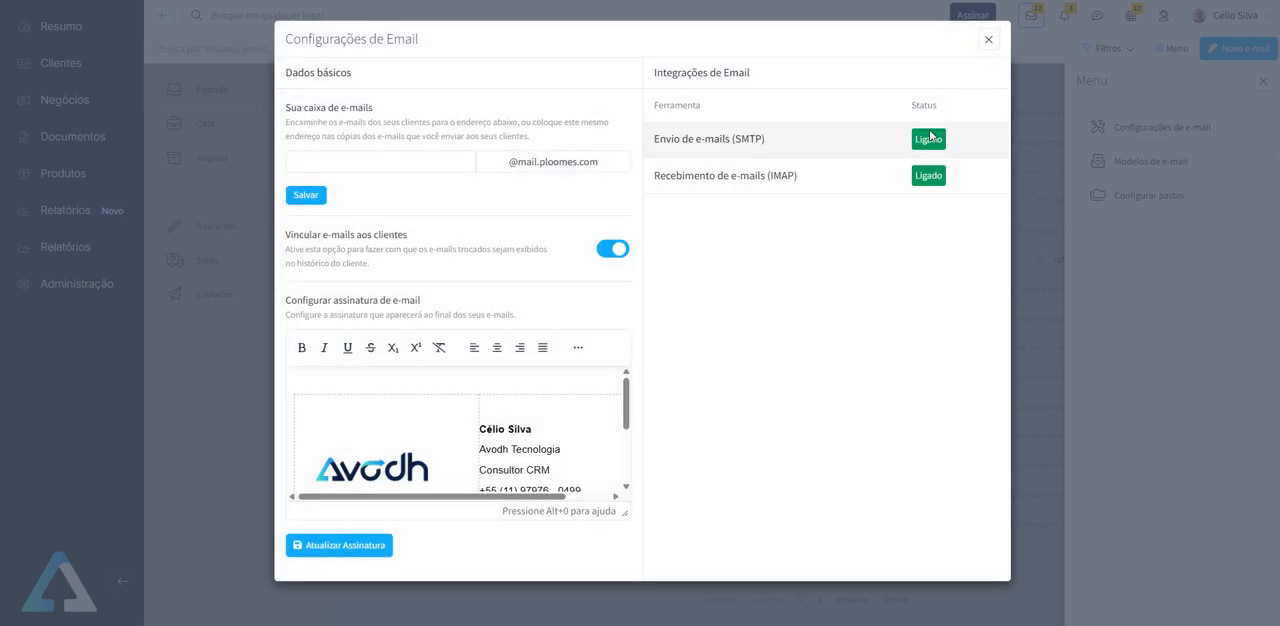
{"action": "left_click", "coordinate": [789, 178]}
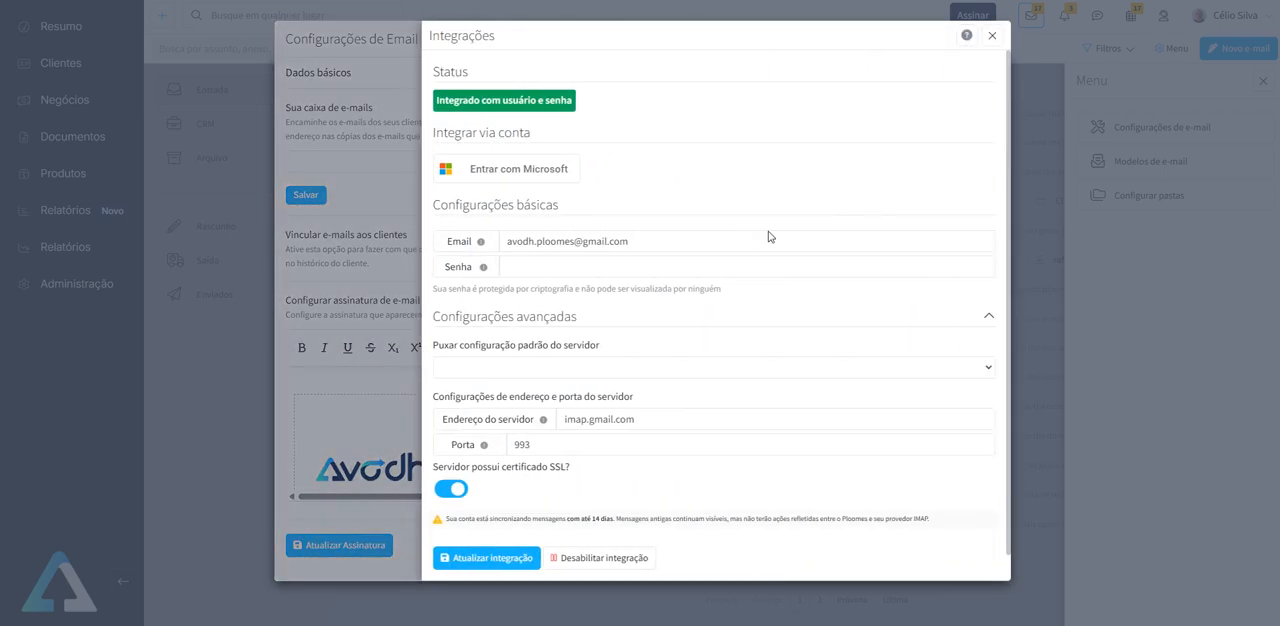
{"action": "left_click", "coordinate": [992, 36]}
{"action": "left_click", "coordinate": [990, 40]}
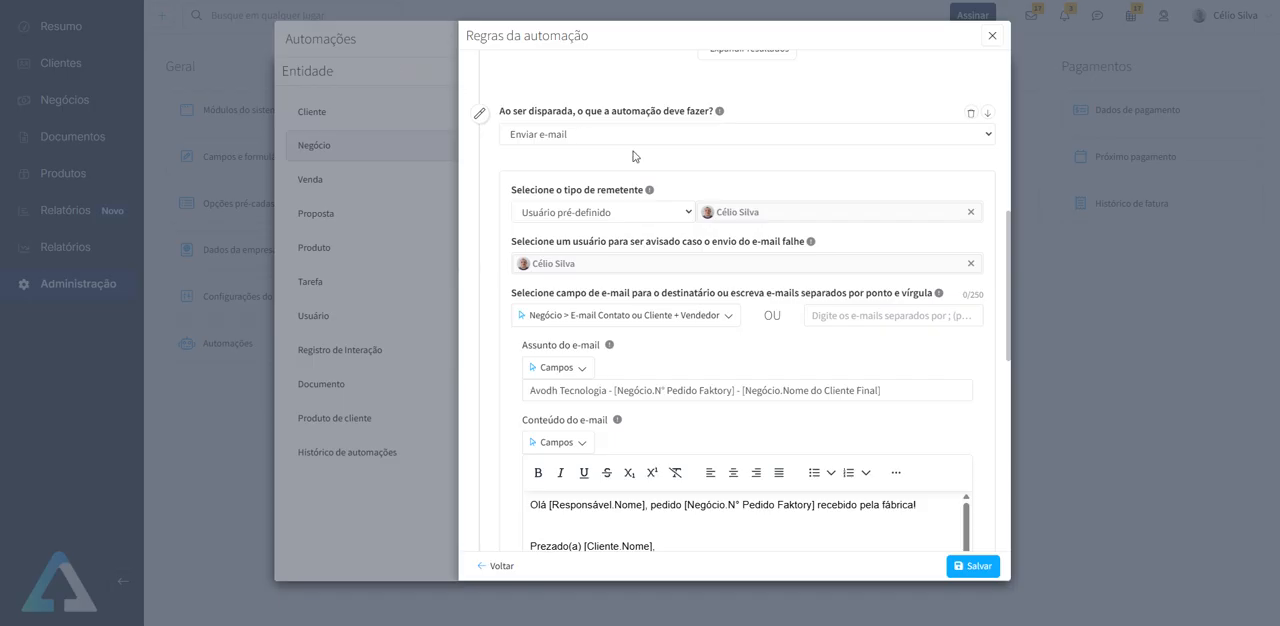
- Review the sender and recipient fields of the Enviar e-mail action, including the field for manually entered addresses
{"action": "left_click", "coordinate": [922, 208]}
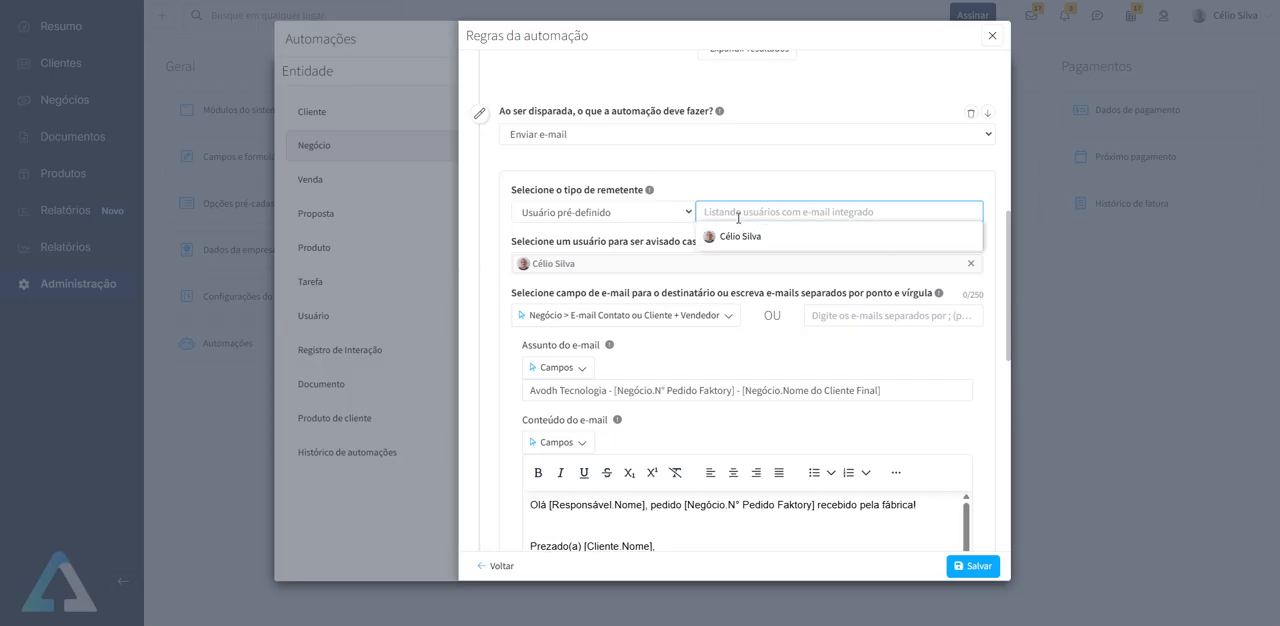
{"action": "left_click", "coordinate": [742, 233]}
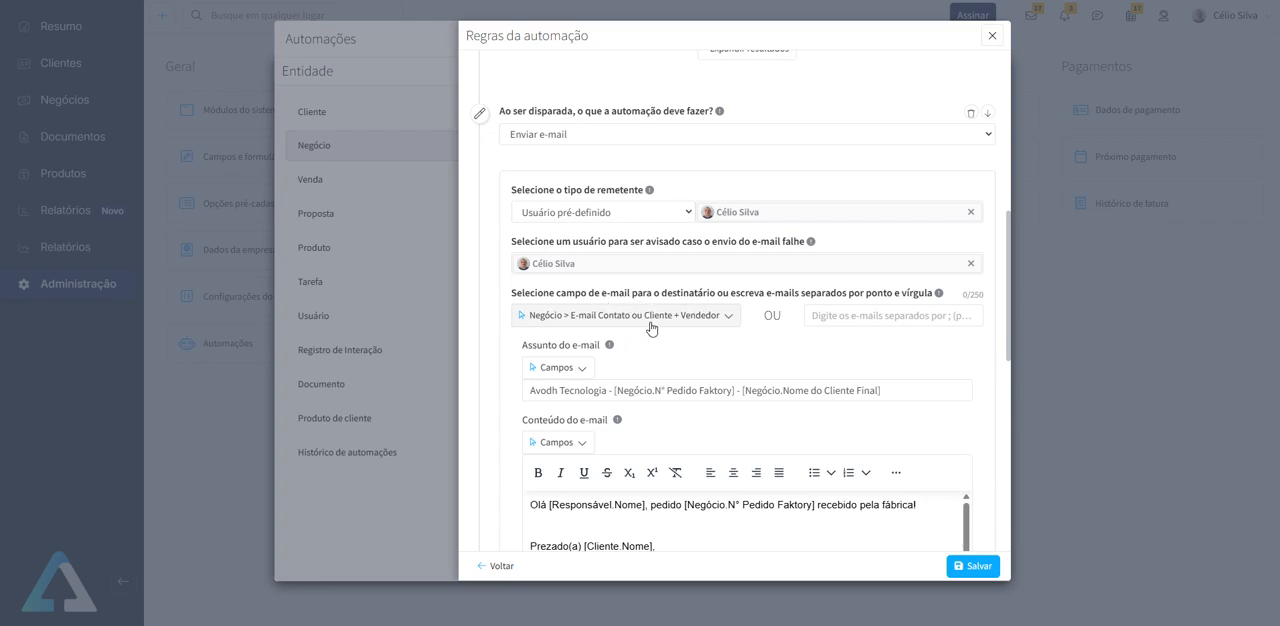
{"action": "left_click", "coordinate": [843, 316]}
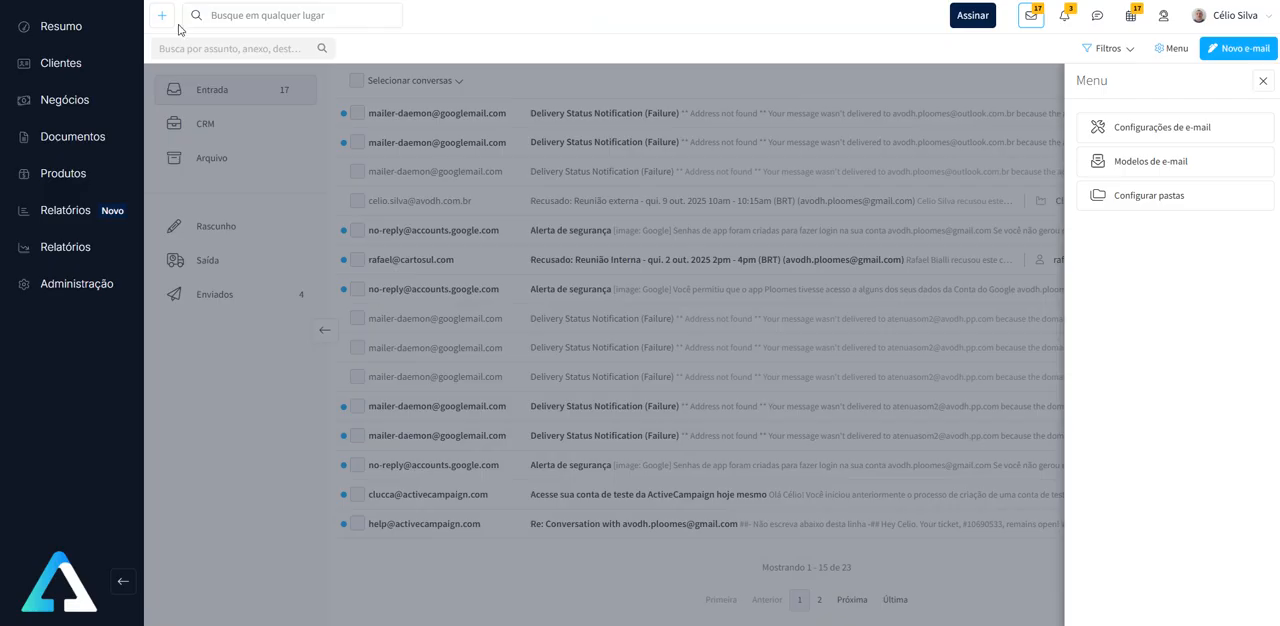
- Inspect the semicolon-separated addresses in the deal's E-mail Contato ou Cliente + Vendedor field, cancelling its edit box without changes
{"action": "left_click", "coordinate": [55, 103]}
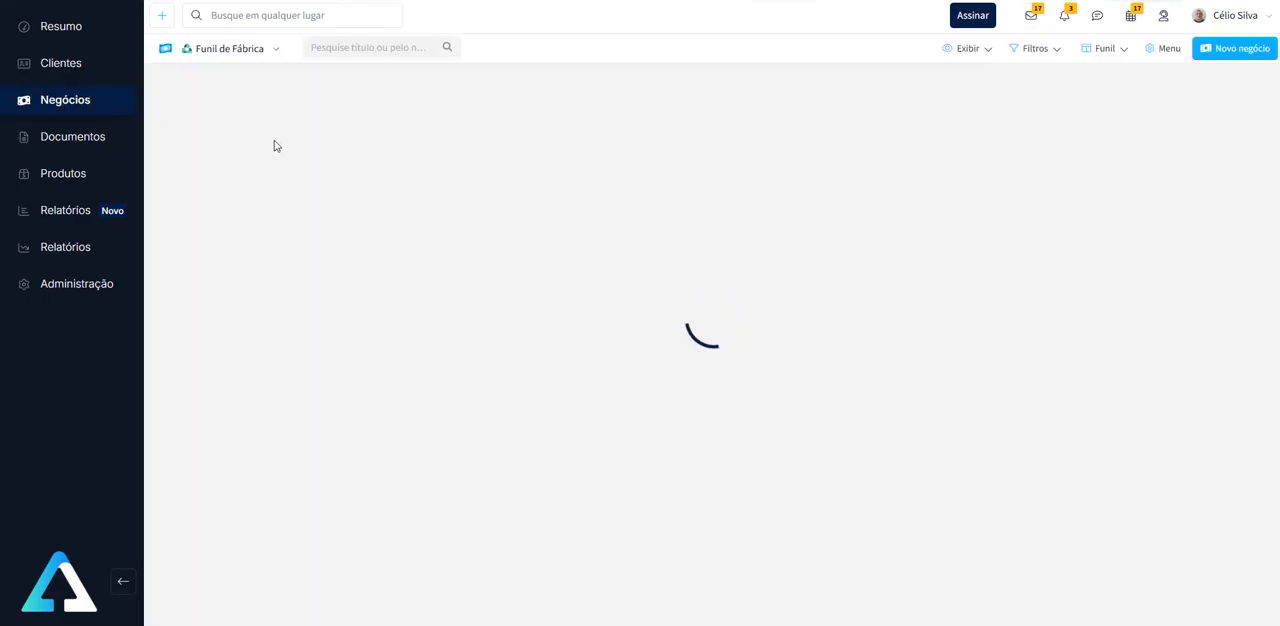
{"action": "left_click", "coordinate": [416, 150]}
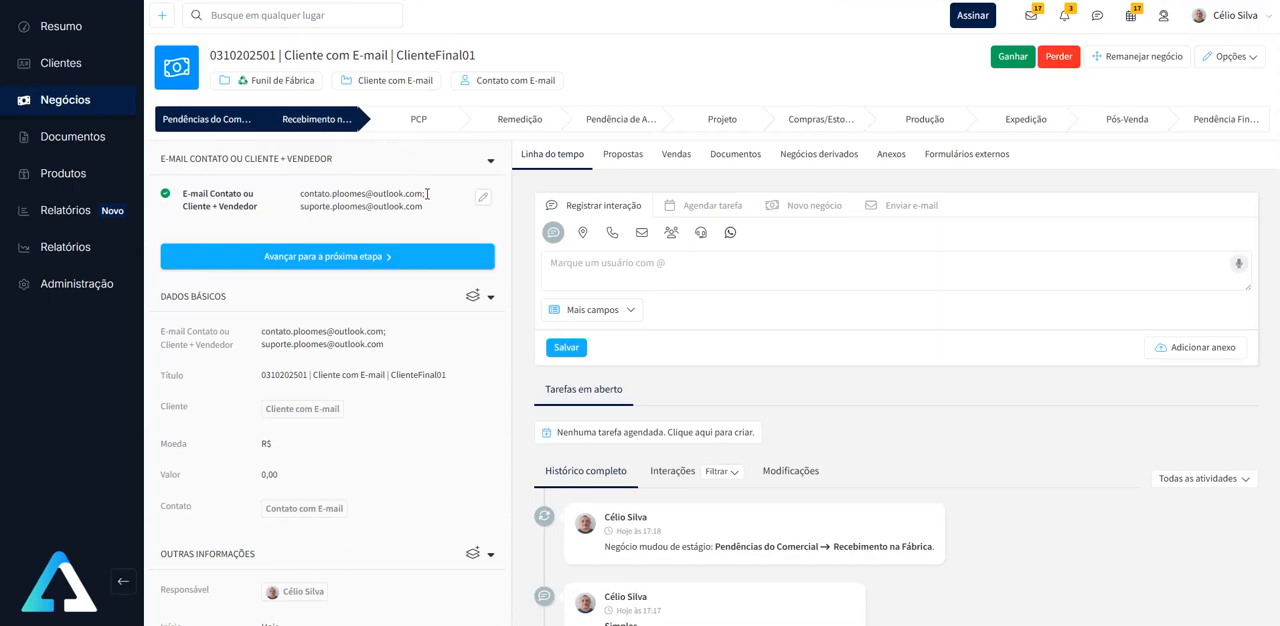
{"action": "left_click", "coordinate": [483, 197]}
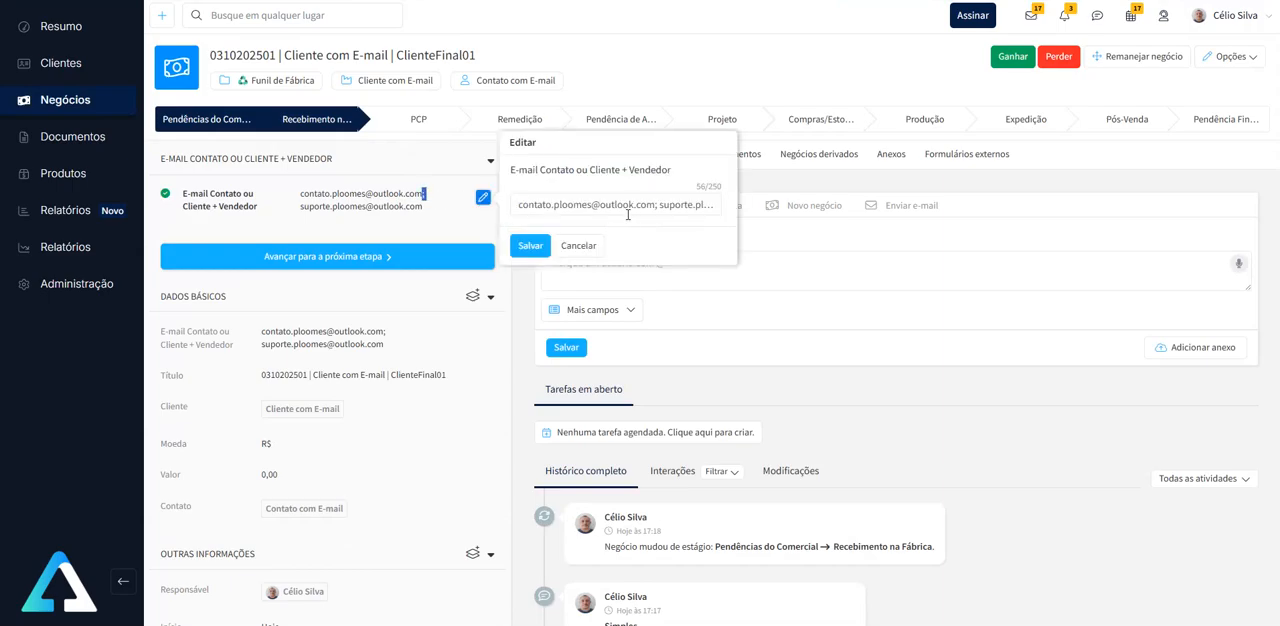
{"action": "left_click", "coordinate": [658, 207]}
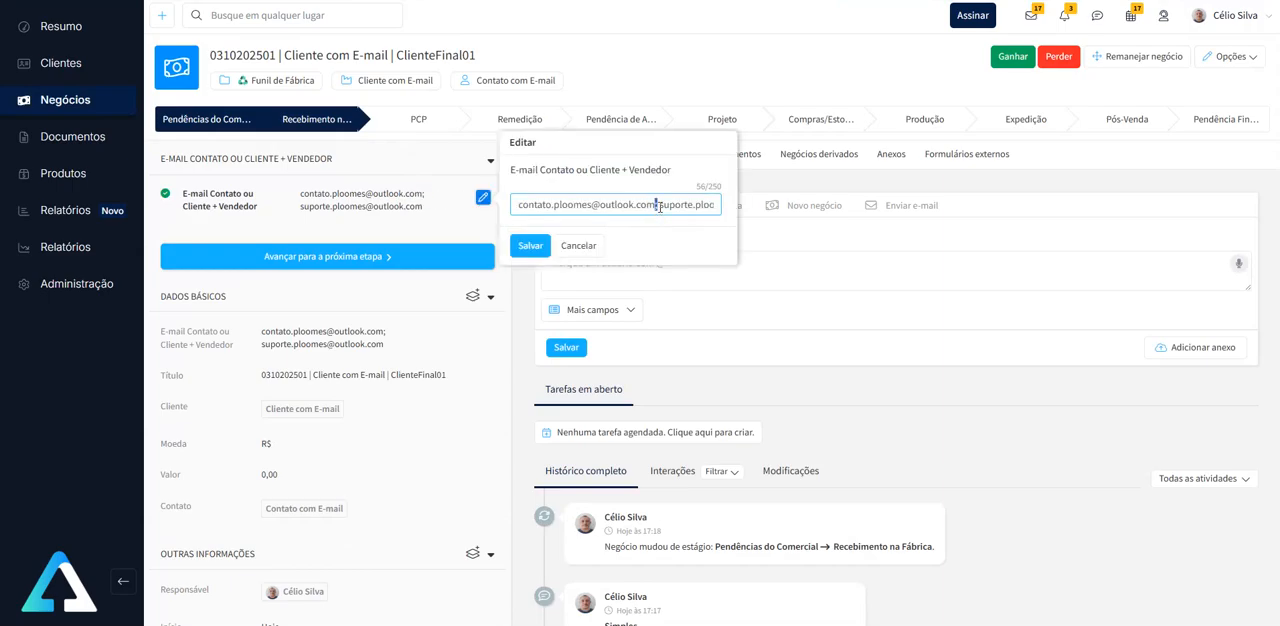
{"action": "left_click", "coordinate": [580, 246]}
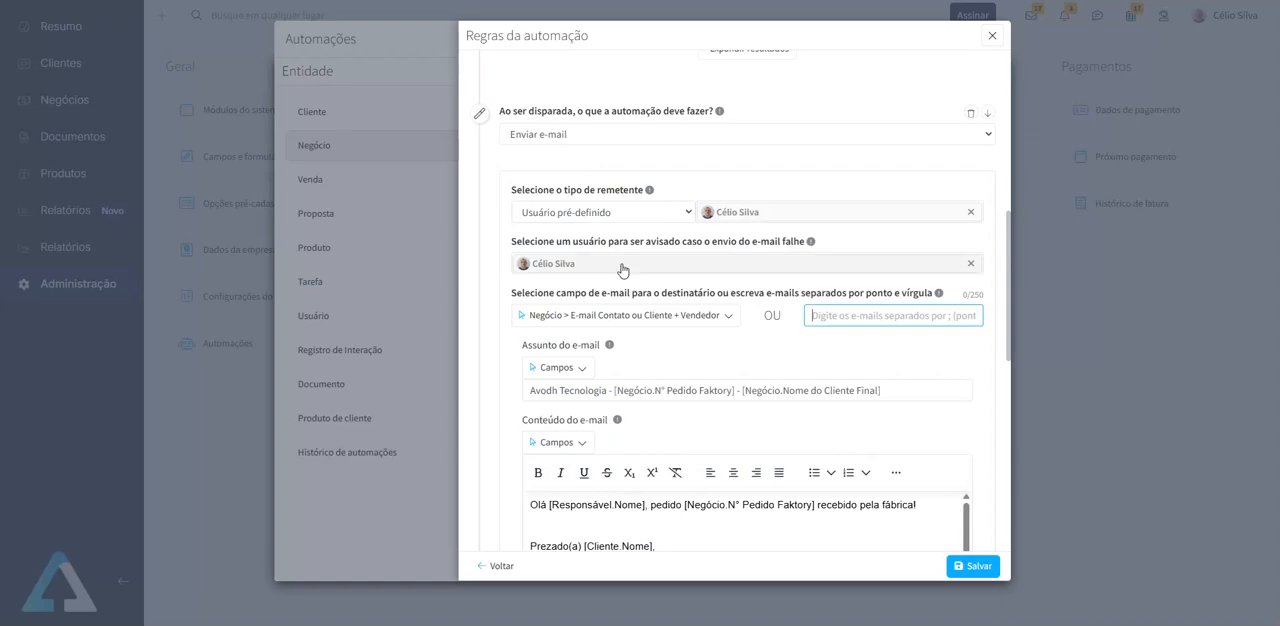
- Remove the field placeholders from the e-mail subject and reinsert the deal's N° Pedido Faktory field after "Avodh Tecnologia - "
{"action": "scroll", "coordinate": [760, 340], "scroll_direction": "down", "scroll_amount": 1}
{"action": "scroll", "coordinate": [760, 340], "scroll_direction": "down", "scroll_amount": 1}
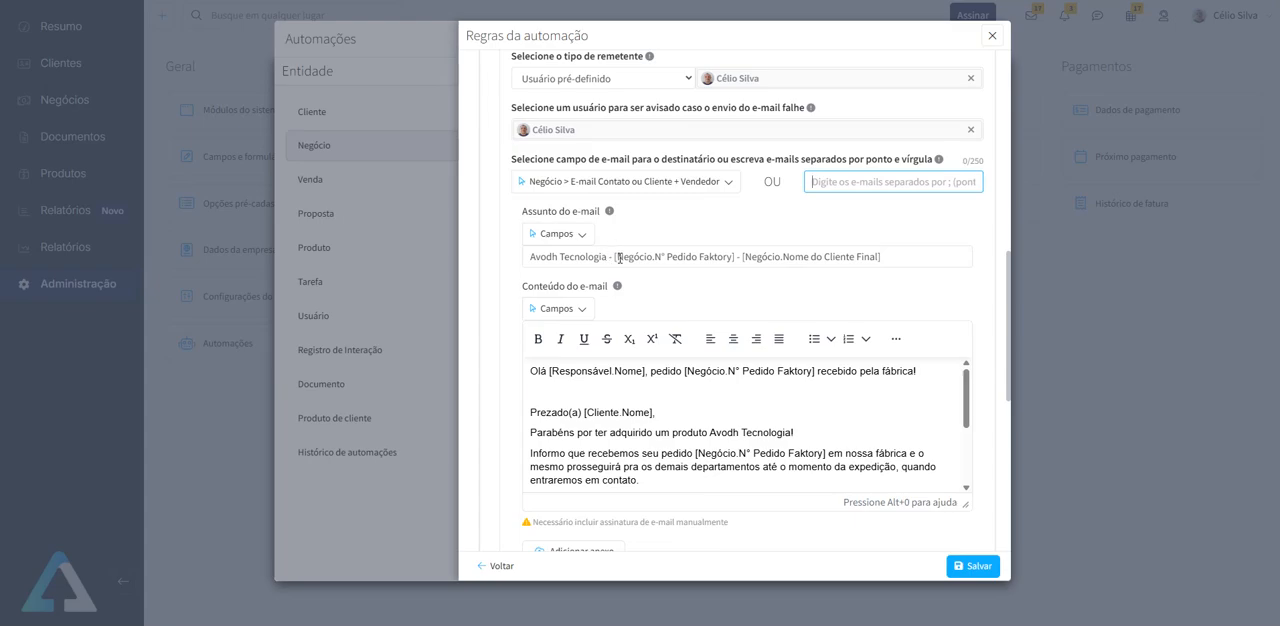
{"action": "left_click_drag", "start_coordinate": [614, 257], "coordinate": [734, 257]}
{"action": "left_click", "coordinate": [639, 257]}
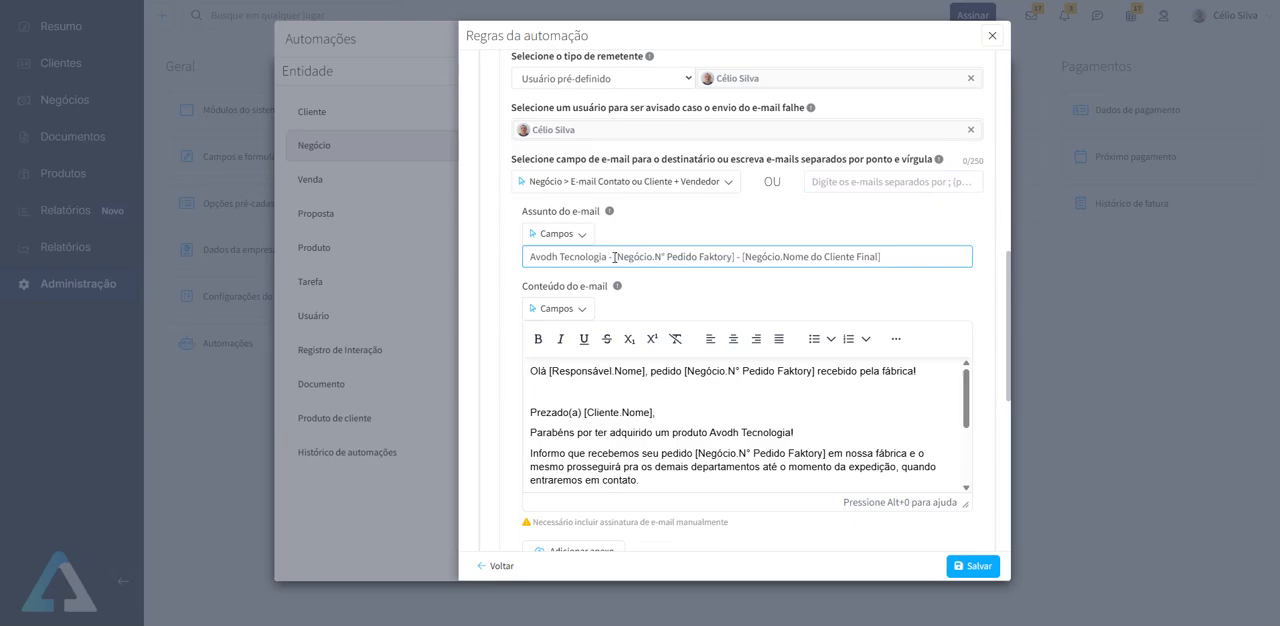
{"action": "left_click_drag", "start_coordinate": [614, 257], "coordinate": [892, 257]}
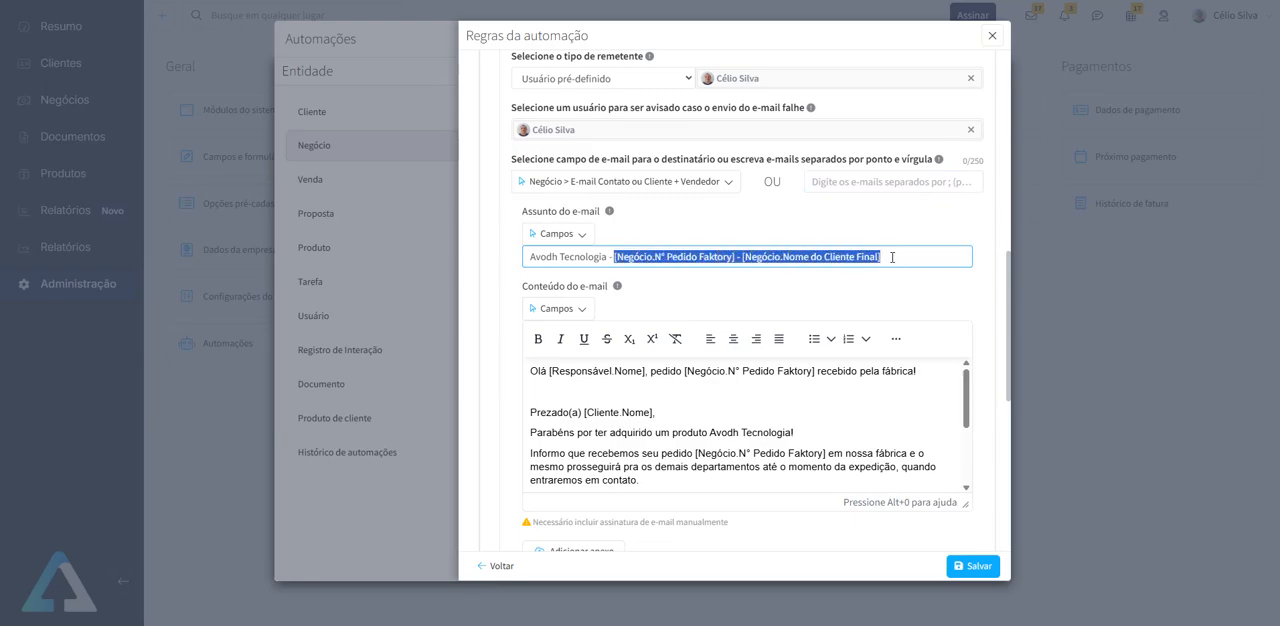
{"action": "key", "text": "BackSpace"}
{"action": "left_click", "coordinate": [560, 233]}
{"action": "left_click", "coordinate": [597, 295]}
{"action": "type", "text": "pedido"}
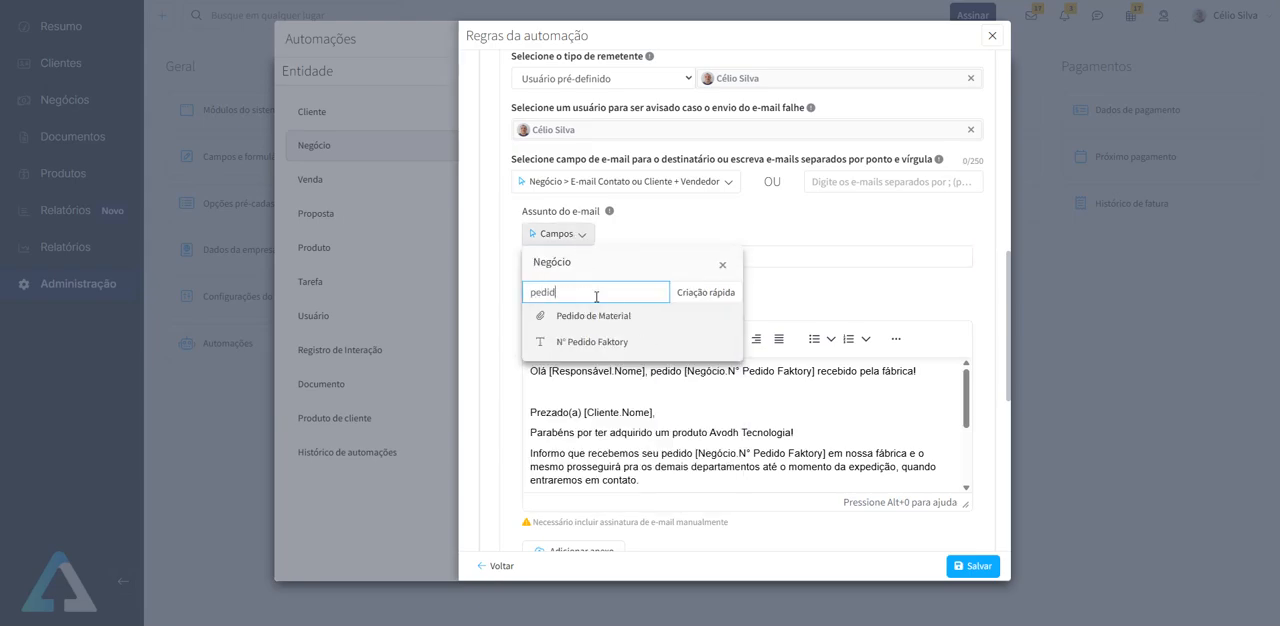
{"action": "left_click", "coordinate": [610, 341]}
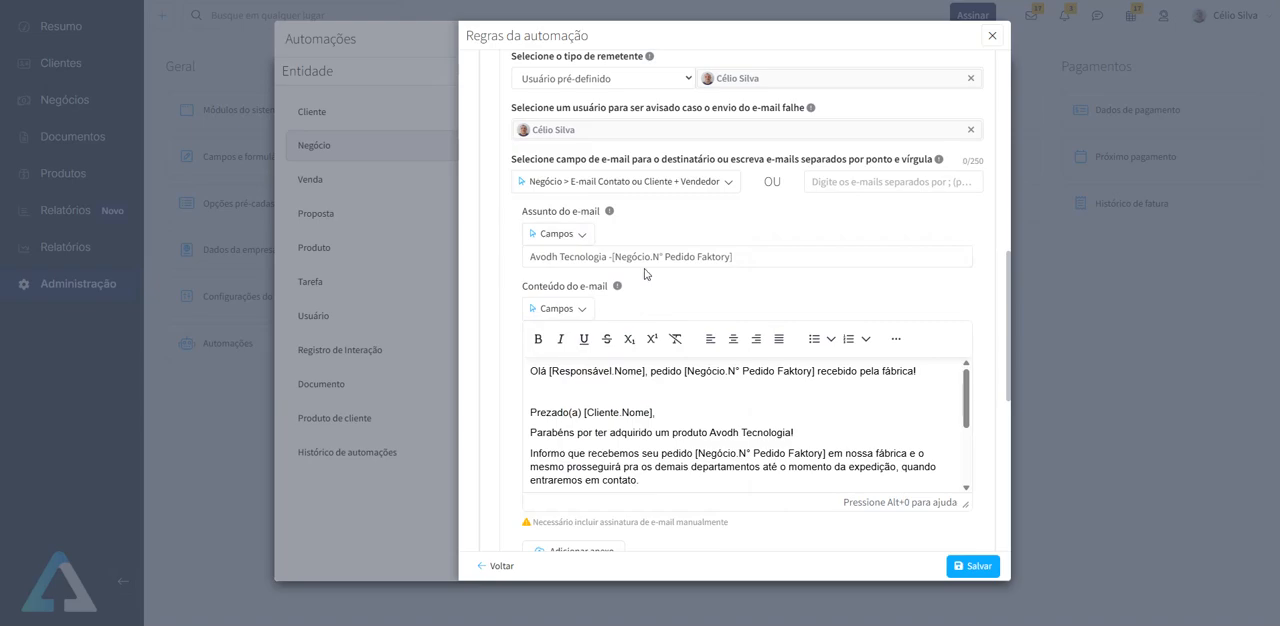
{"action": "left_click", "coordinate": [616, 258]}
{"action": "left_click", "coordinate": [757, 259]}
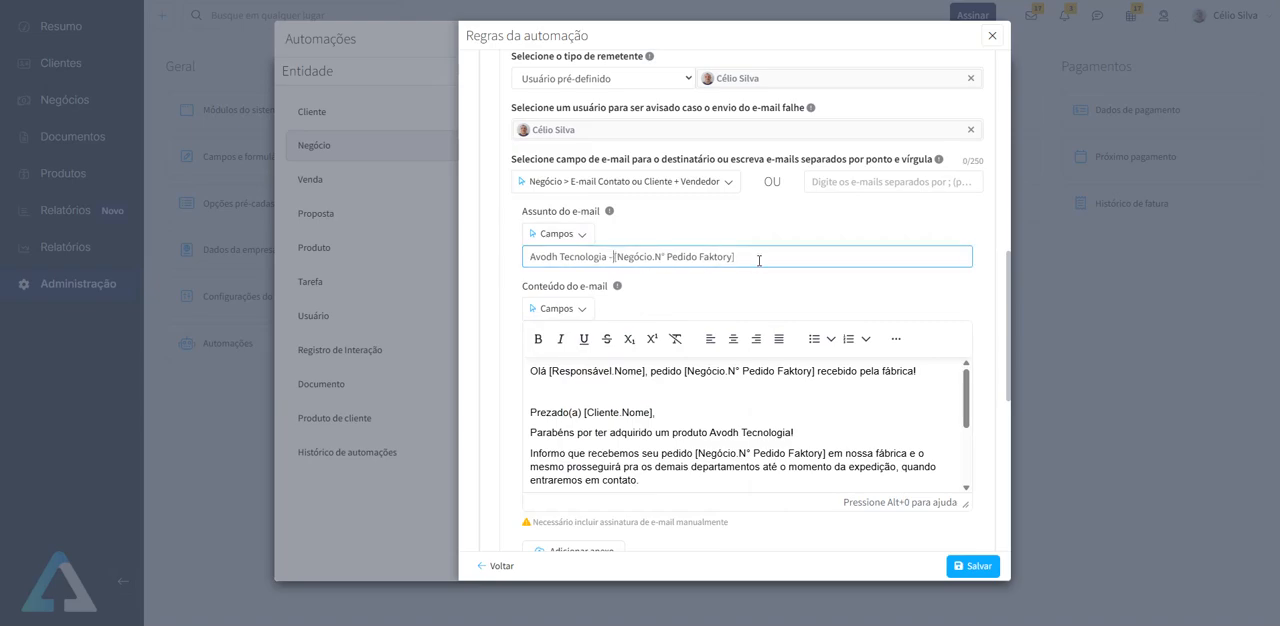
- Append a hyphen and the deal's Nome do Cliente Final field to the e-mail subject
{"action": "type", "text": "-"}
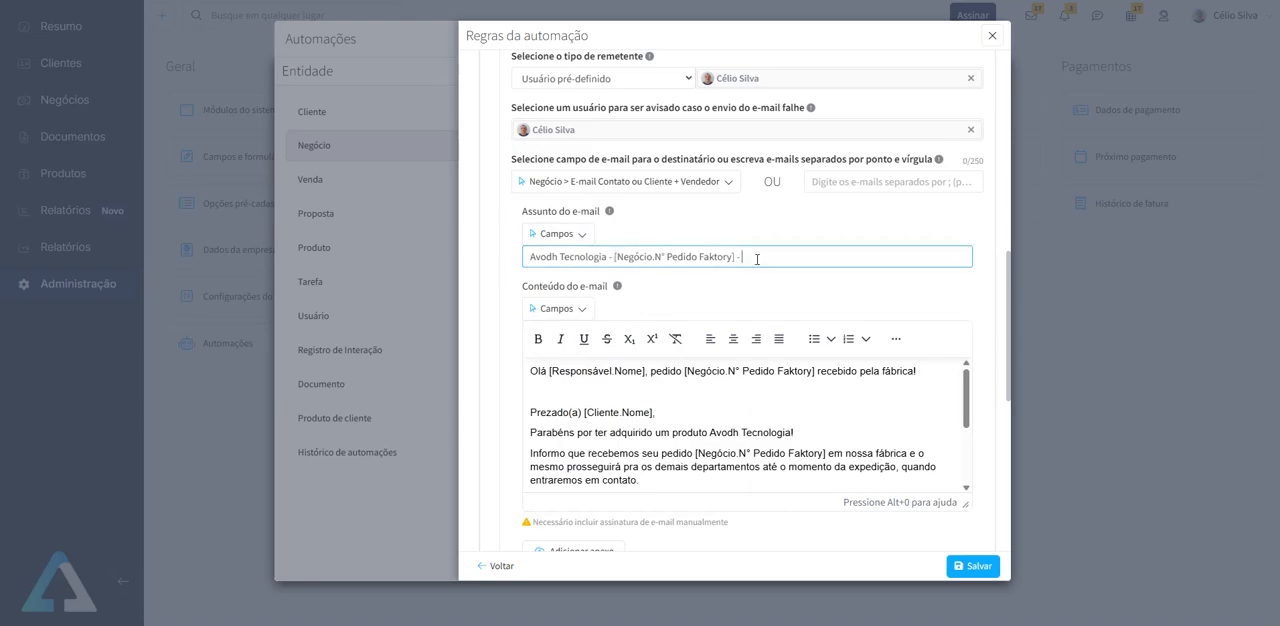
{"action": "left_click", "coordinate": [582, 234]}
{"action": "double_click", "coordinate": [581, 292]}
{"action": "type", "text": "cliente"}
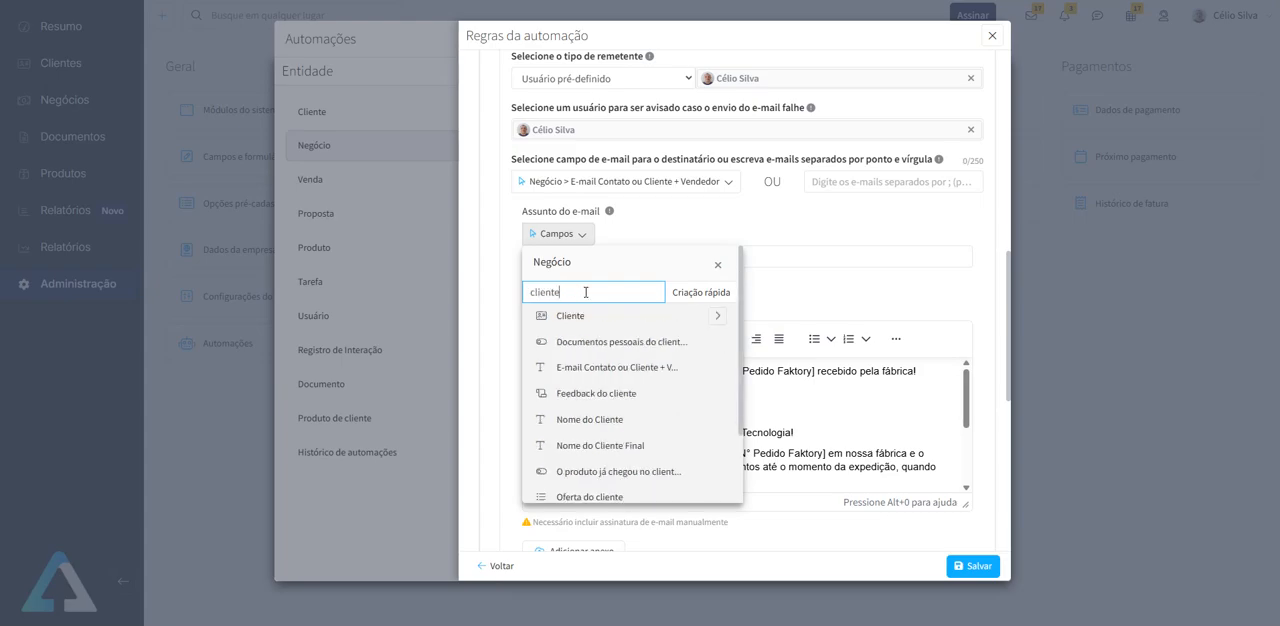
{"action": "type", "text": " fi"}
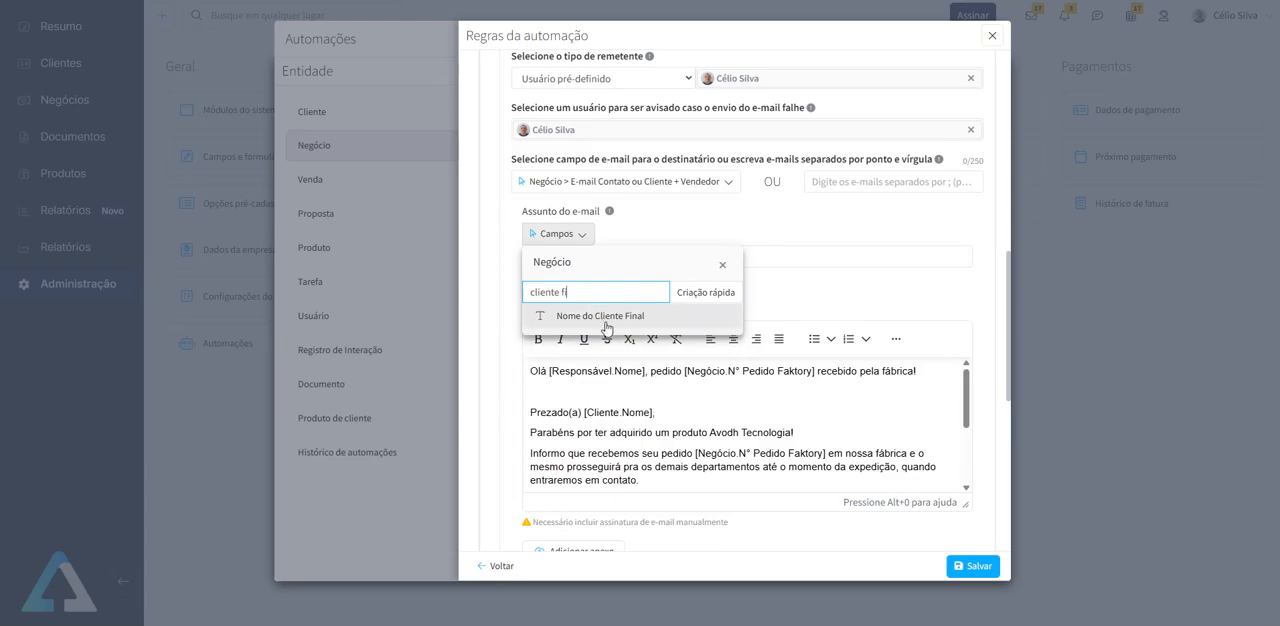
{"action": "left_click", "coordinate": [590, 316]}
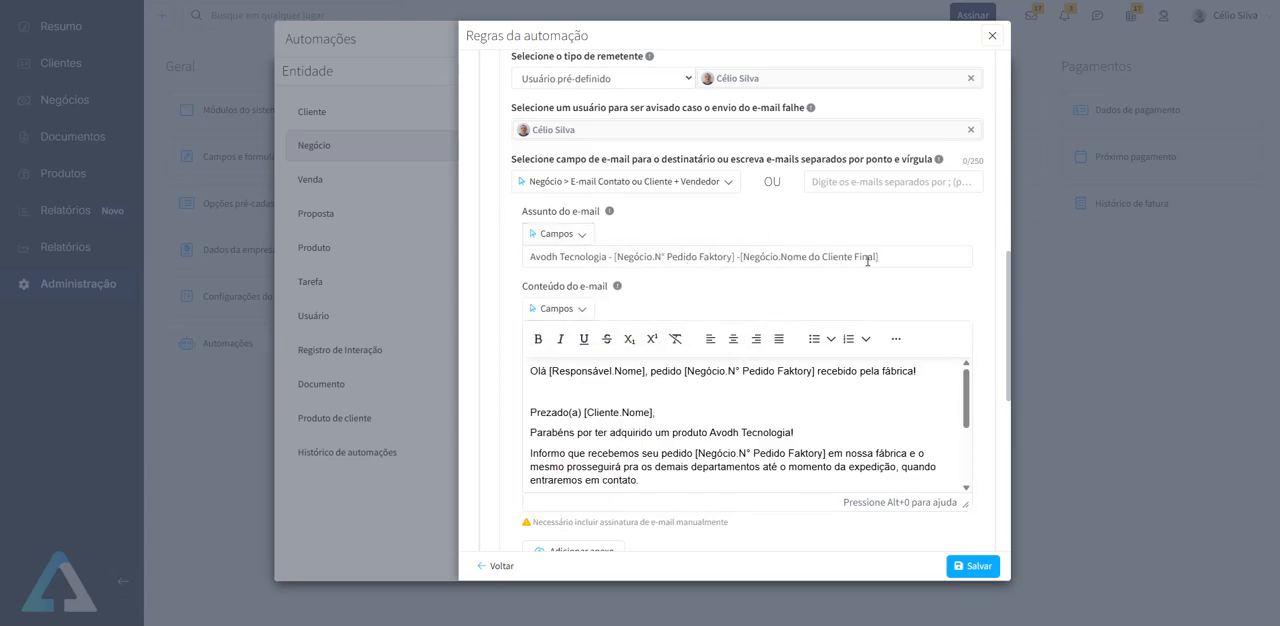
- Look up the Nome field under Responsável for the e-mail content, then close the field list without inserting anything
{"action": "scroll", "coordinate": [756, 290], "scroll_direction": "down", "scroll_amount": 1}
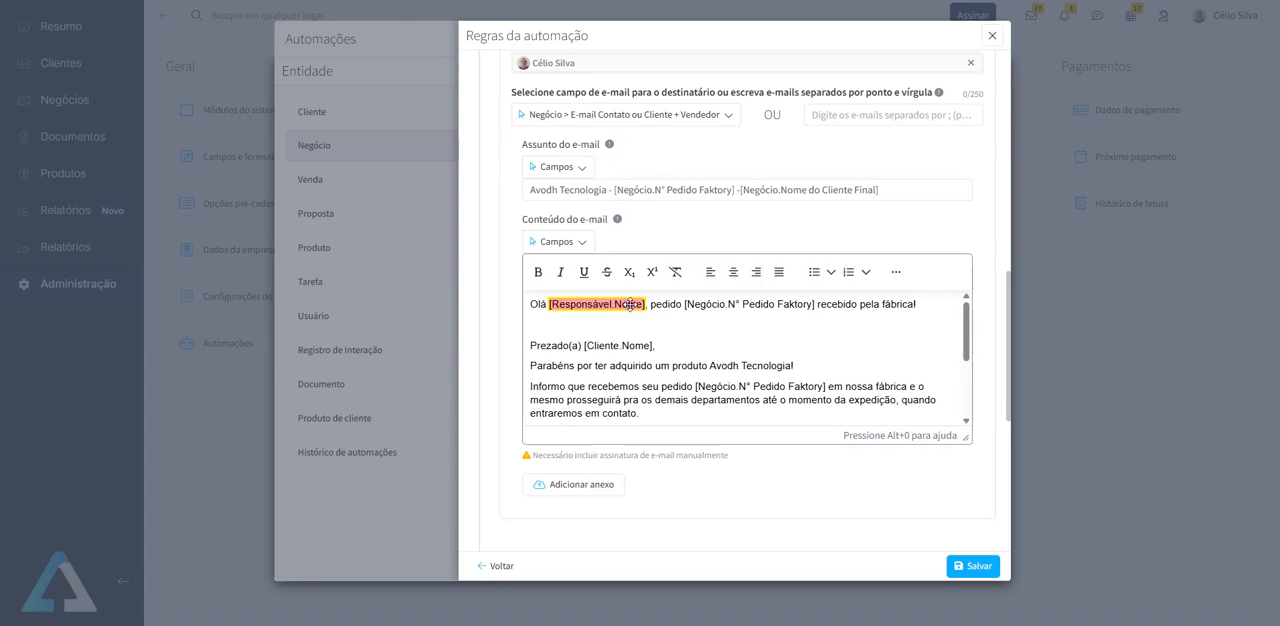
{"action": "left_click", "coordinate": [584, 244]}
{"action": "left_click", "coordinate": [592, 298]}
{"action": "type", "text": "resp"}
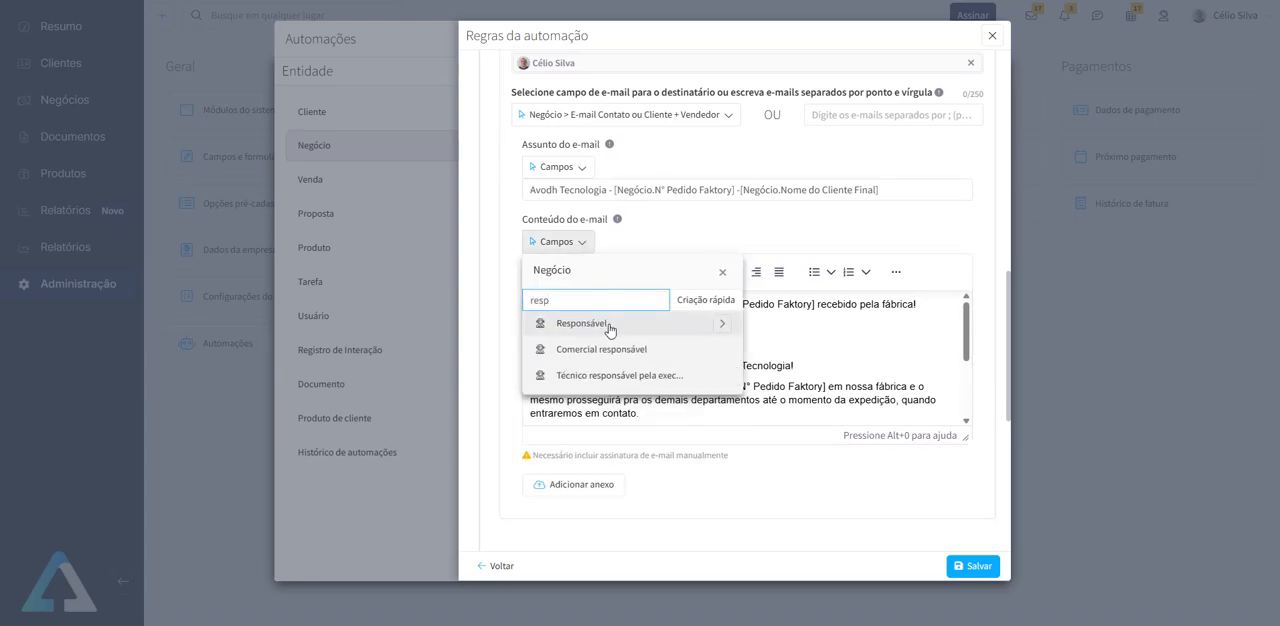
{"action": "left_click", "coordinate": [721, 326]}
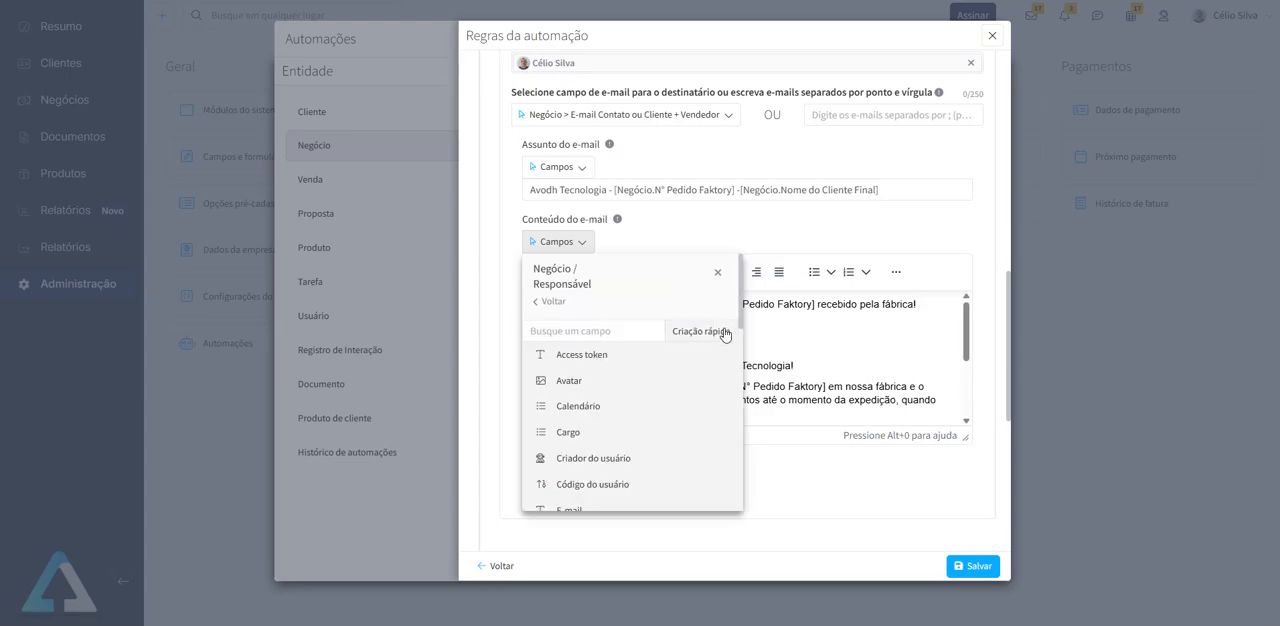
{"action": "left_click", "coordinate": [611, 331]}
{"action": "type", "text": "nome"}
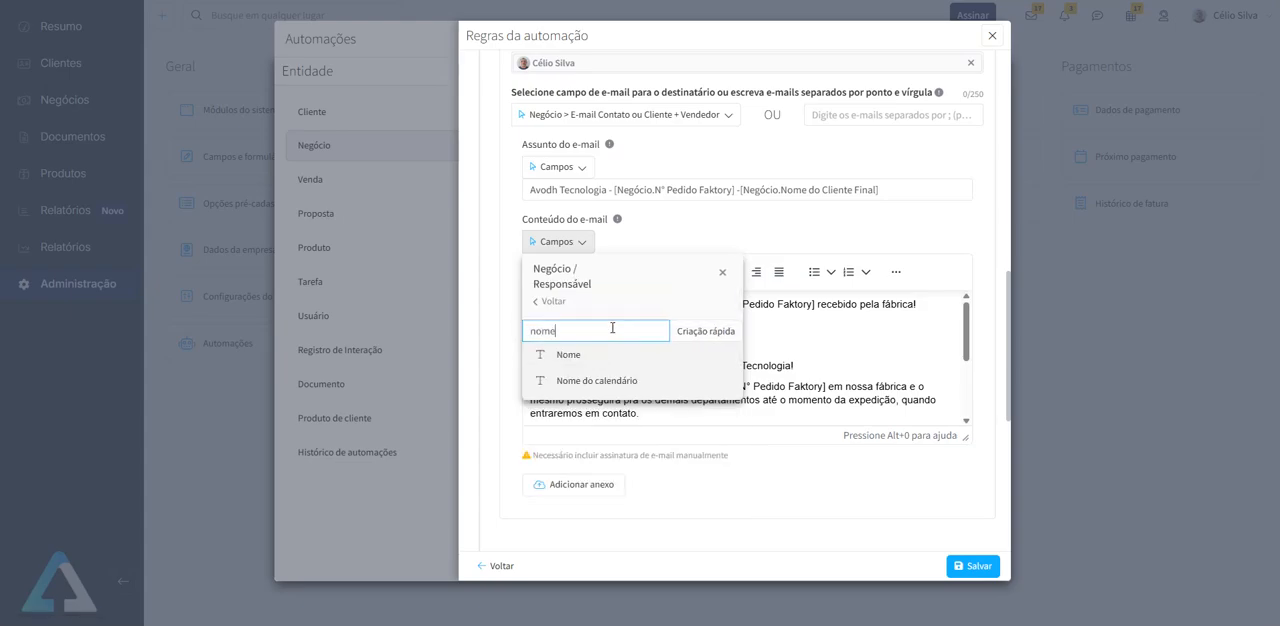
{"action": "left_click", "coordinate": [721, 273]}
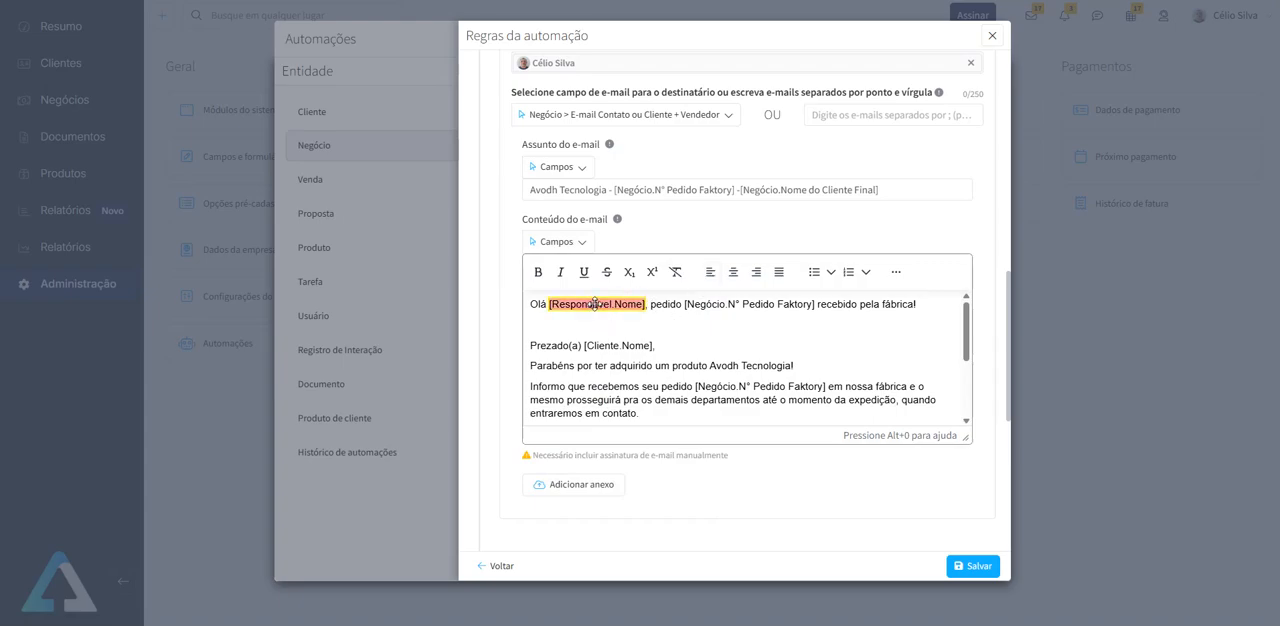
- Paste a copy of "Olá [Responsável.Nome], pedido" into the blank line below the greeting, then remove it and restore the blank line
{"action": "left_click", "coordinate": [656, 304]}
{"action": "double_click", "coordinate": [664, 304]}
{"action": "left_click", "coordinate": [672, 304]}
{"action": "left_click_drag", "start_coordinate": [682, 304], "coordinate": [506, 296]}
{"action": "key", "text": "ctrl+c"}
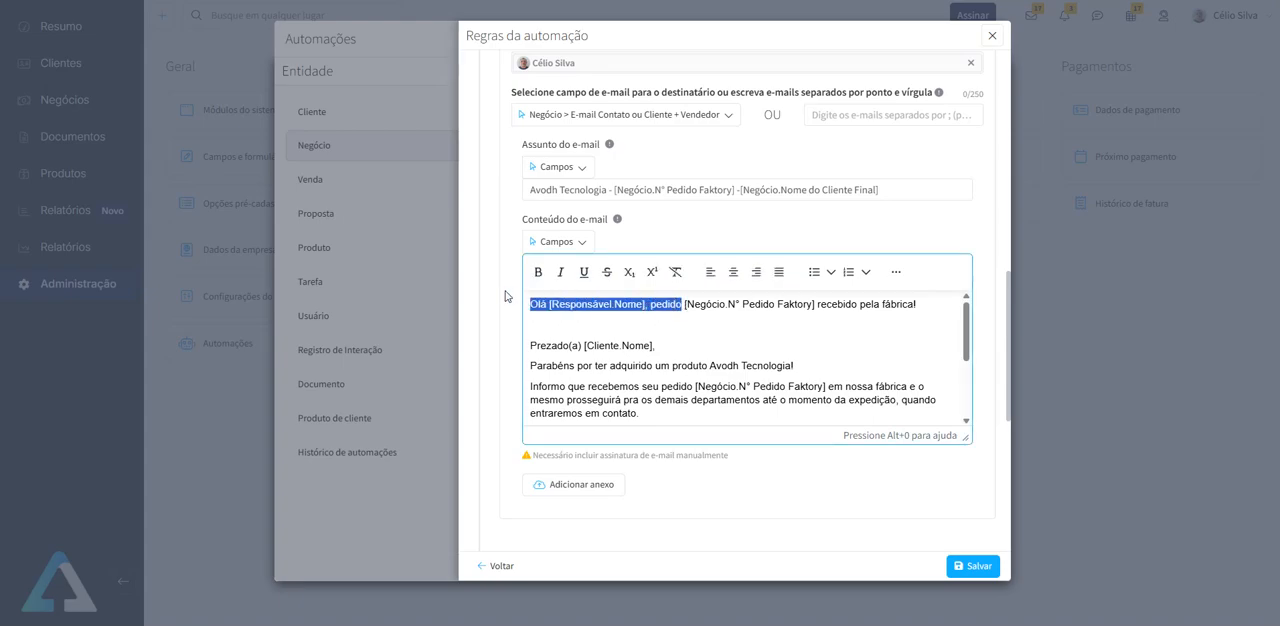
{"action": "left_click", "coordinate": [791, 325]}
{"action": "key", "text": "ctrl+v"}
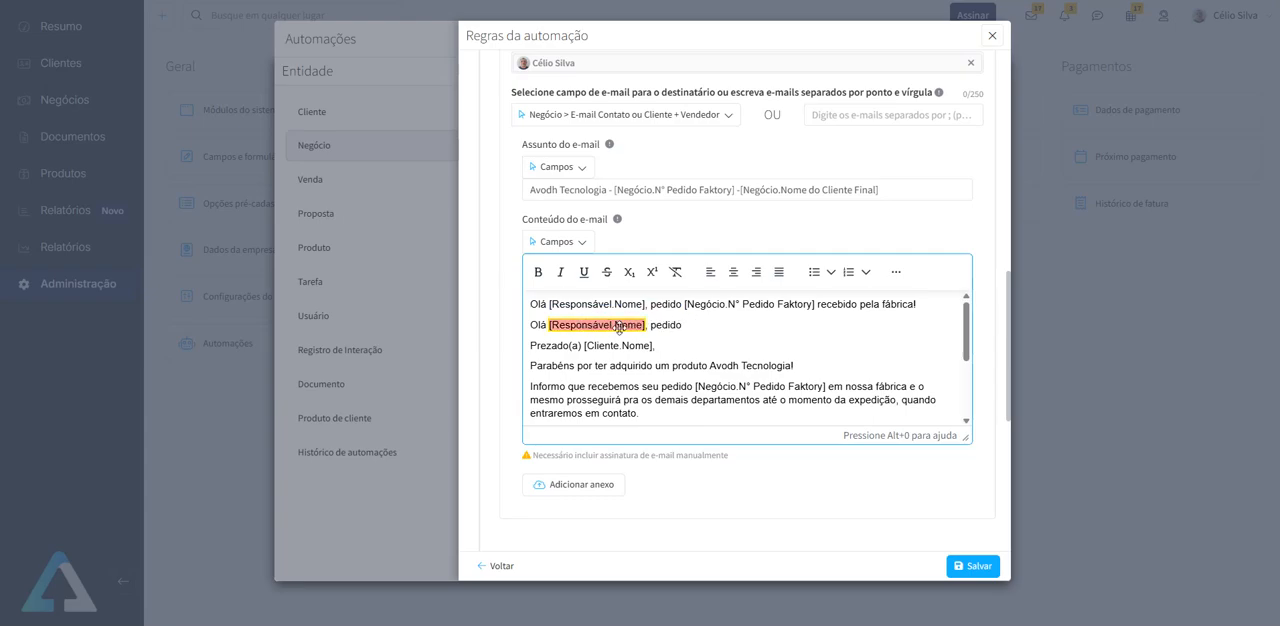
{"action": "left_click_drag", "start_coordinate": [683, 325], "coordinate": [493, 325]}
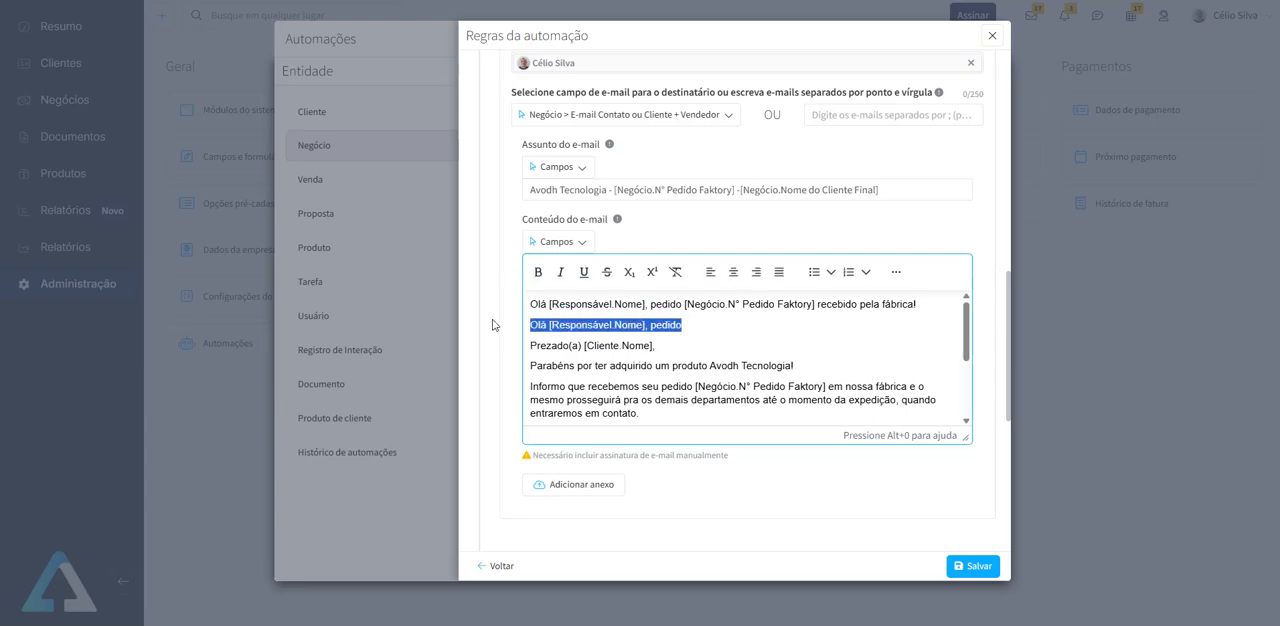
{"action": "key", "text": "BackSpace"}
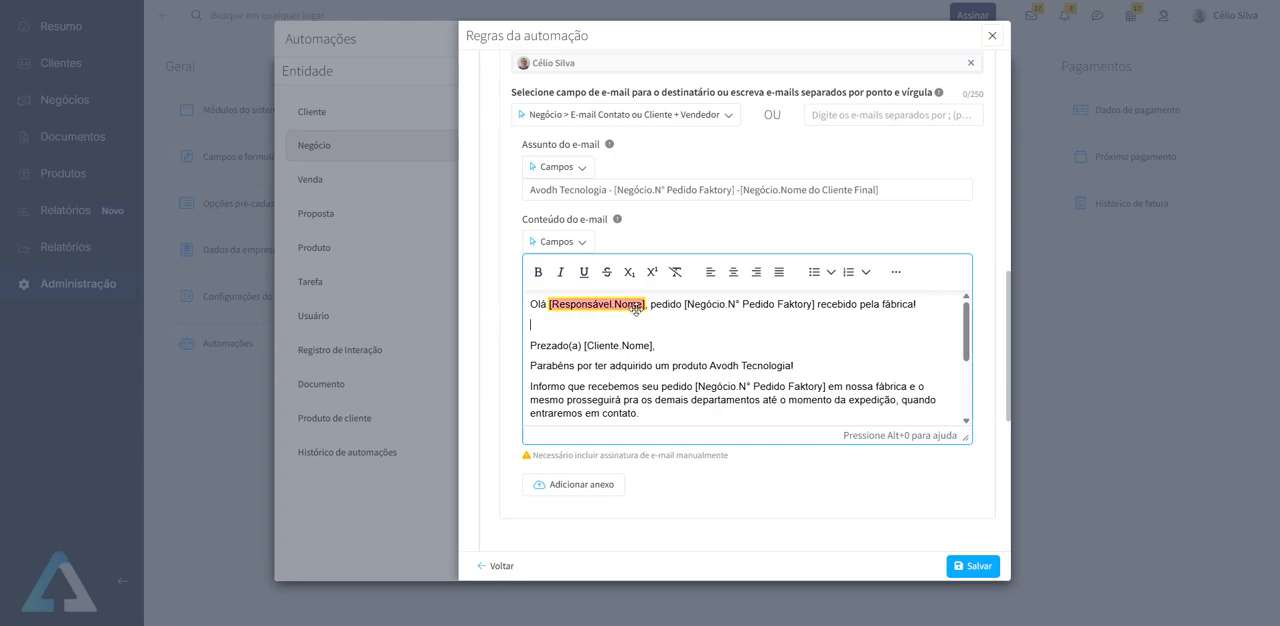
{"action": "key", "text": "BackSpace"}
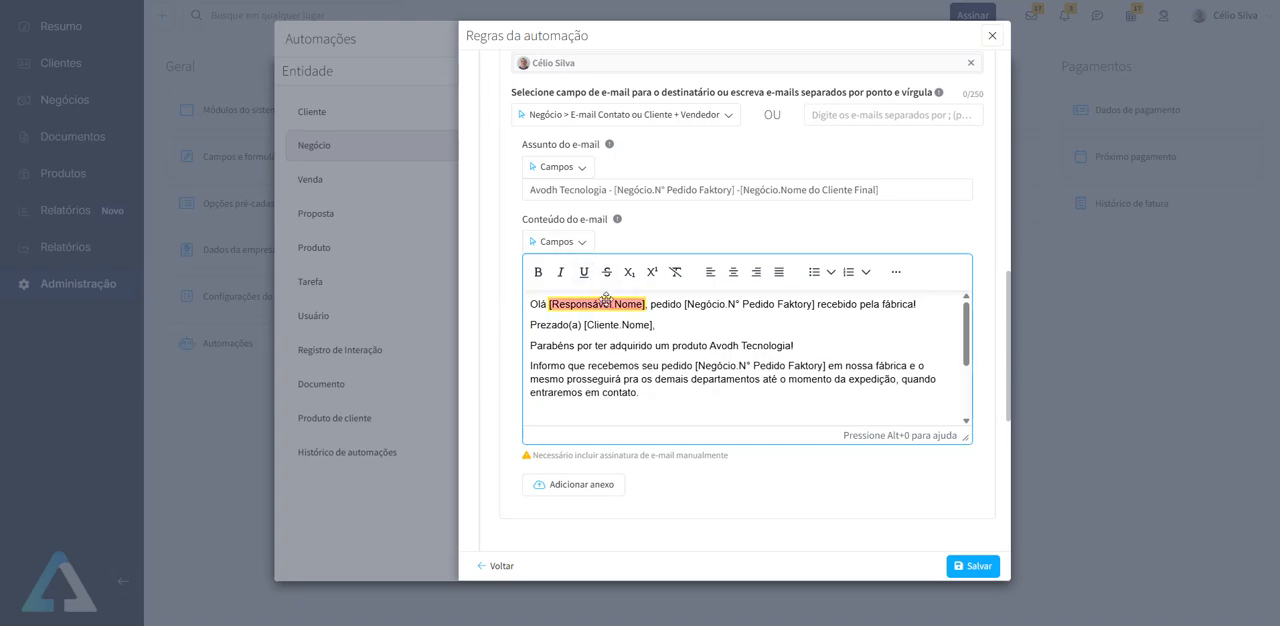
{"action": "key", "text": "Return"}
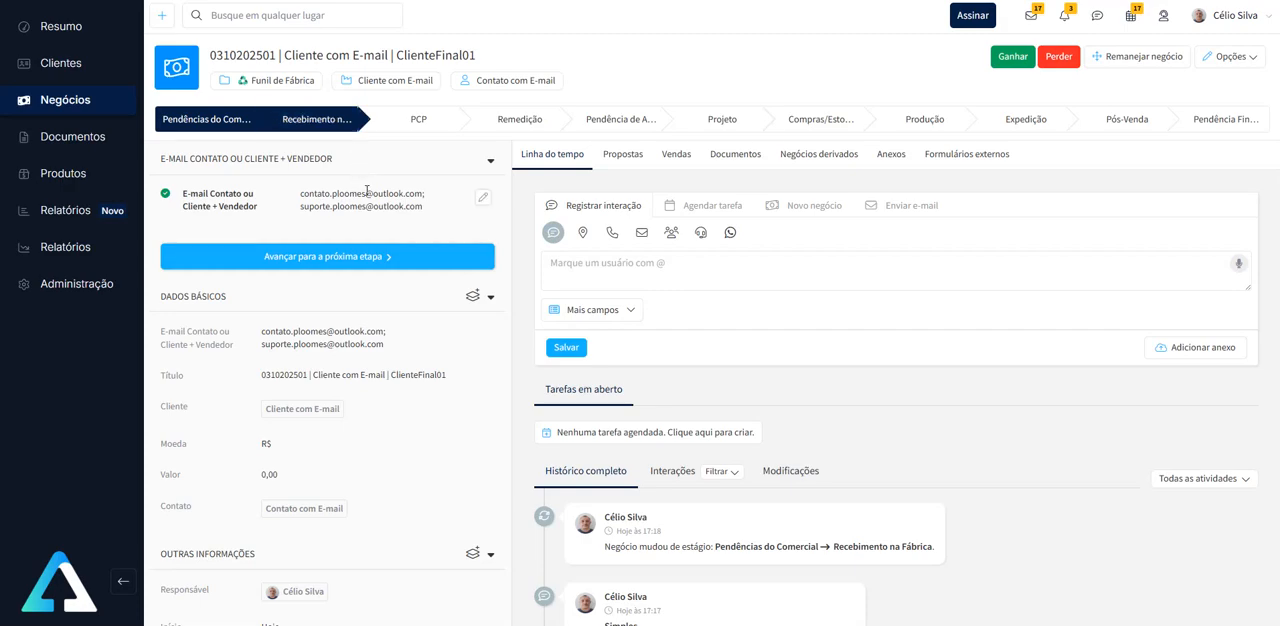
- Read the e-mail body through to its closing, checking it against the deal's order number and recipient addresses
{"action": "double_click", "coordinate": [243, 55]}
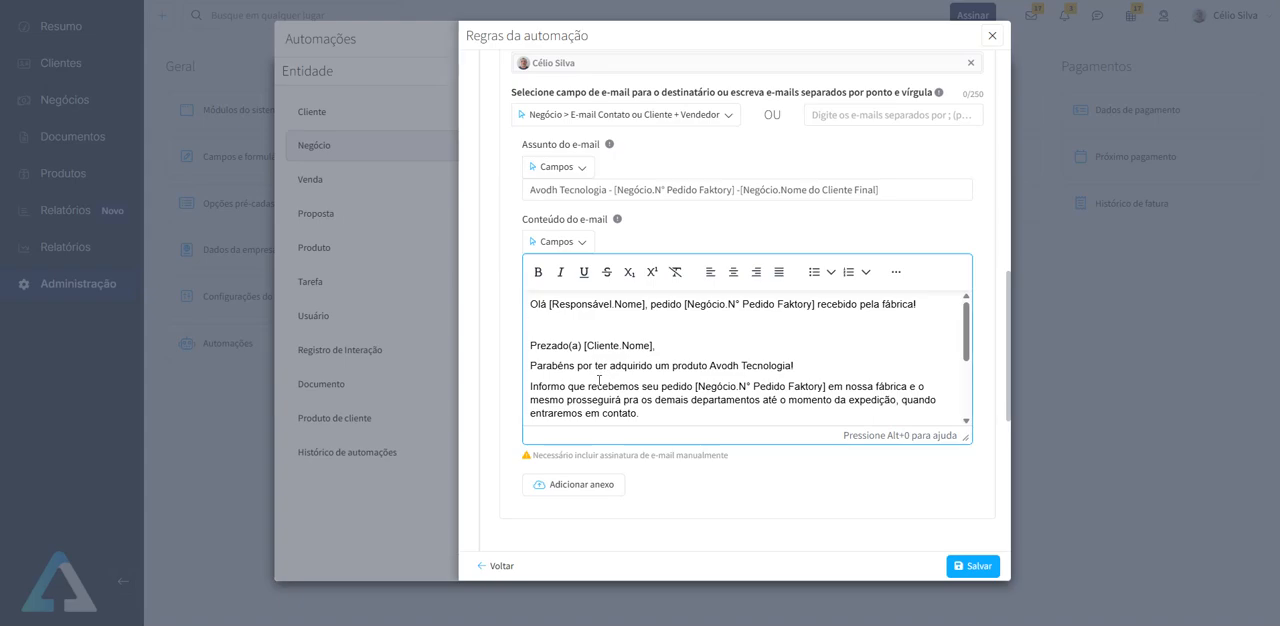
{"action": "scroll", "coordinate": [600, 381], "scroll_direction": "down", "scroll_amount": 2}
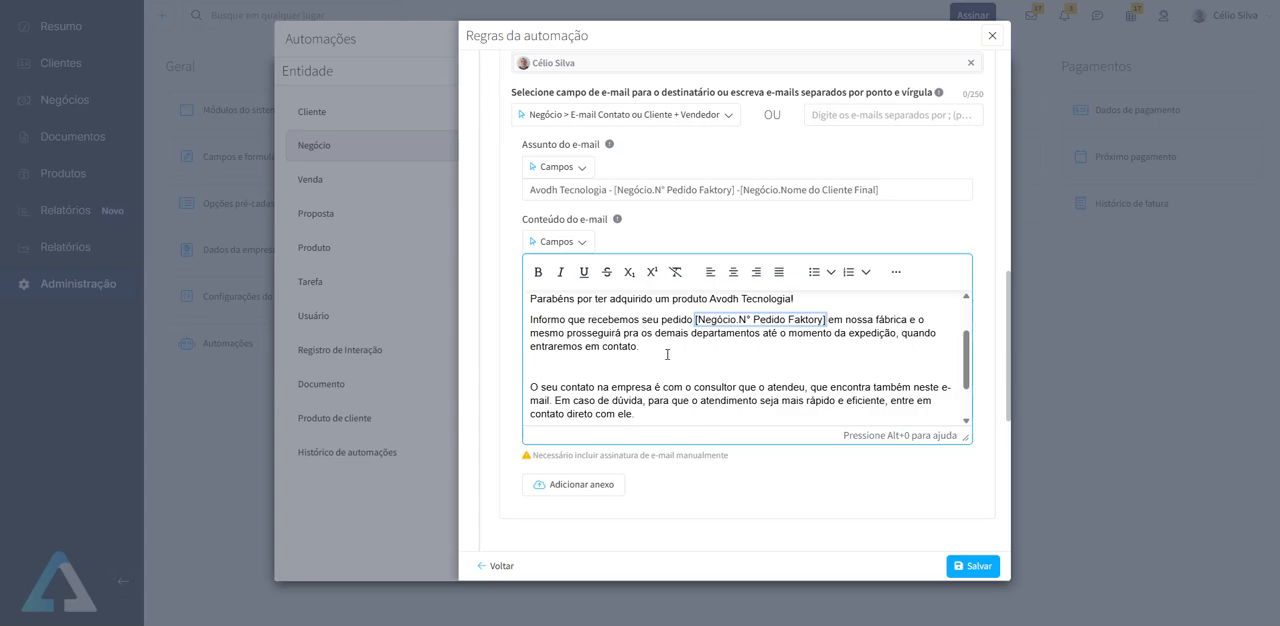
{"action": "scroll", "coordinate": [669, 353], "scroll_direction": "down", "scroll_amount": 2}
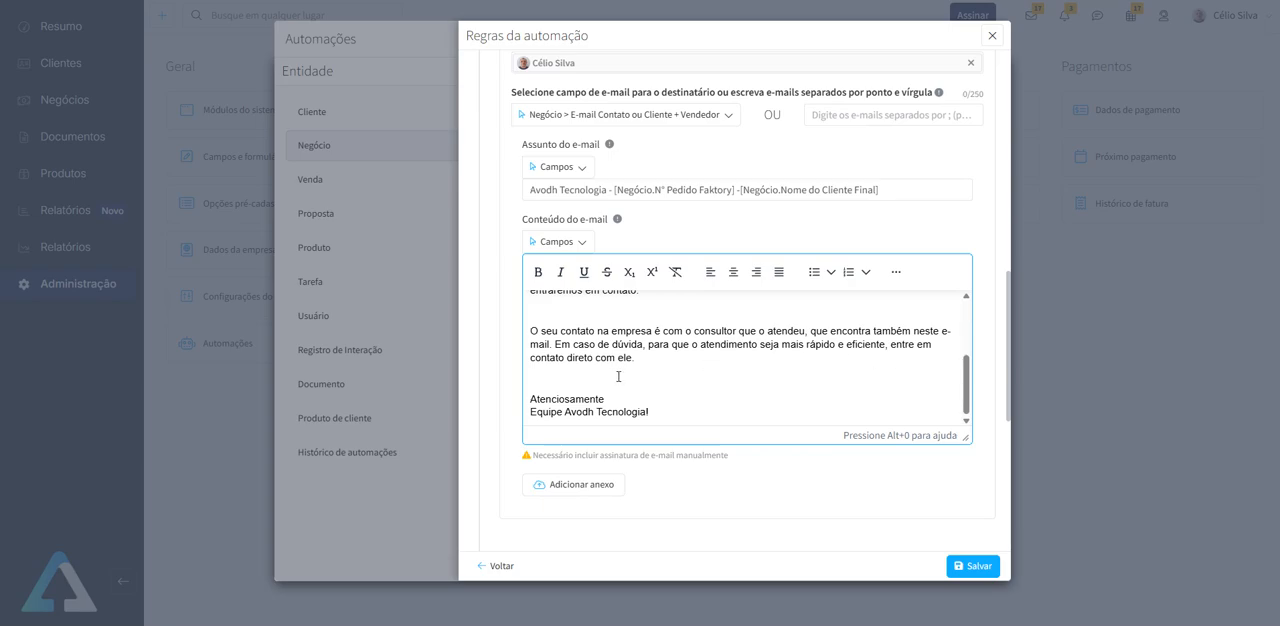
{"action": "scroll", "coordinate": [616, 373], "scroll_direction": "down", "scroll_amount": 3}
{"action": "scroll", "coordinate": [693, 367], "scroll_direction": "up", "scroll_amount": 4}
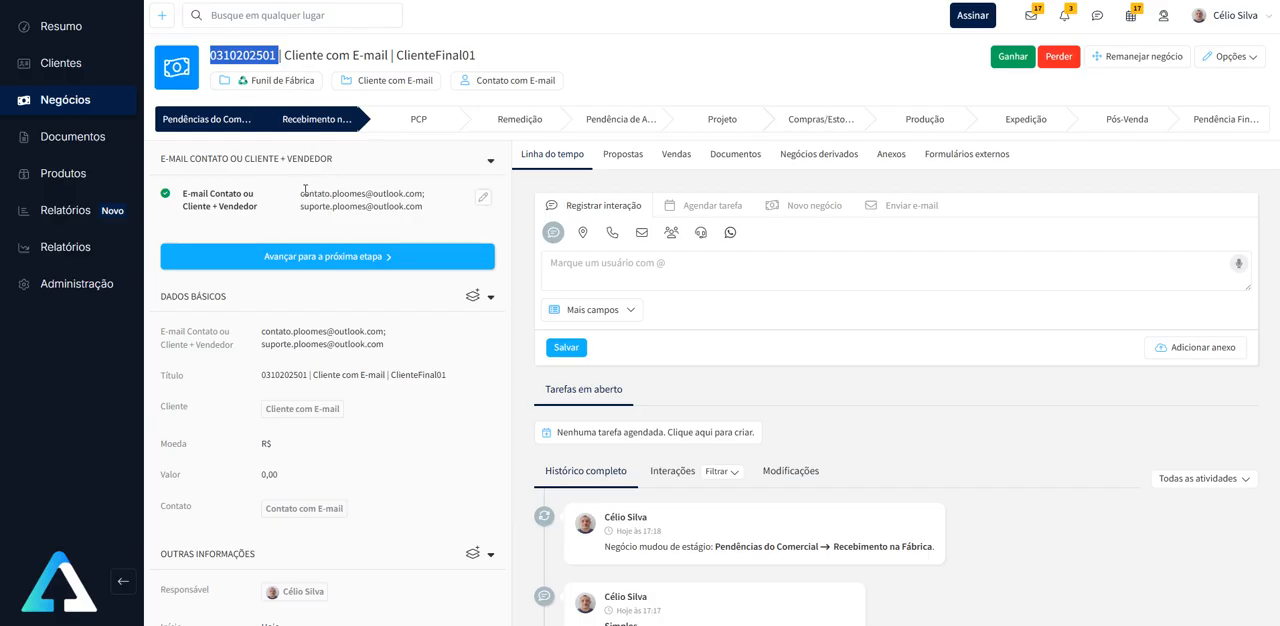
{"action": "left_click_drag", "start_coordinate": [302, 192], "coordinate": [424, 193]}
{"action": "left_click_drag", "start_coordinate": [301, 206], "coordinate": [381, 208]}
{"action": "left_click_drag", "start_coordinate": [419, 209], "coordinate": [423, 209]}
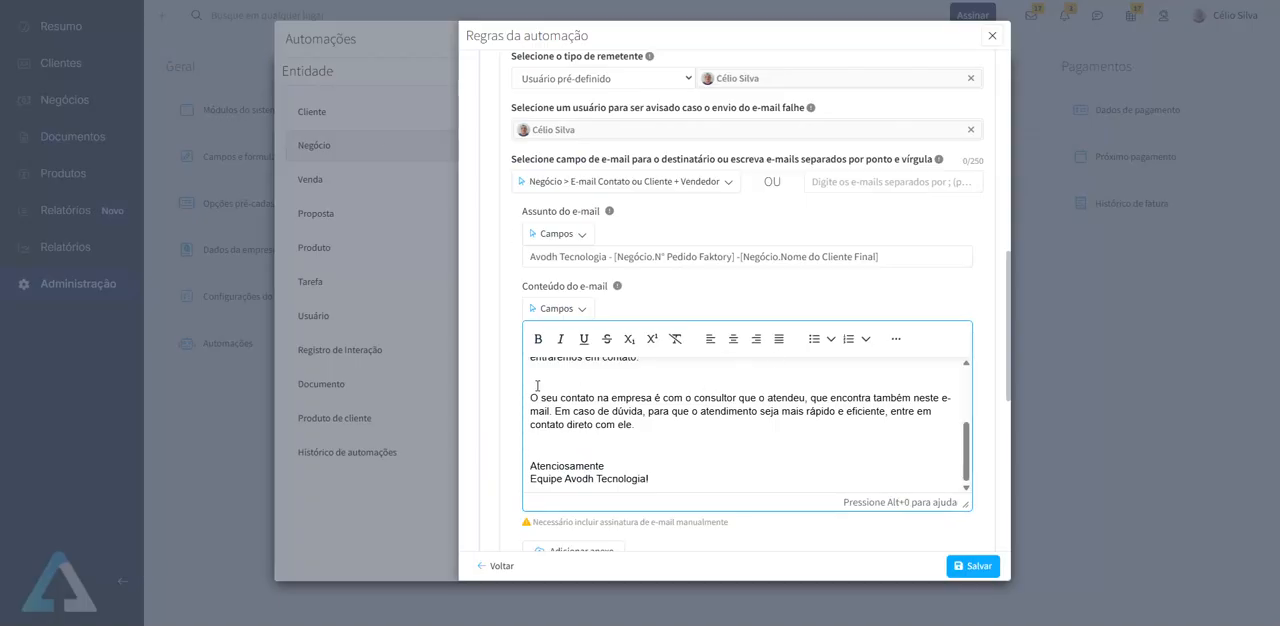
- In the interaction record's Descrição formula, delete the name field after "Olá" and insert the Nome field of Responsável there
{"action": "scroll", "coordinate": [492, 383], "scroll_direction": "down", "scroll_amount": 5}
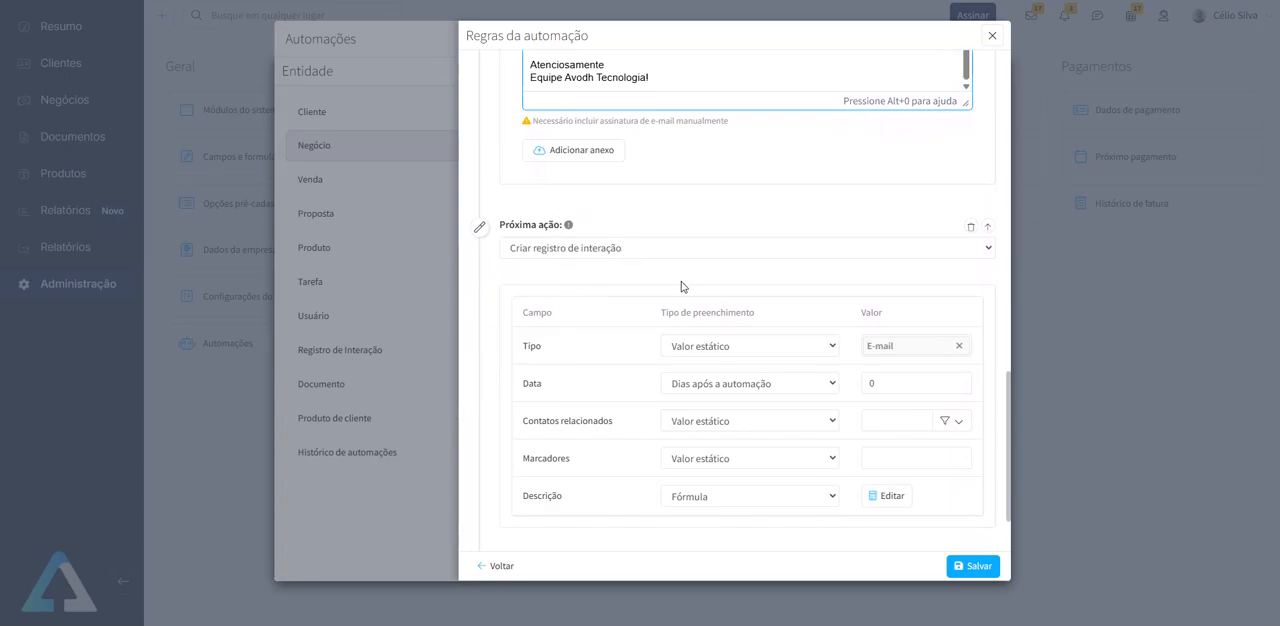
{"action": "scroll", "coordinate": [683, 271], "scroll_direction": "down", "scroll_amount": 2}
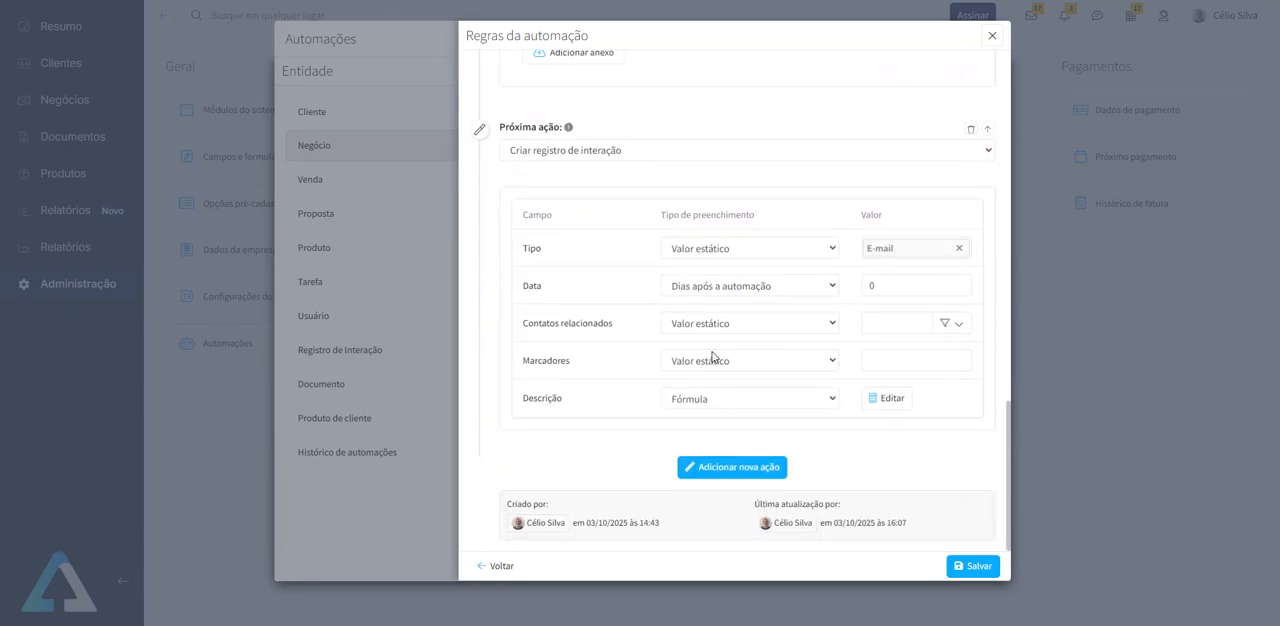
{"action": "left_click", "coordinate": [892, 399]}
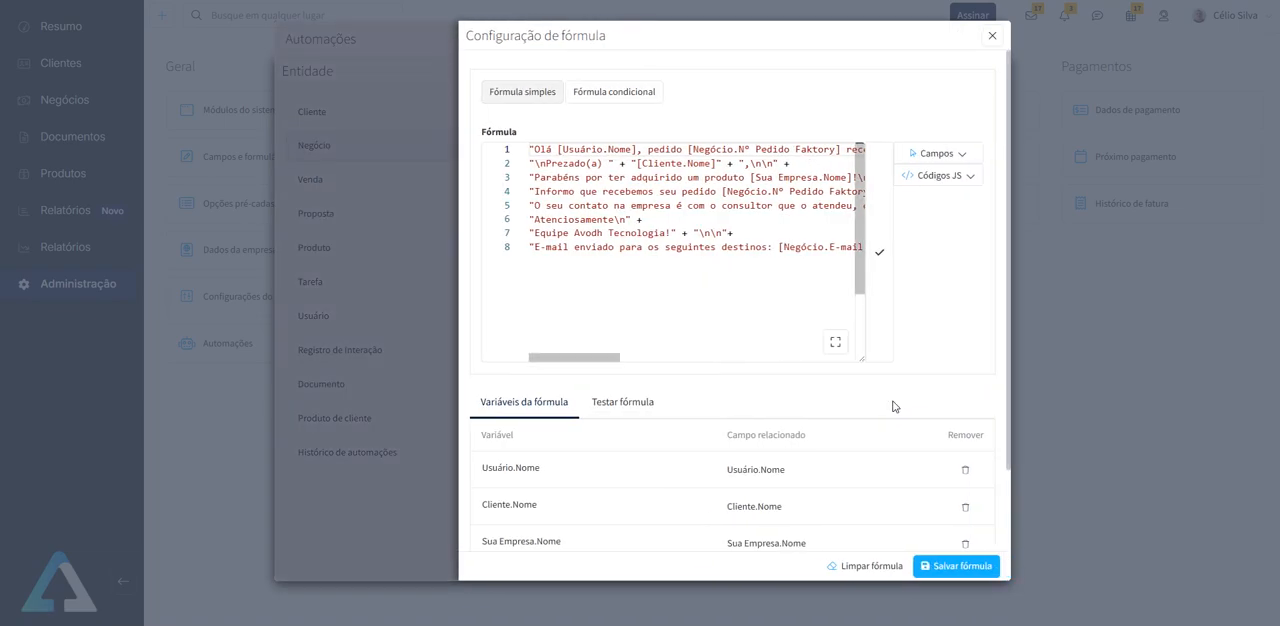
{"action": "left_click_drag", "start_coordinate": [612, 362], "coordinate": [609, 362]}
{"action": "left_click_drag", "start_coordinate": [636, 149], "coordinate": [558, 149]}
{"action": "key", "text": "BackSpace"}
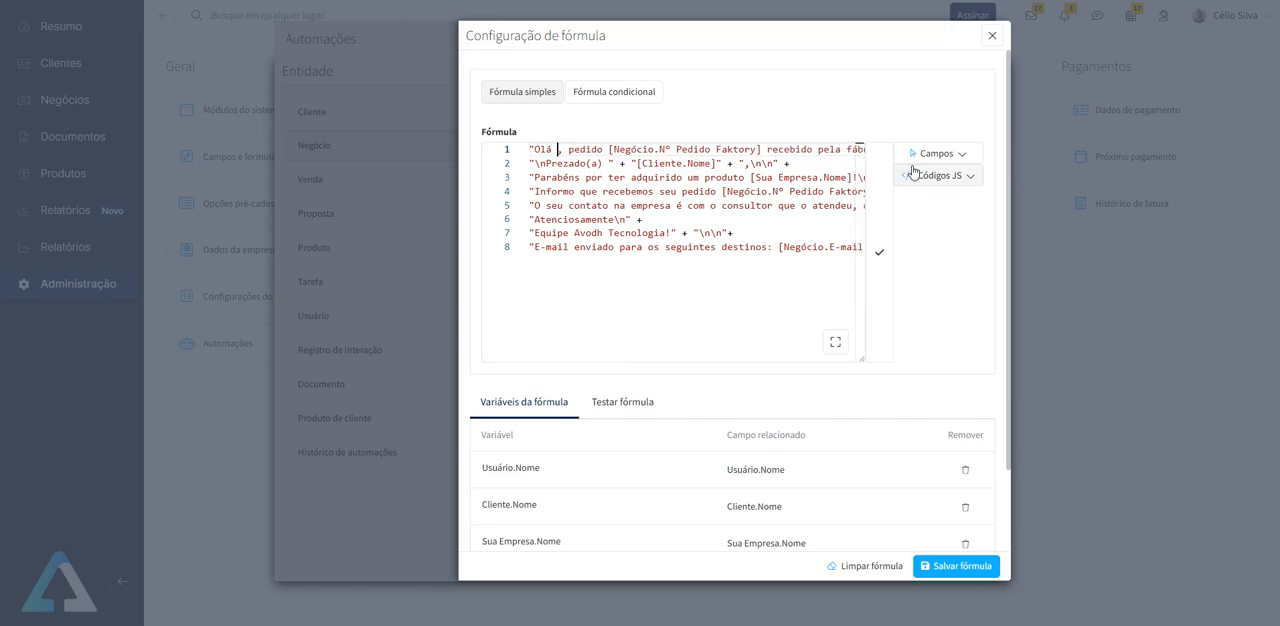
{"action": "left_click", "coordinate": [960, 154]}
{"action": "type", "text": "respo"}
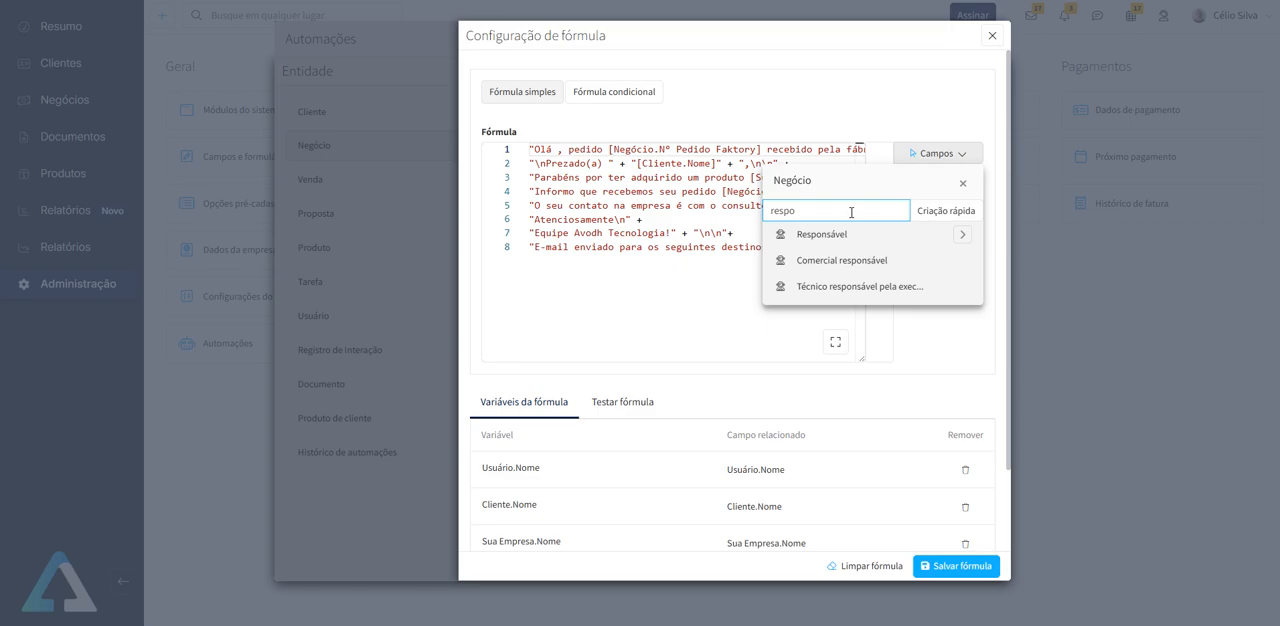
{"action": "left_click", "coordinate": [962, 234]}
{"action": "left_click", "coordinate": [858, 238]}
{"action": "type", "text": "nome"}
{"action": "left_click", "coordinate": [855, 264]}
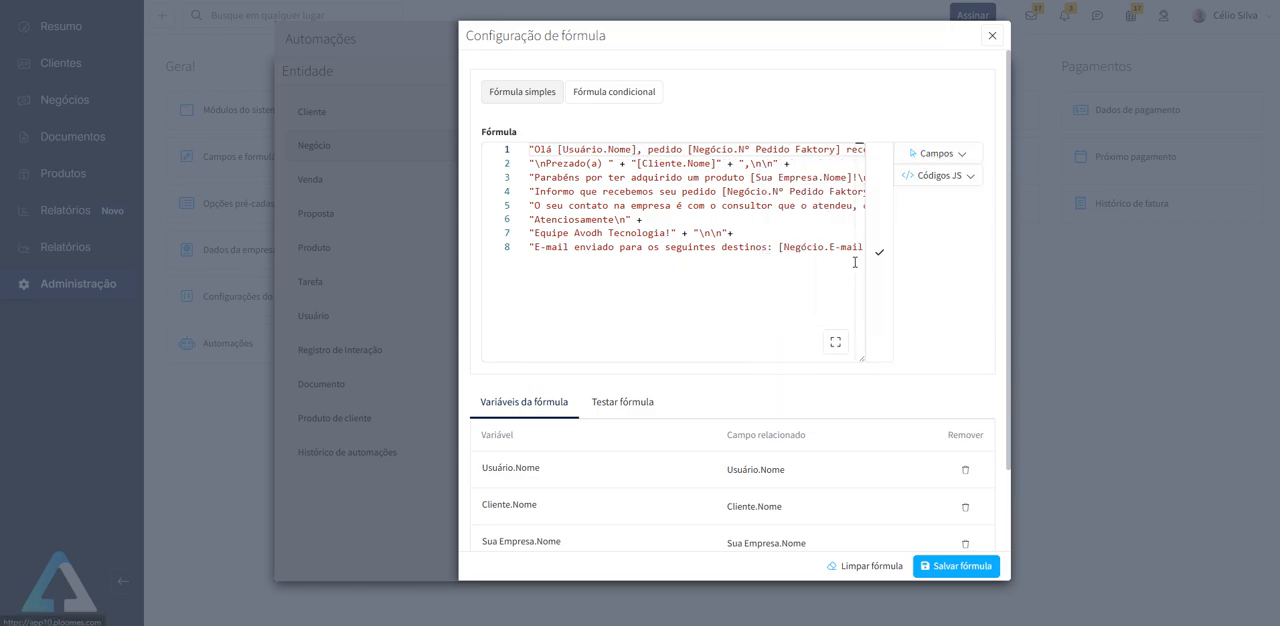
- Examine the formula's client name and order number fields, its closing lines and the list of variables it uses
{"action": "left_click_drag", "start_coordinate": [715, 163], "coordinate": [637, 163]}
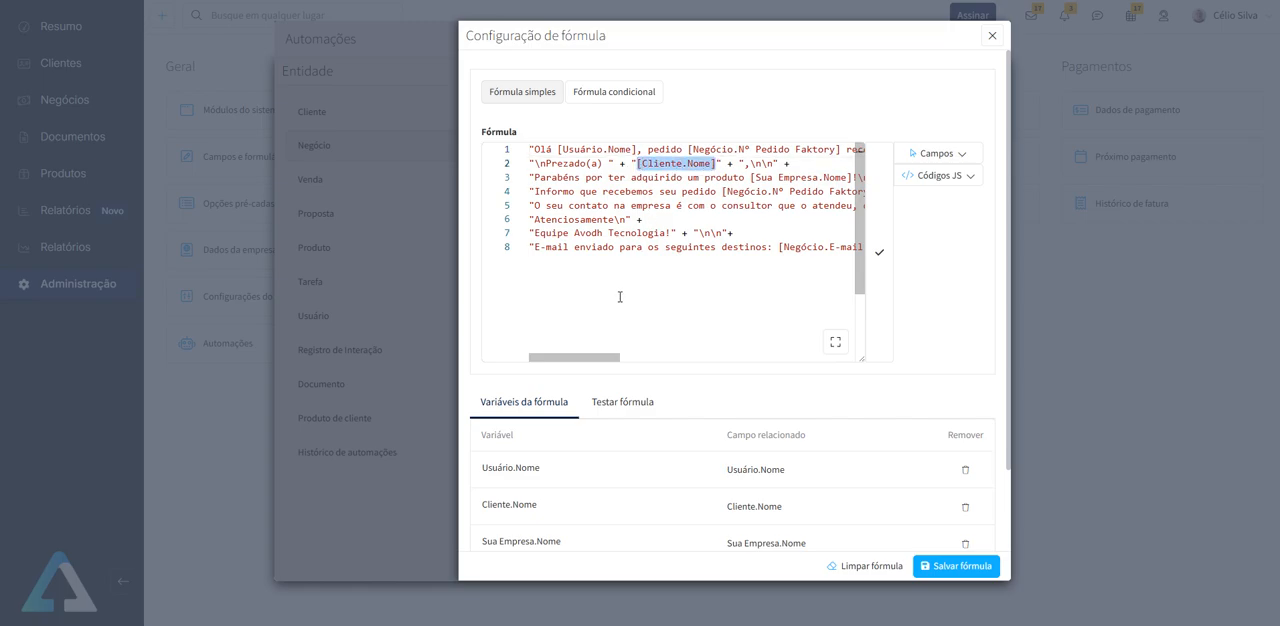
{"action": "left_click_drag", "start_coordinate": [603, 358], "coordinate": [628, 358]}
{"action": "left_click_drag", "start_coordinate": [637, 193], "coordinate": [786, 192]}
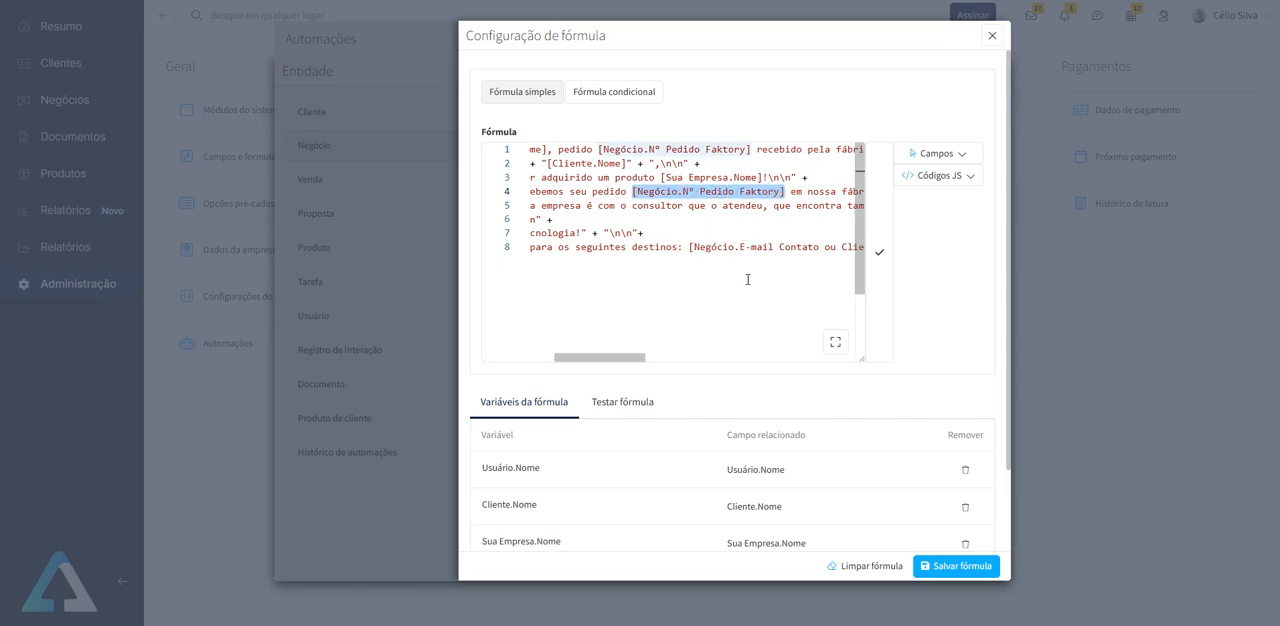
{"action": "scroll", "coordinate": [914, 340], "scroll_direction": "down", "scroll_amount": 1}
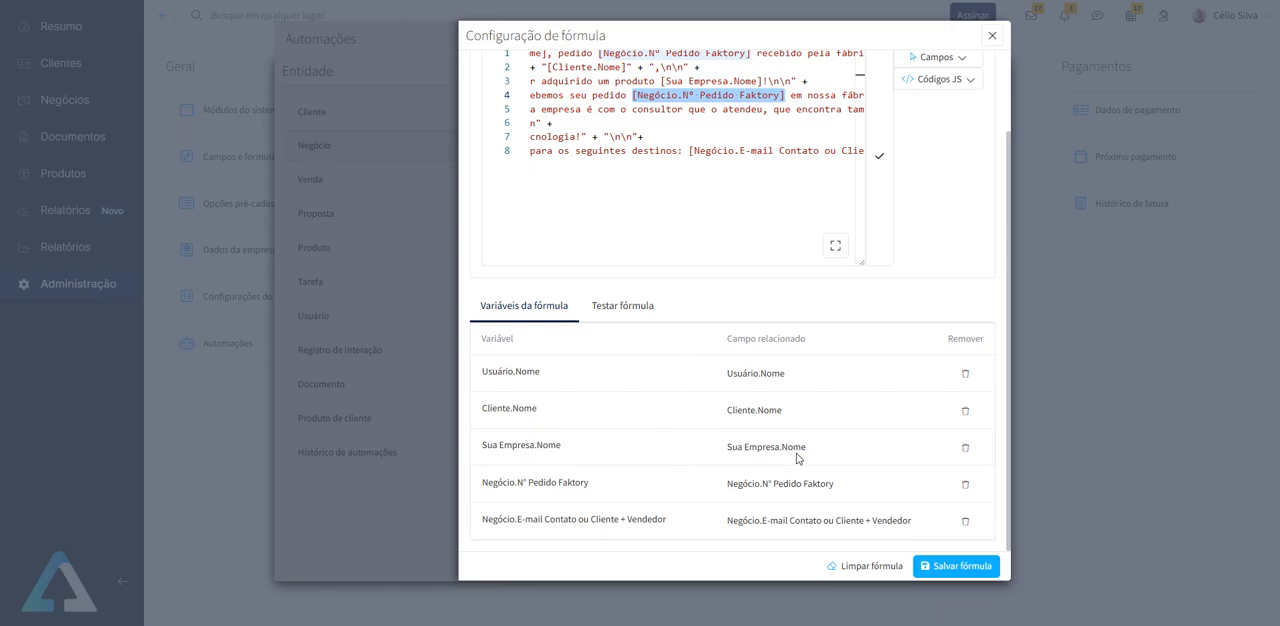
{"action": "left_click_drag", "start_coordinate": [604, 261], "coordinate": [574, 263]}
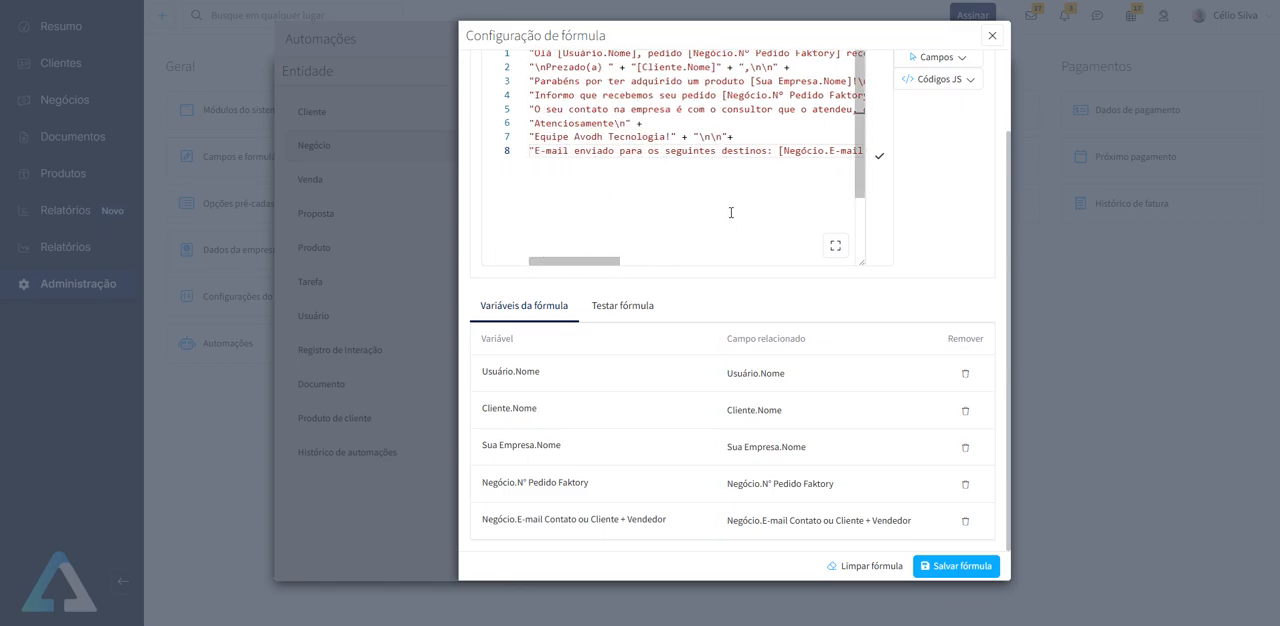
- Clear the whole Descrição formula, paste its copied text back in, and close the formula without saving
{"action": "double_click", "coordinate": [699, 154]}
{"action": "key", "text": "ctrl+a"}
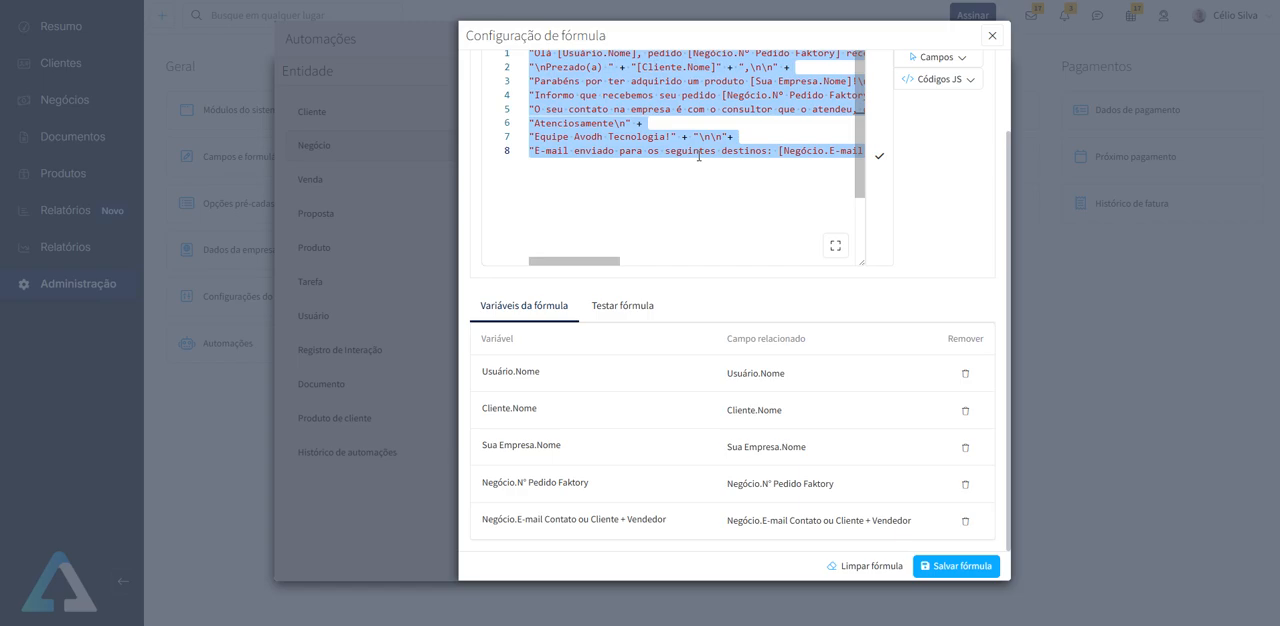
{"action": "left_click", "coordinate": [864, 566]}
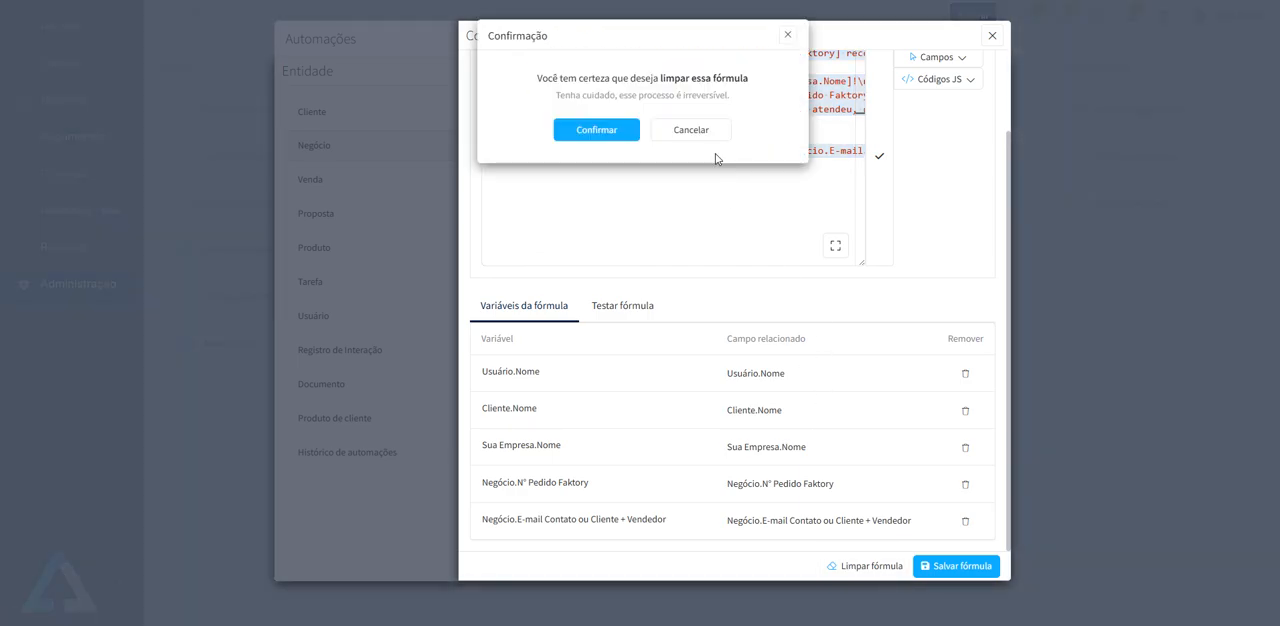
{"action": "left_click", "coordinate": [596, 130]}
{"action": "left_click", "coordinate": [686, 163]}
{"action": "key", "text": "ctrl+v"}
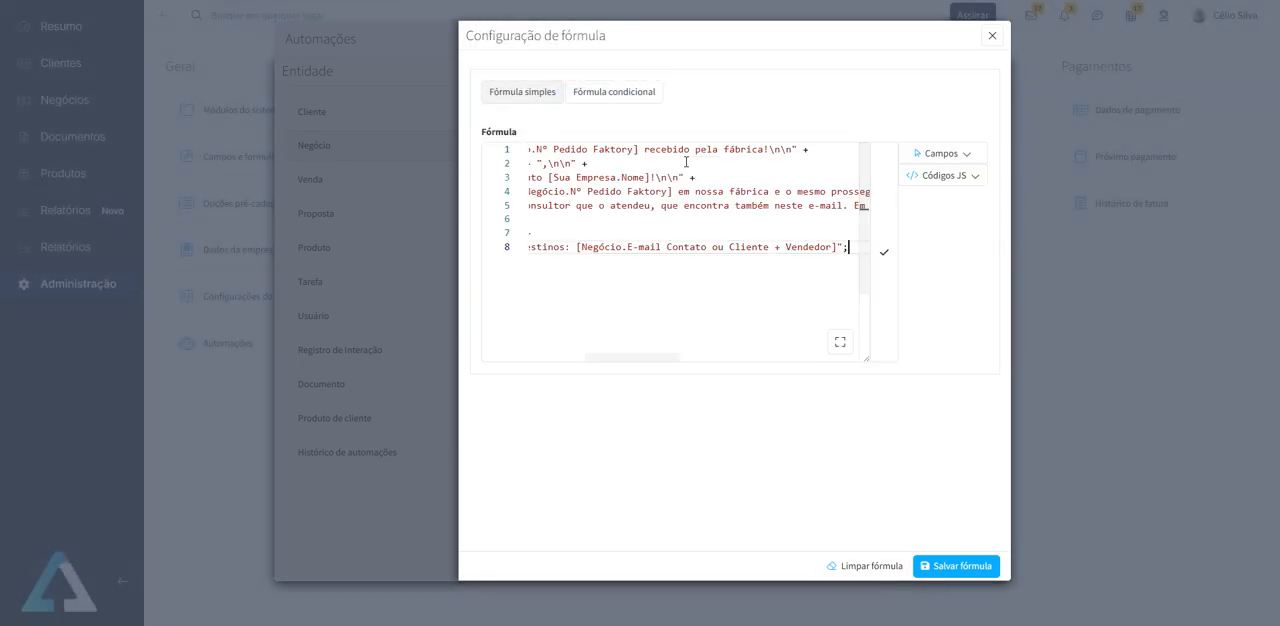
{"action": "scroll", "coordinate": [801, 291], "scroll_direction": "down", "scroll_amount": 2}
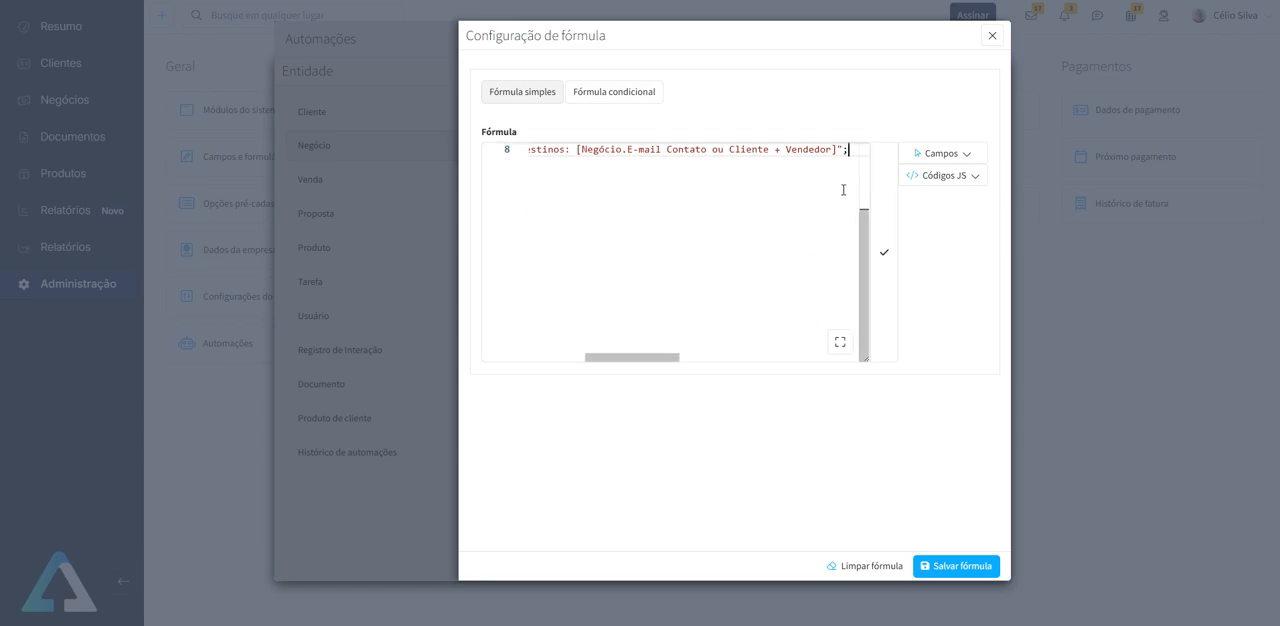
{"action": "left_click", "coordinate": [992, 35]}
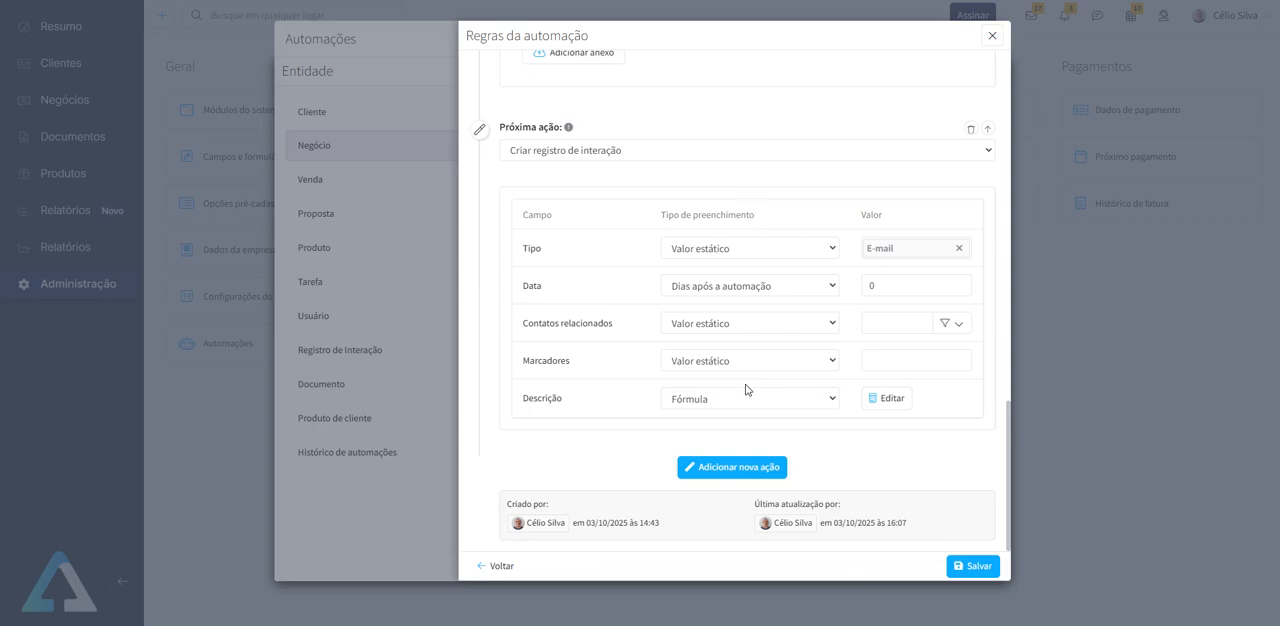
- Reopen the Descrição formula to review it, then close it and the automation windows without saving
{"action": "left_click", "coordinate": [886, 398]}
{"action": "scroll", "coordinate": [760, 306], "scroll_direction": "down", "scroll_amount": 2}
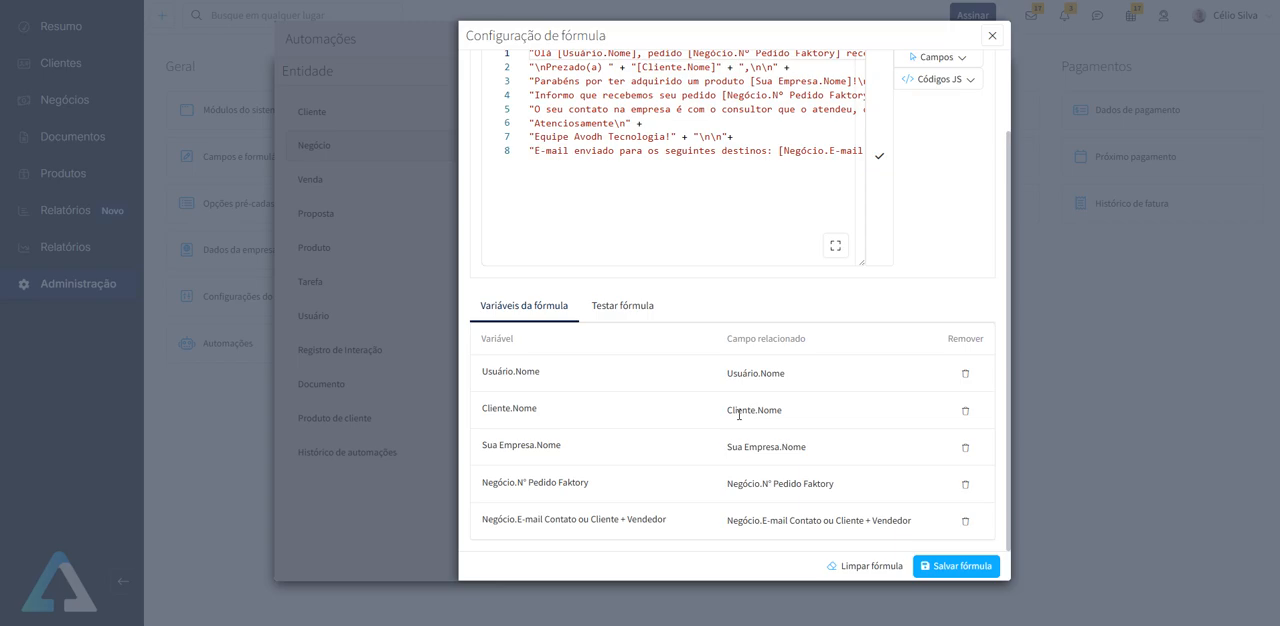
{"action": "left_click", "coordinate": [992, 36]}
{"action": "left_click", "coordinate": [992, 36]}
{"action": "left_click", "coordinate": [990, 37]}
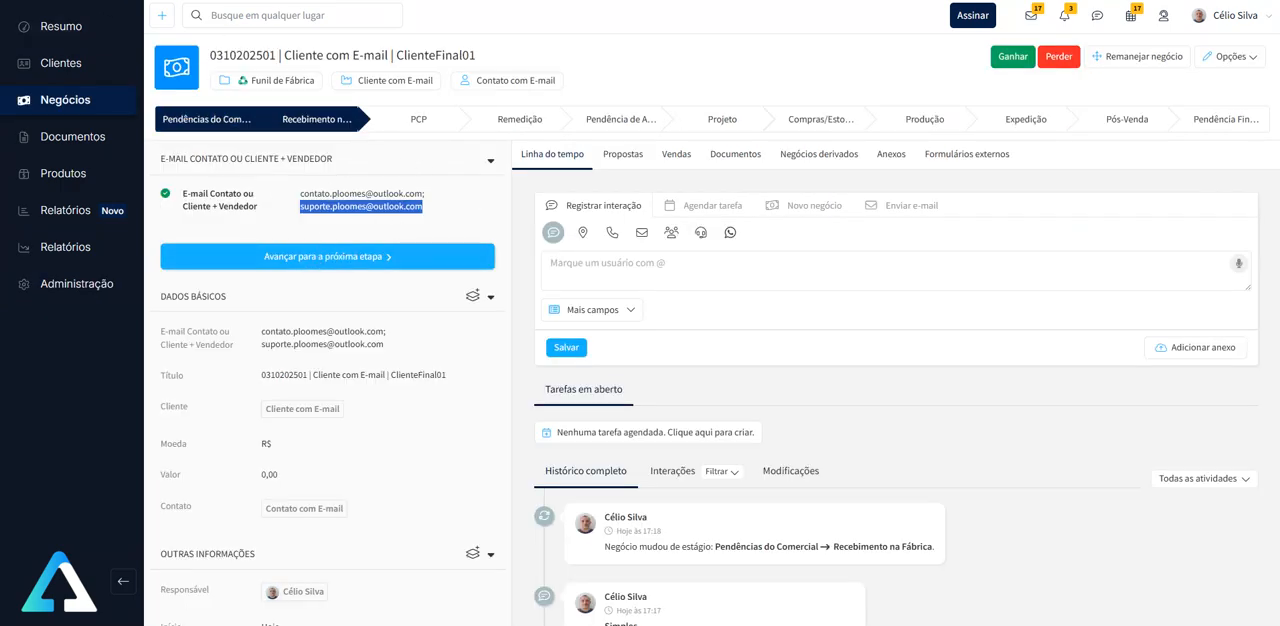
- Reload the Cliente com E-mail deal in the Funil de Fábrica and advance it to the PCP stage
{"action": "key", "text": "F5"}
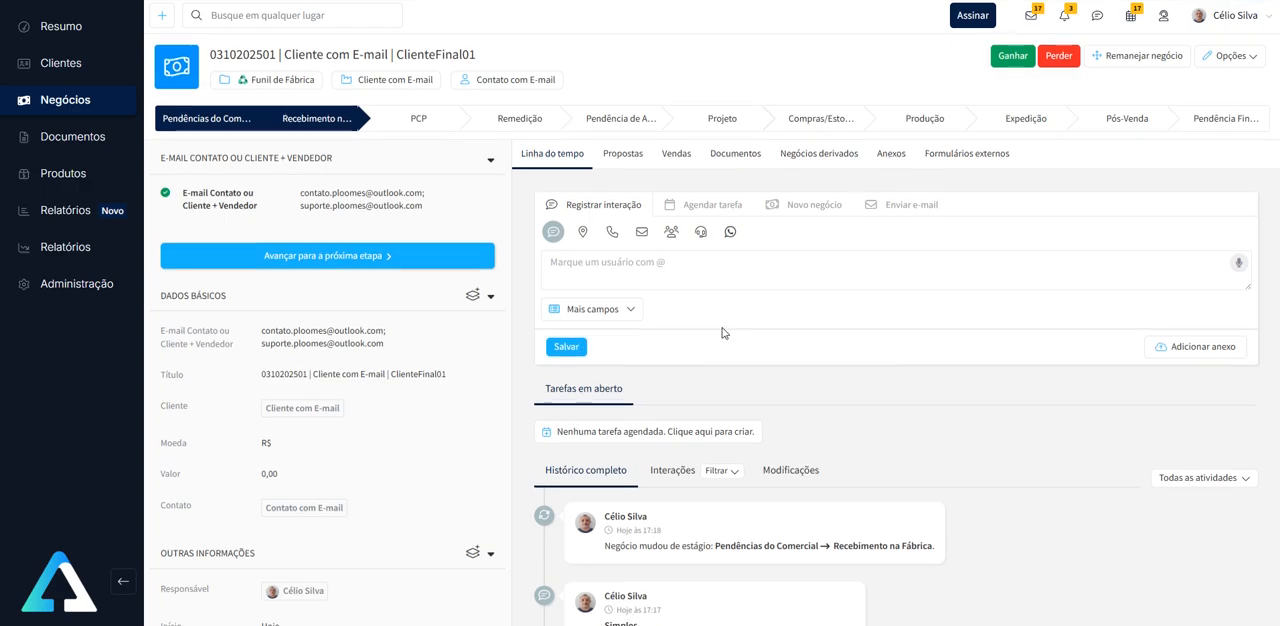
{"action": "scroll", "coordinate": [720, 332], "scroll_direction": "down", "scroll_amount": 3}
{"action": "scroll", "coordinate": [720, 371], "scroll_direction": "up", "scroll_amount": 4}
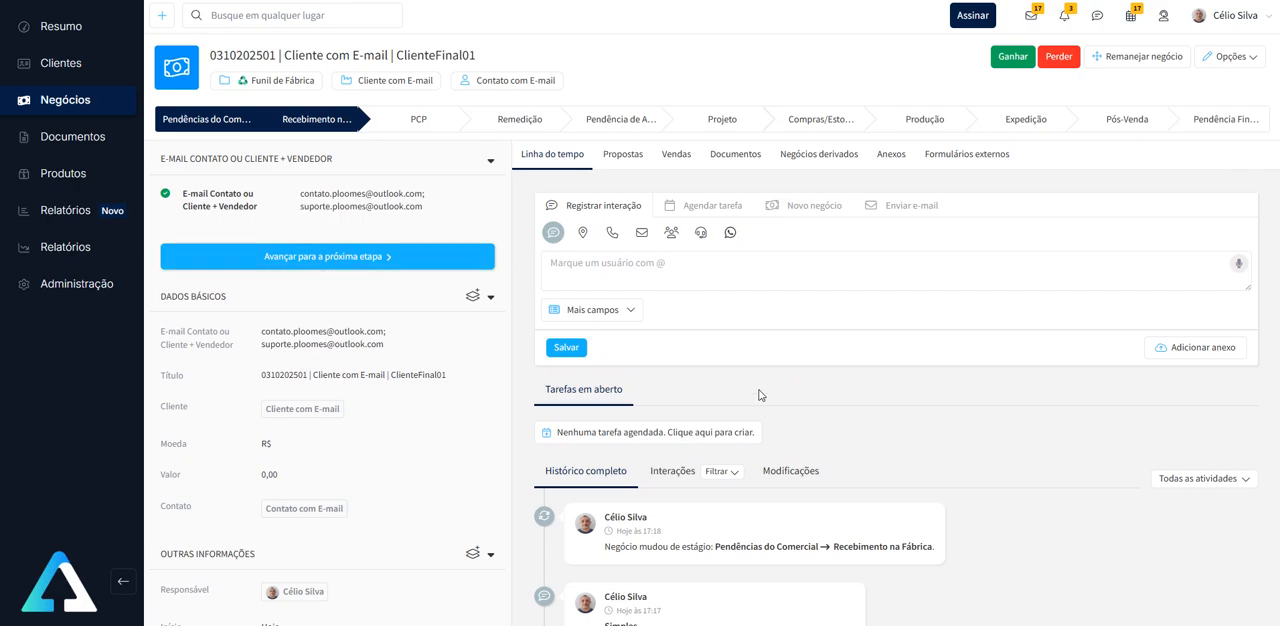
{"action": "left_click", "coordinate": [350, 264]}
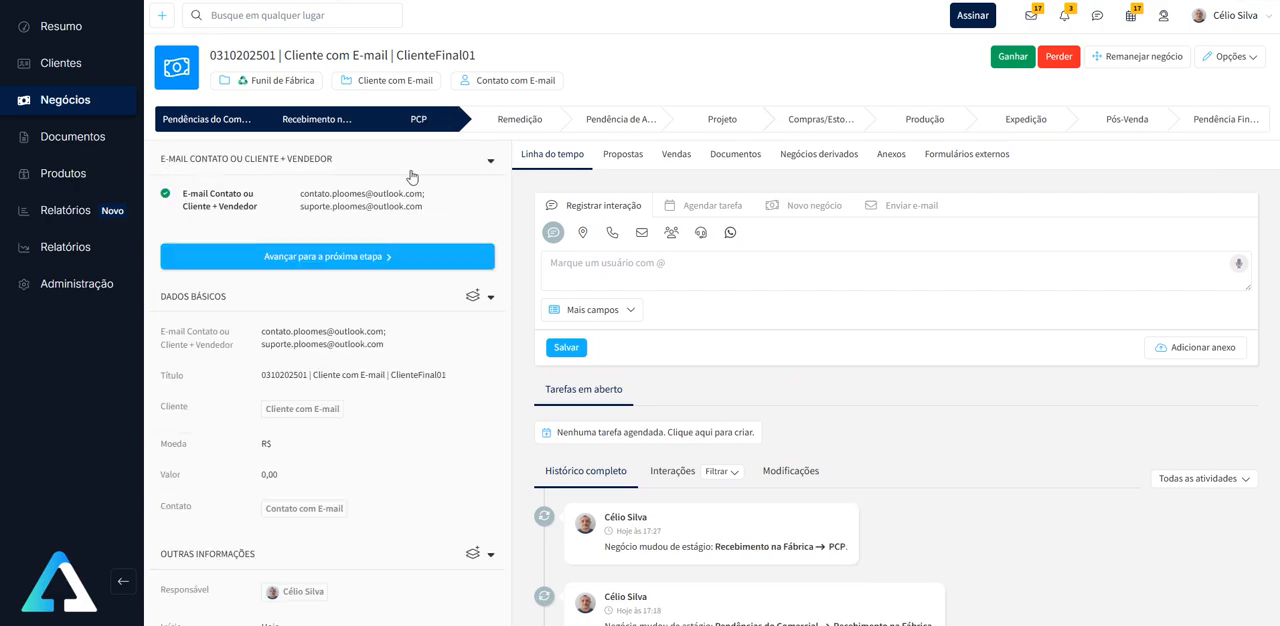
- Reload the deal and read the e-mail interaction recorded by the automation in its history
{"action": "scroll", "coordinate": [786, 309], "scroll_direction": "down", "scroll_amount": 3}
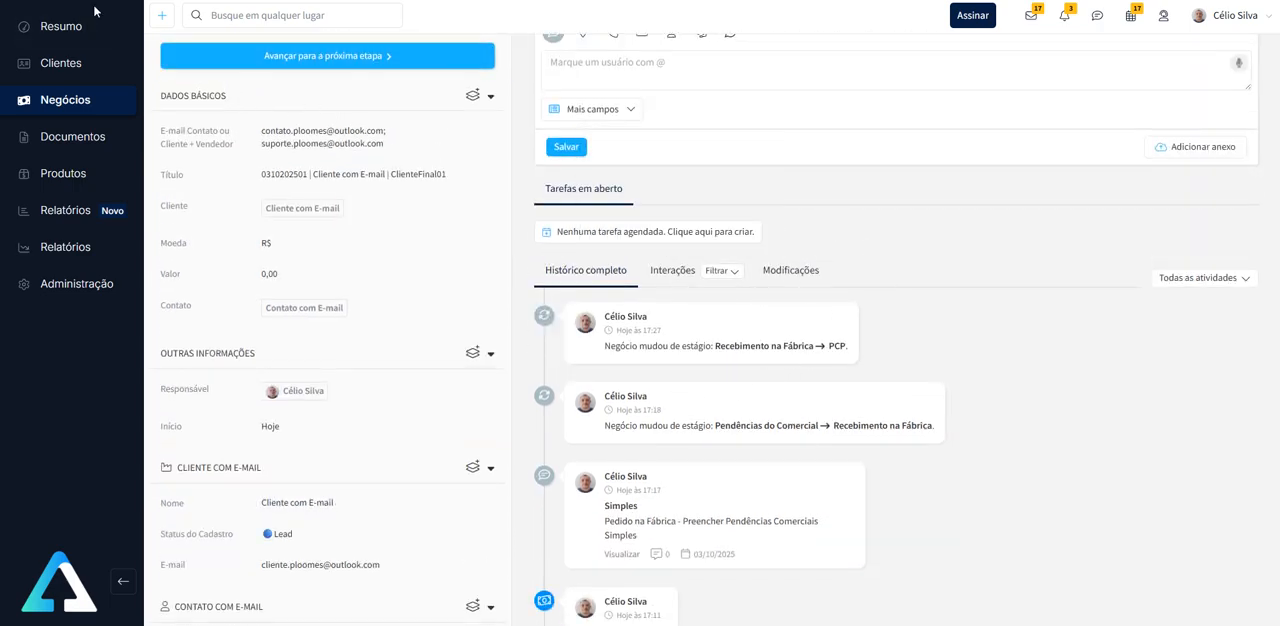
{"action": "key", "text": "F5"}
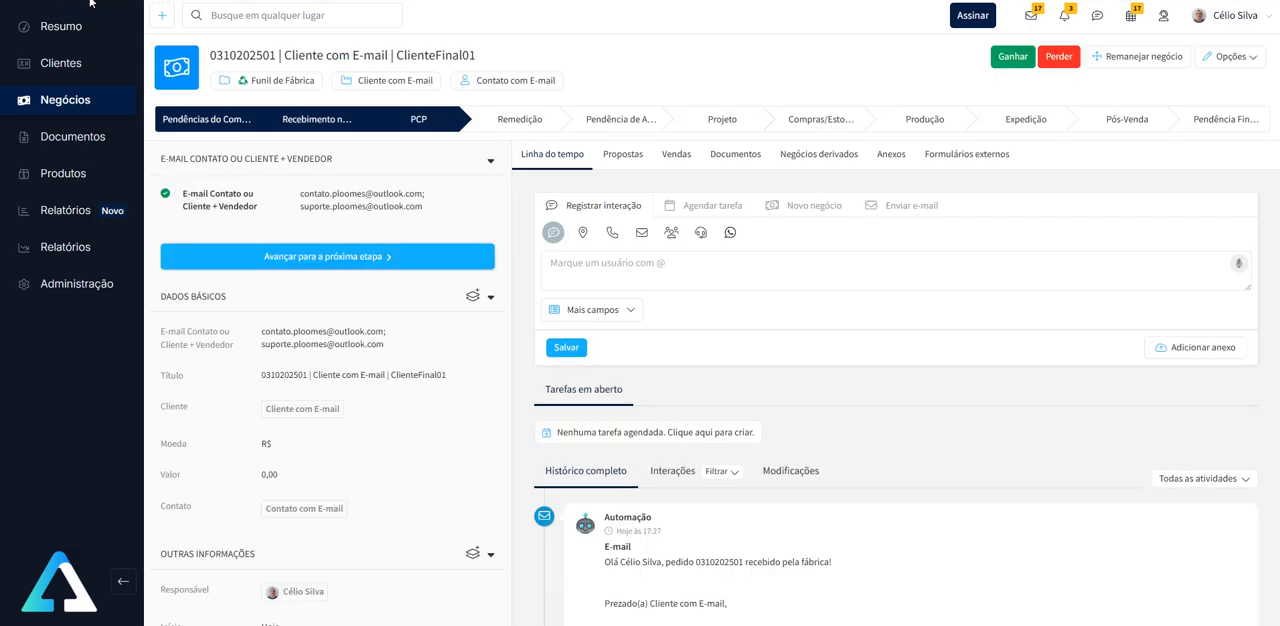
{"action": "scroll", "coordinate": [824, 287], "scroll_direction": "down", "scroll_amount": 5}
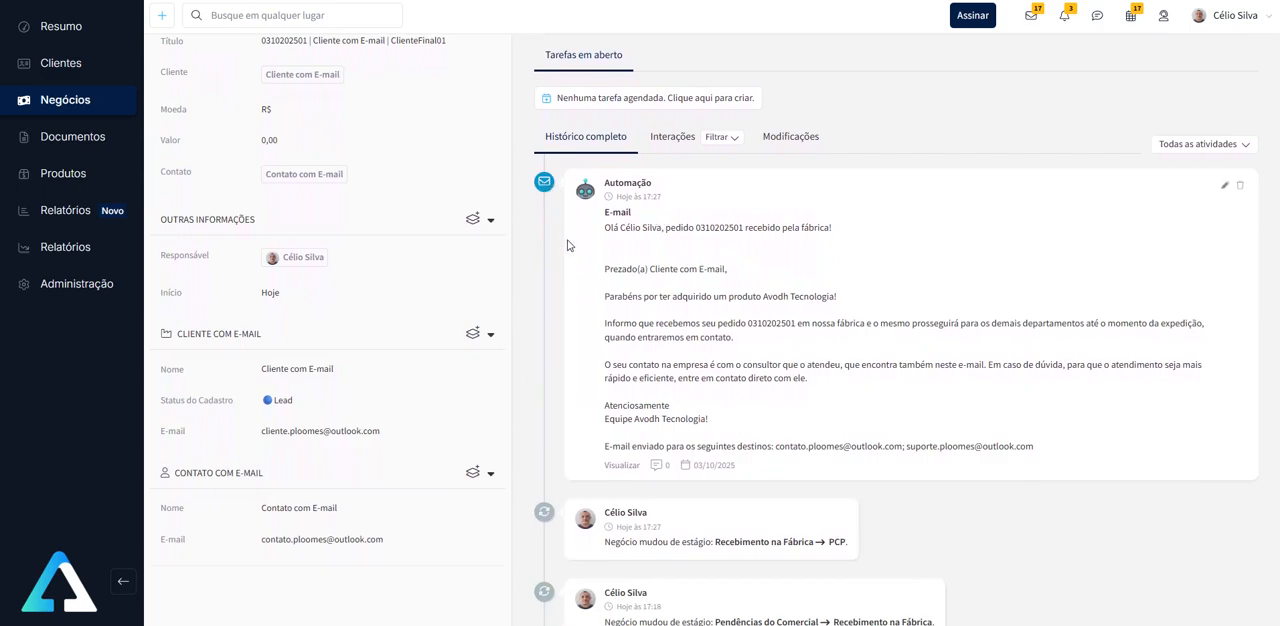
{"action": "scroll", "coordinate": [572, 256], "scroll_direction": "up", "scroll_amount": 5}
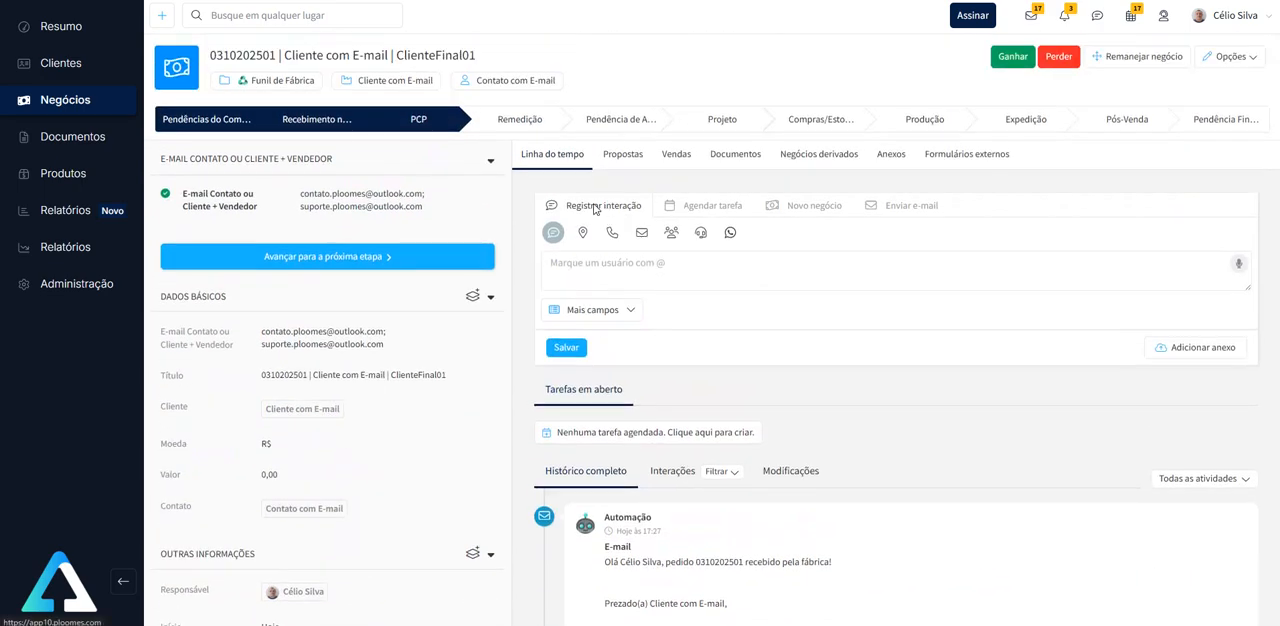
- Enter the sample text "flkdfksdgksdfgklsd" in a new E-mail interaction, then delete it without saving
{"action": "left_click", "coordinate": [641, 233]}
{"action": "left_click", "coordinate": [648, 264]}
{"action": "type", "text": "flkdfksdgksdfgklsd"}
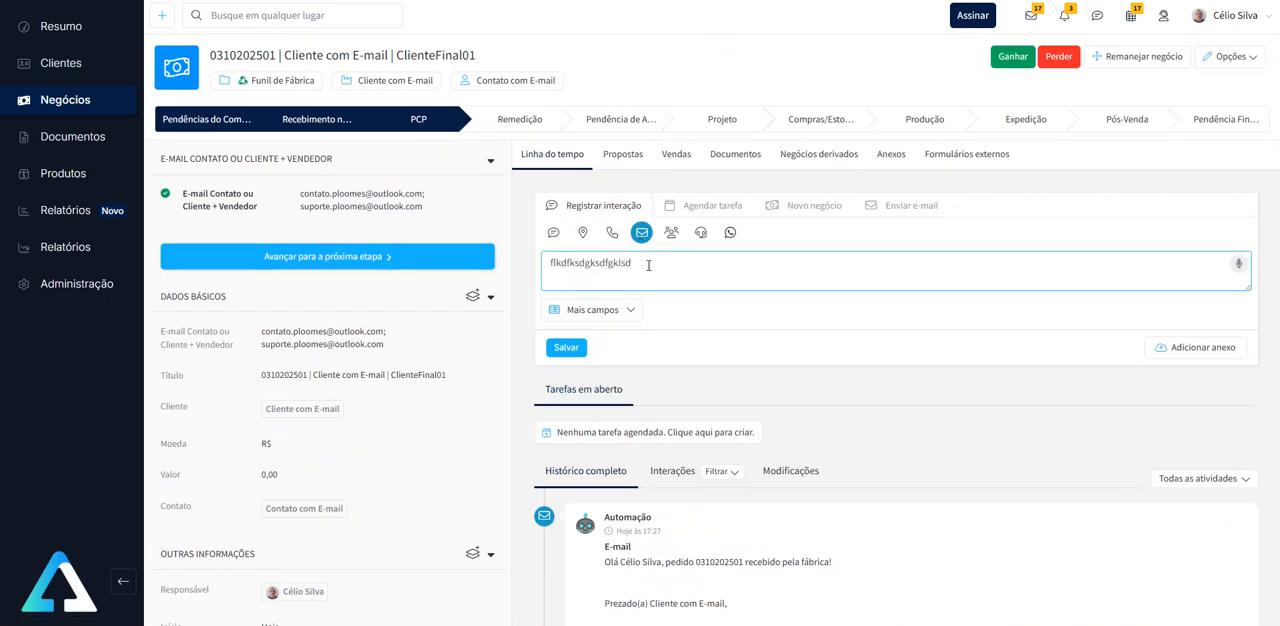
{"action": "double_click", "coordinate": [639, 267]}
{"action": "key", "text": "BackSpace"}
- Read the automation's e-mail interaction through to its last line and examine the recipient addresses recorded there
{"action": "scroll", "coordinate": [576, 283], "scroll_direction": "down", "scroll_amount": 3}
{"action": "scroll", "coordinate": [733, 317], "scroll_direction": "up", "scroll_amount": 1}
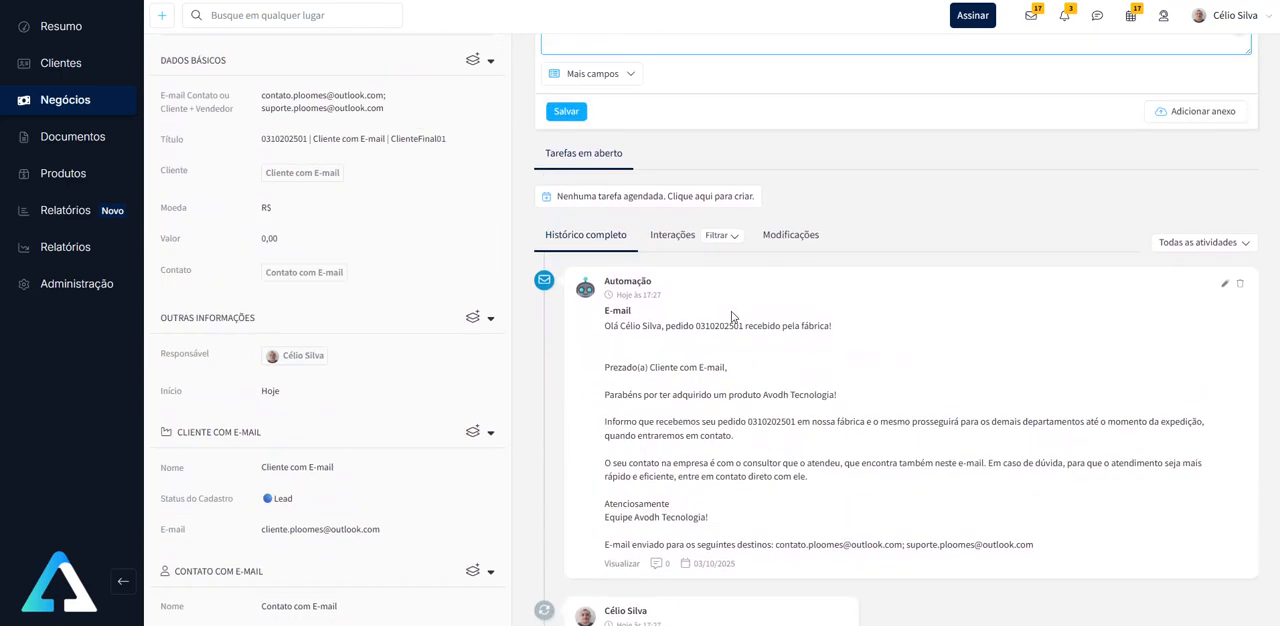
{"action": "scroll", "coordinate": [731, 317], "scroll_direction": "up", "scroll_amount": 4}
{"action": "scroll", "coordinate": [765, 363], "scroll_direction": "down", "scroll_amount": 5}
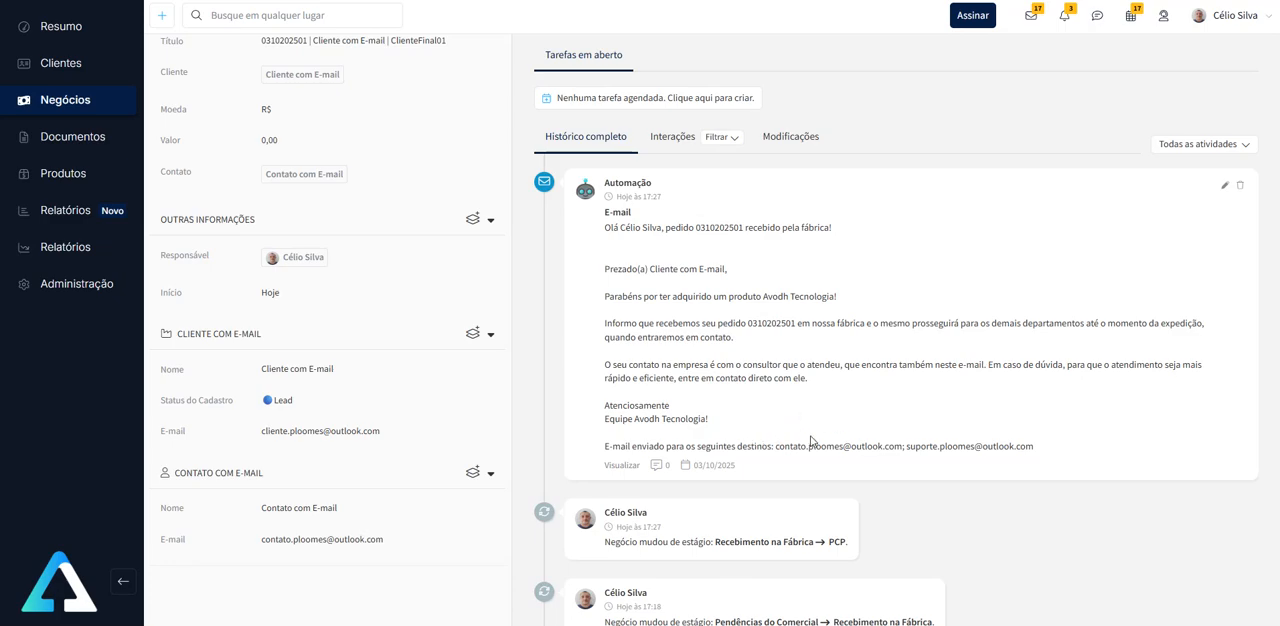
{"action": "left_click_drag", "start_coordinate": [776, 448], "coordinate": [826, 447]}
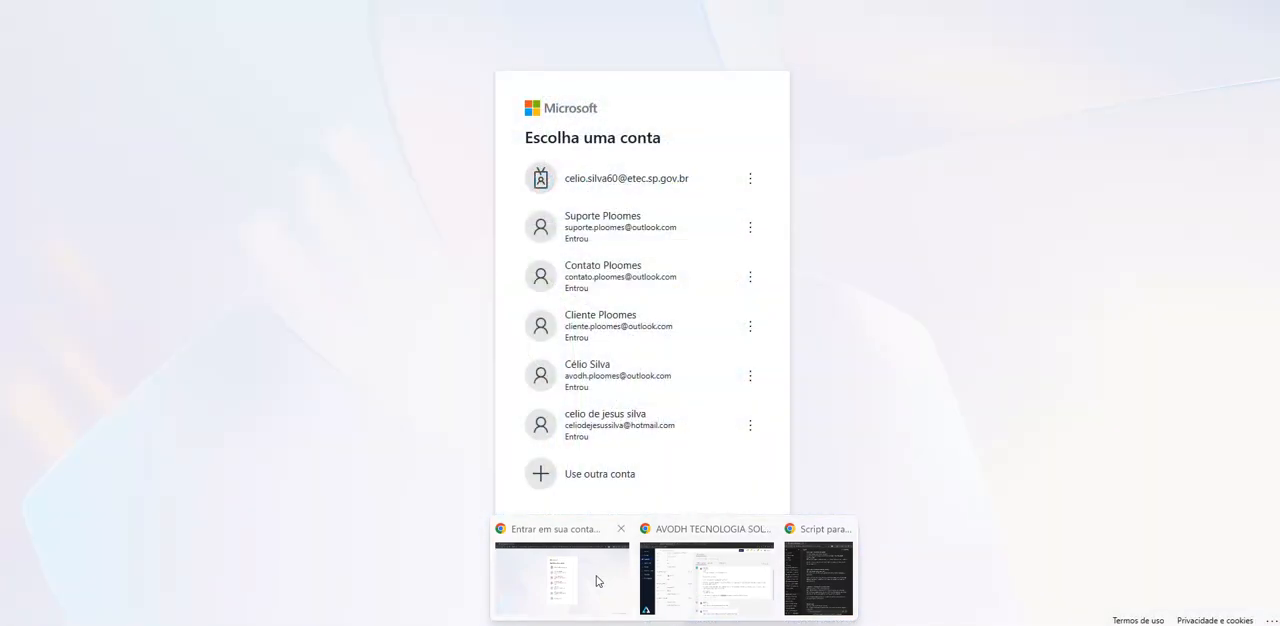
- Switch to Outlook with the Contato Ploomes account and open the Avodh Tecnologia order e-mail to check its subject
{"action": "left_click", "coordinate": [597, 581]}
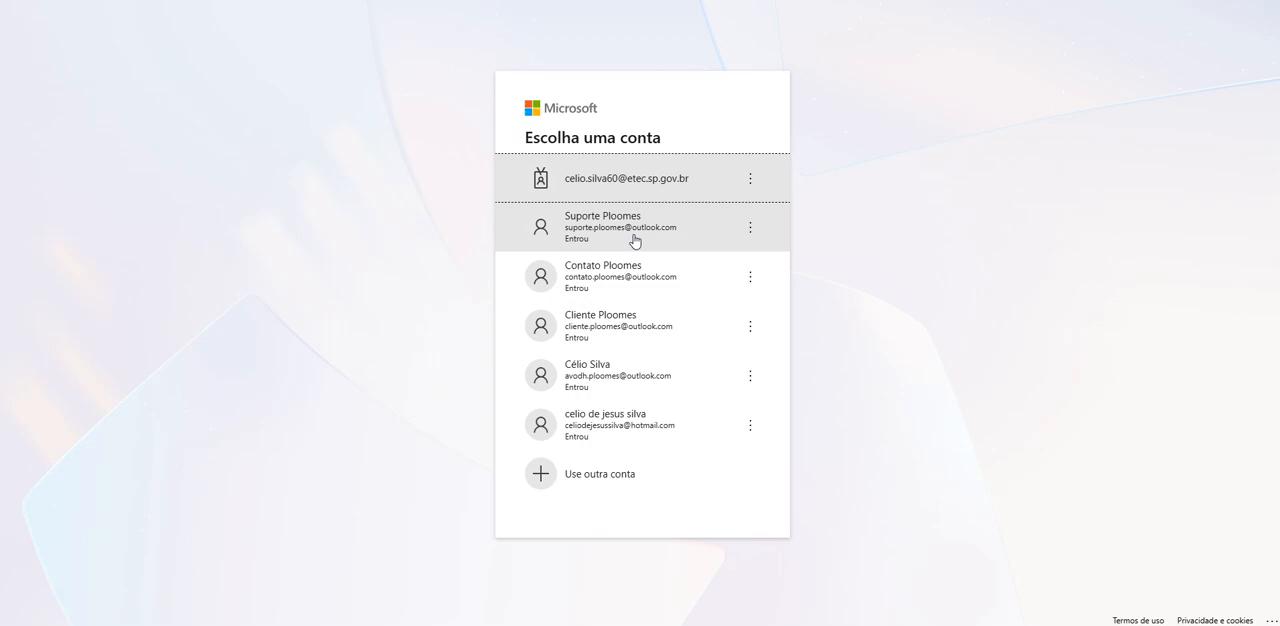
{"action": "left_click", "coordinate": [632, 283]}
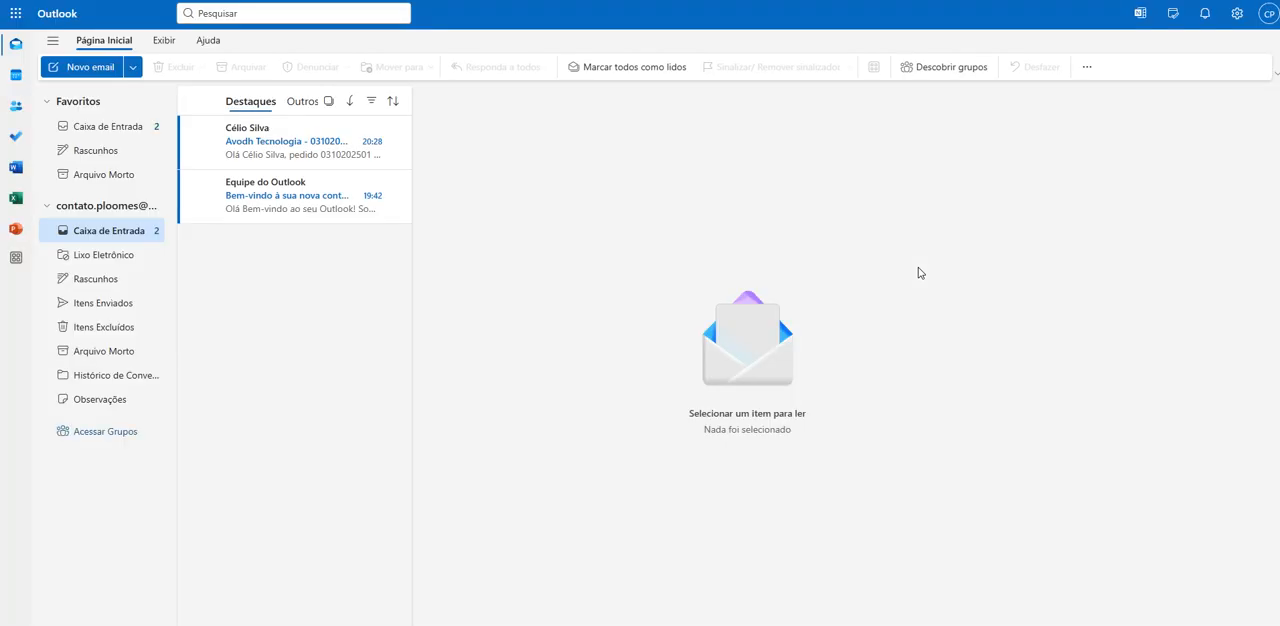
{"action": "left_click", "coordinate": [274, 151]}
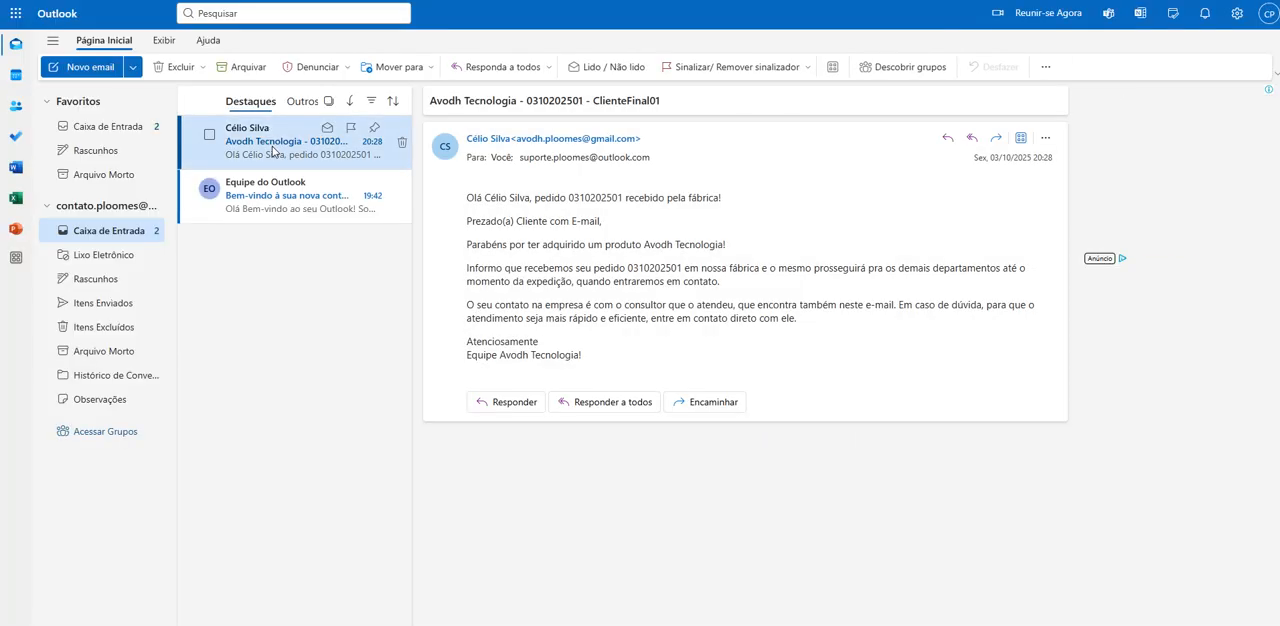
{"action": "double_click", "coordinate": [568, 99]}
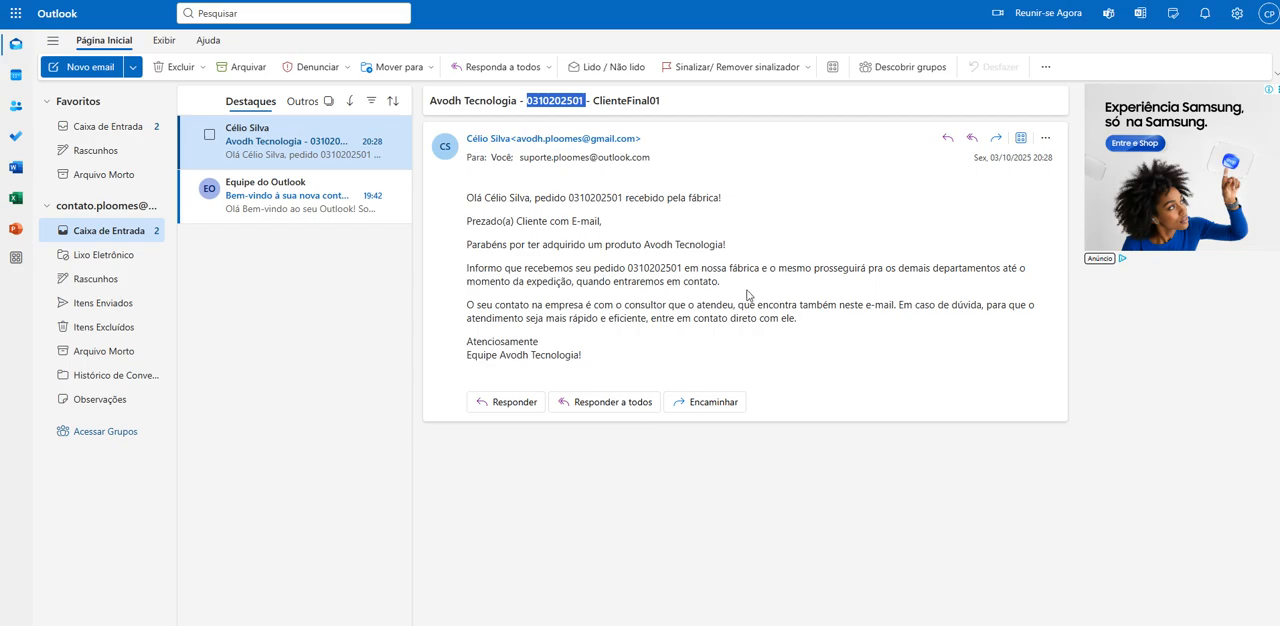
- Write a reply to everyone on the order e-mail with the text "Muito Obrigado. Fico no Aguardo"
{"action": "left_click", "coordinate": [971, 137]}
{"action": "type", "text": "Muito Obriga"}
{"action": "type", "text": "do. Fico"}
{"action": "type", "text": " no Ag"}
{"action": "type", "text": "usrd"}
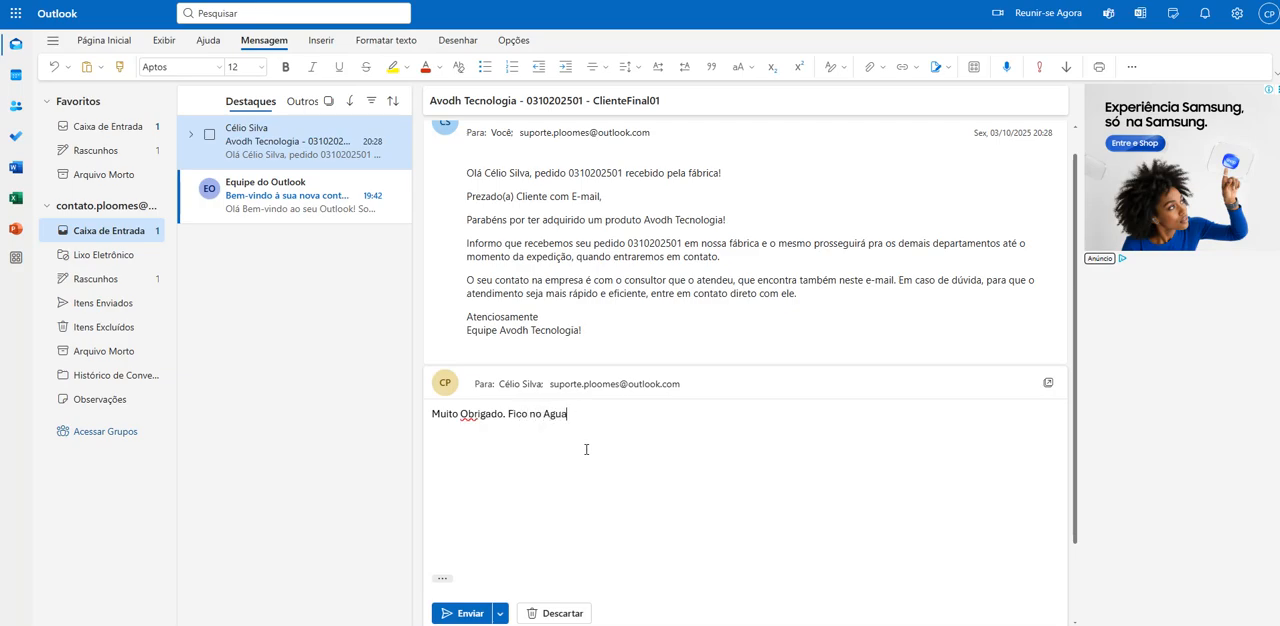
{"action": "type", "text": "rdo"}
- Expand the reply's recipients and check them against the sender and recipients of the original e-mail
{"action": "left_click", "coordinate": [521, 390]}
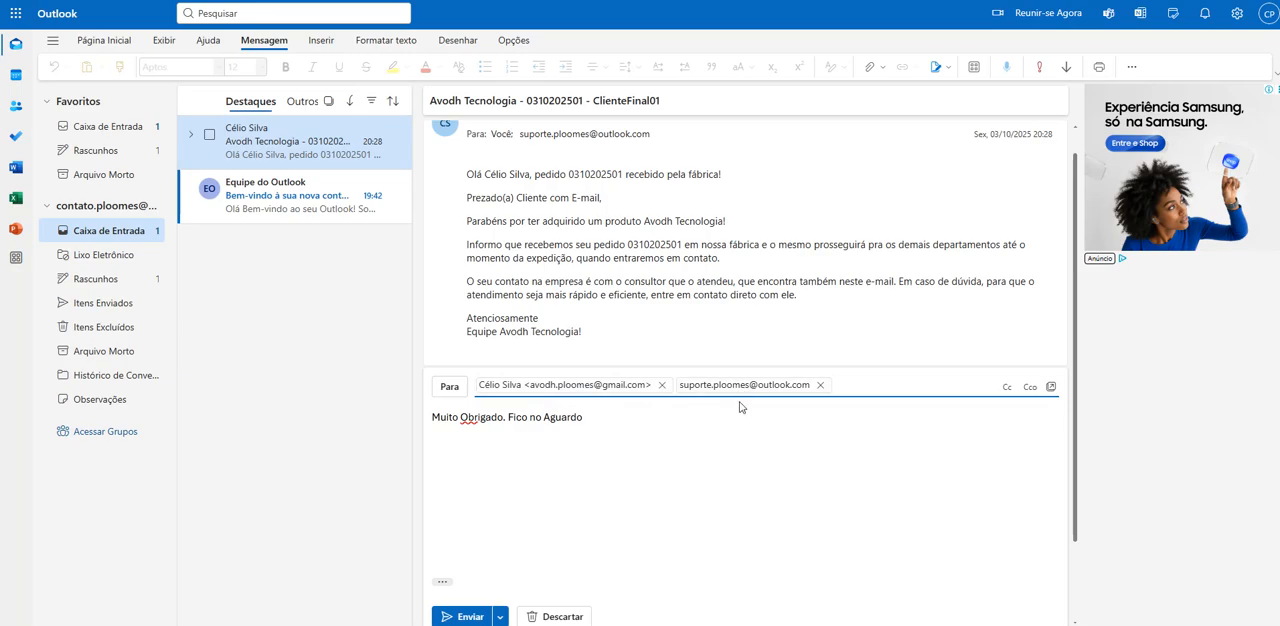
{"action": "scroll", "coordinate": [689, 455], "scroll_direction": "up", "scroll_amount": 1}
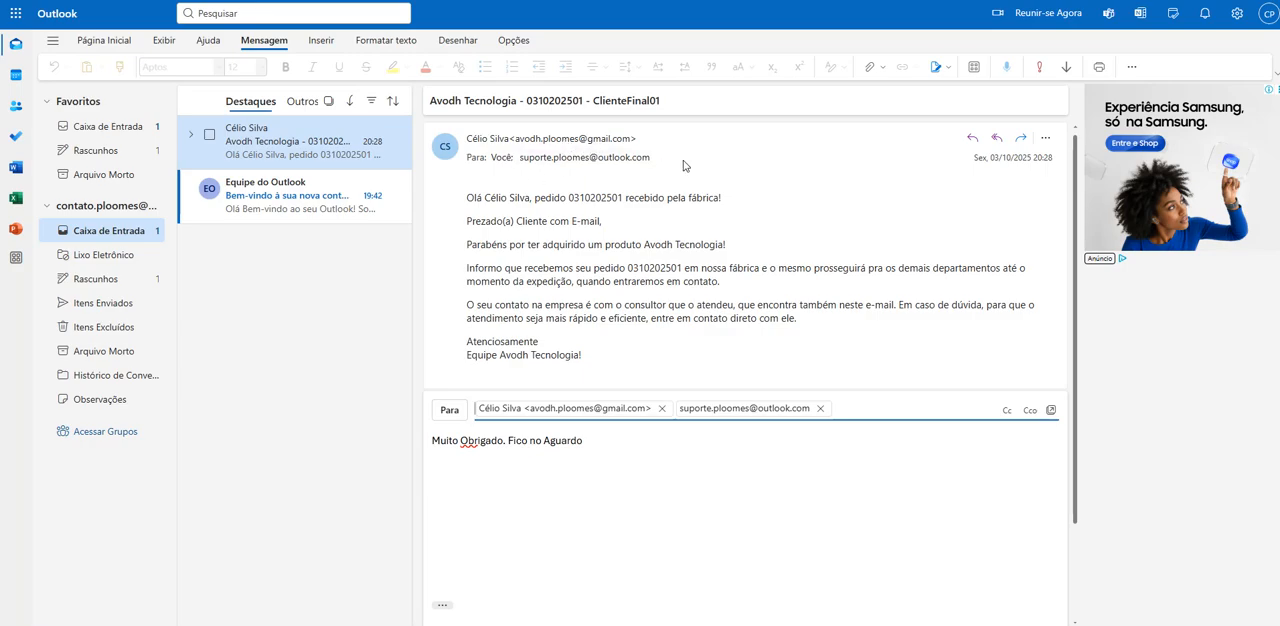
{"action": "scroll", "coordinate": [466, 523], "scroll_direction": "down", "scroll_amount": 2}
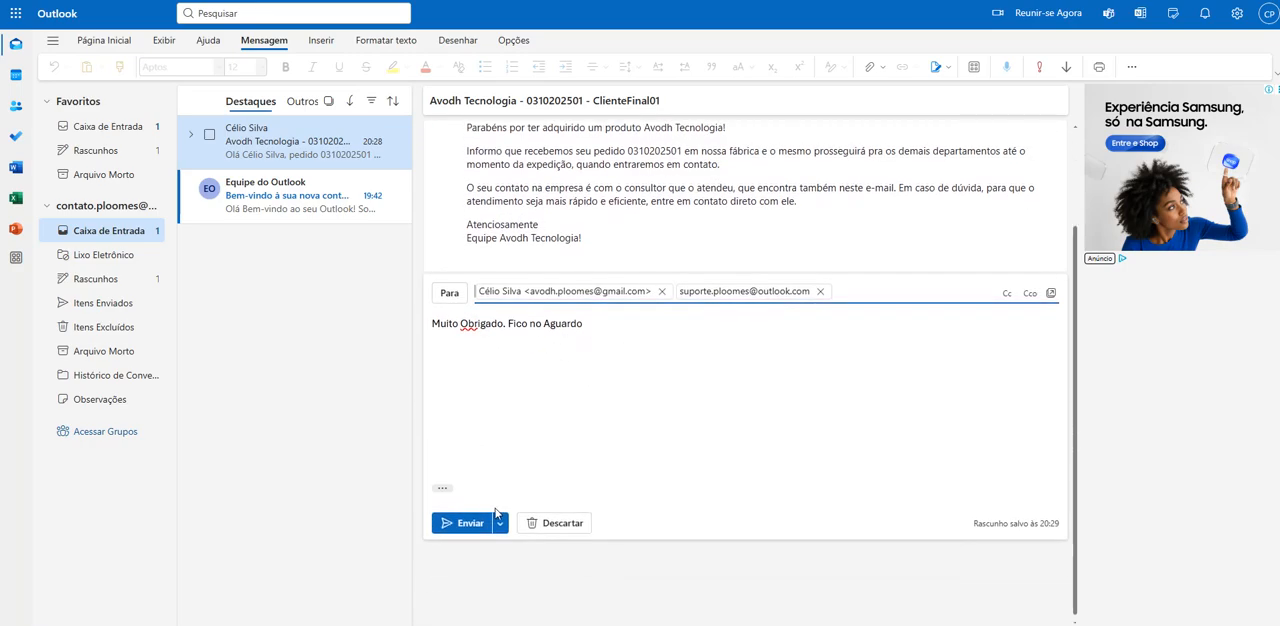
- Check the active user's e-mail in the Ploomes user list against the reply's recipients, and send the reply from Outlook
{"action": "left_click", "coordinate": [674, 625]}
{"action": "left_click", "coordinate": [724, 586]}
{"action": "left_click", "coordinate": [440, 1]}
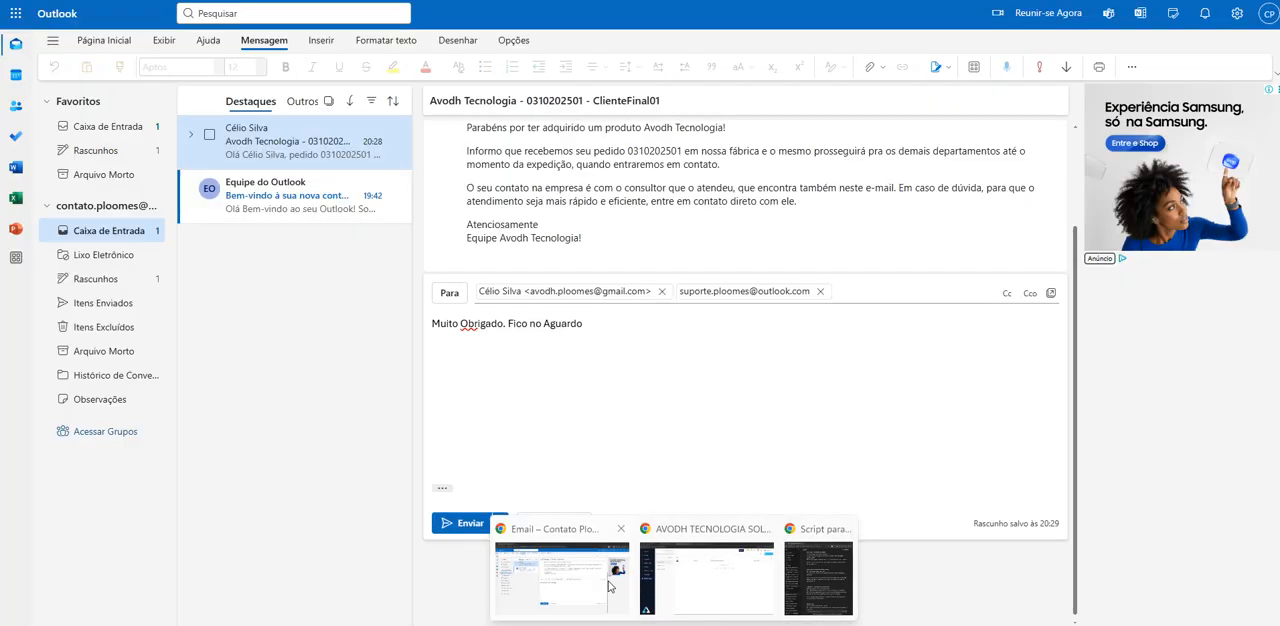
{"action": "left_click", "coordinate": [609, 585]}
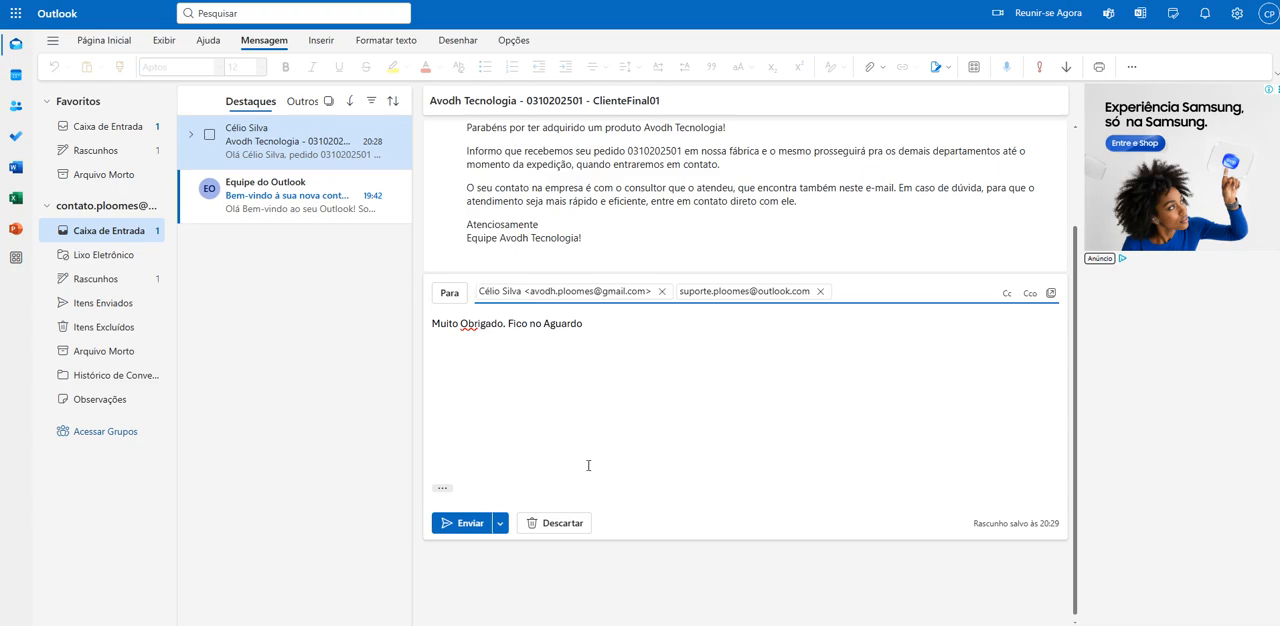
{"action": "left_click", "coordinate": [466, 523]}
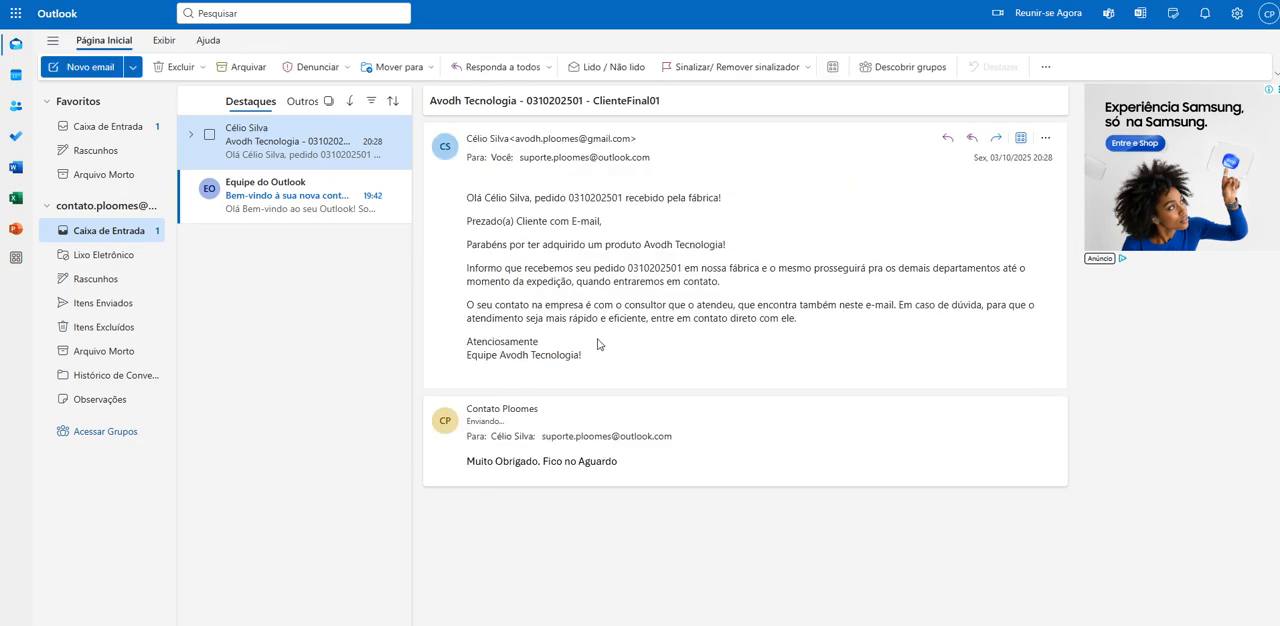
- Compare the signed-in Outlook account with the recipient addresses recorded in the Ploomes deal's automation e-mail interaction
{"action": "left_click", "coordinate": [1267, 13]}
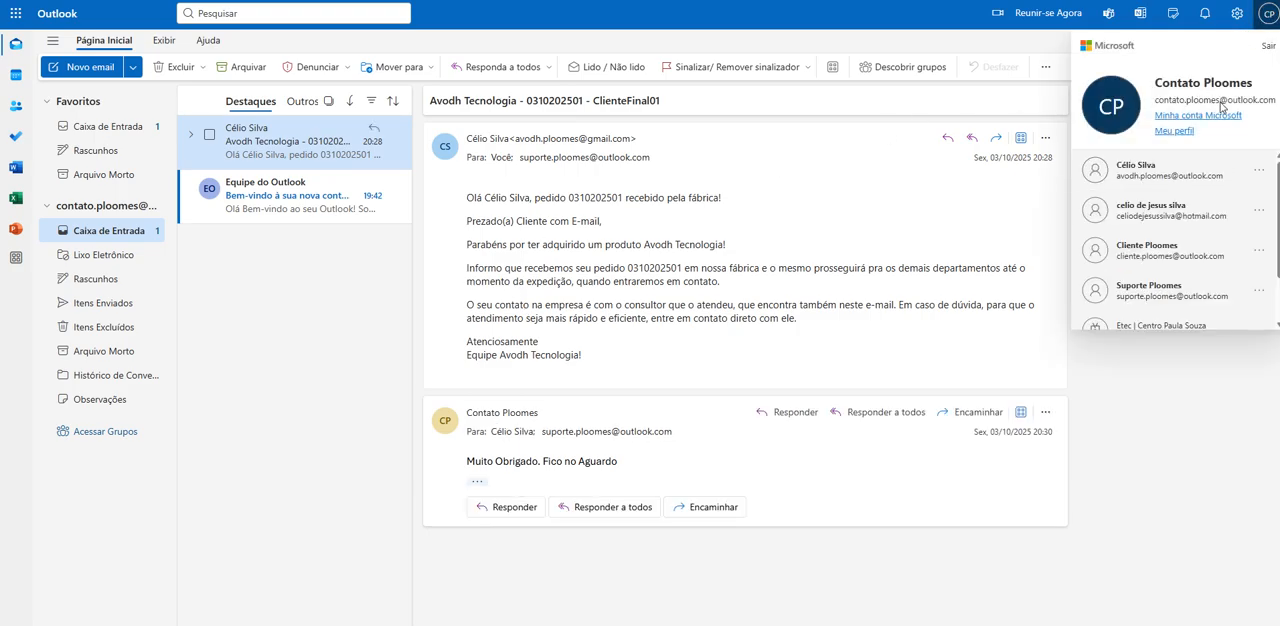
{"action": "left_click", "coordinate": [674, 625]}
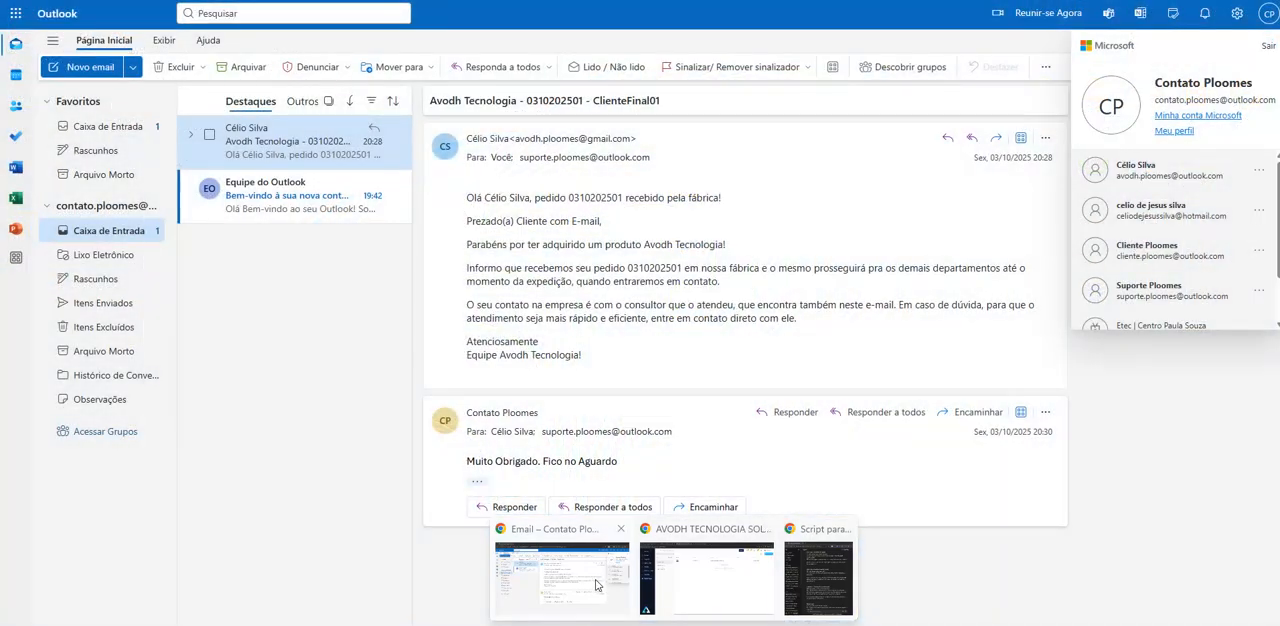
{"action": "left_click", "coordinate": [597, 585]}
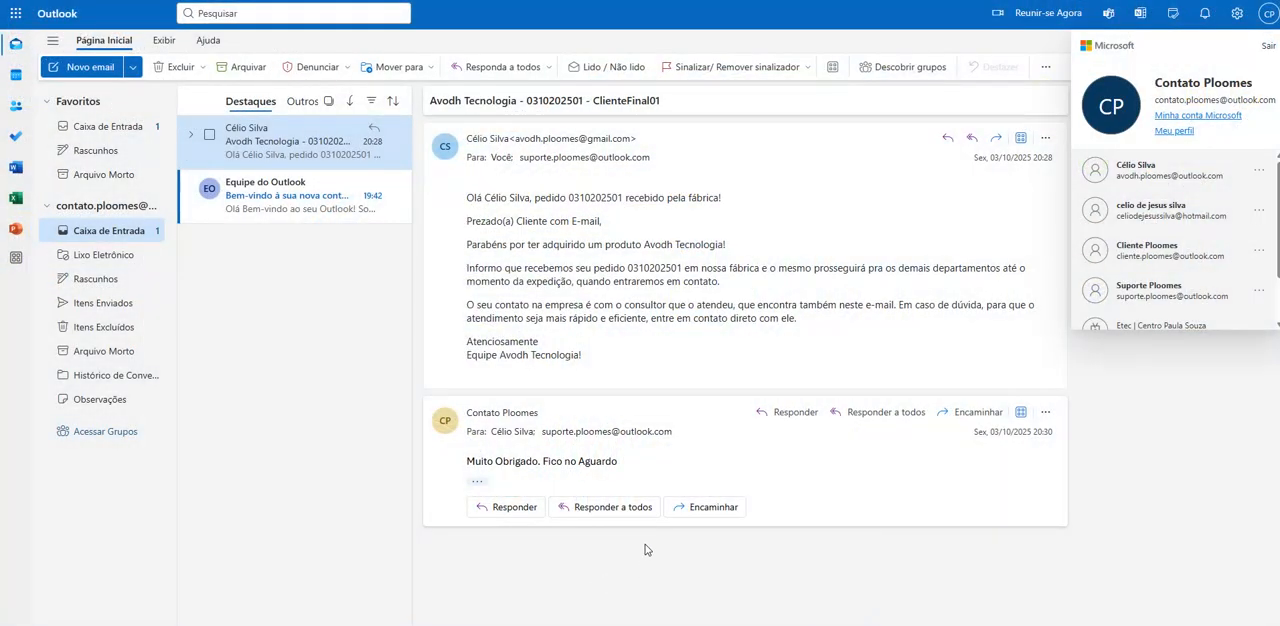
{"action": "left_click", "coordinate": [674, 625]}
{"action": "left_click", "coordinate": [716, 584]}
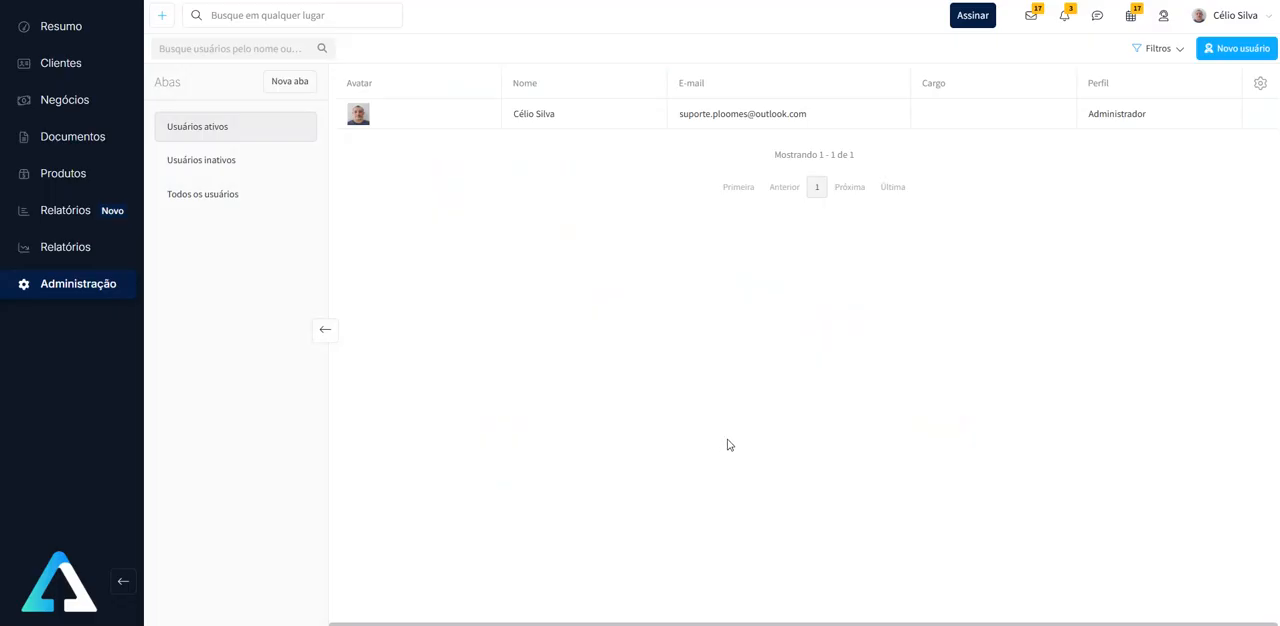
{"action": "left_click", "coordinate": [230, 1]}
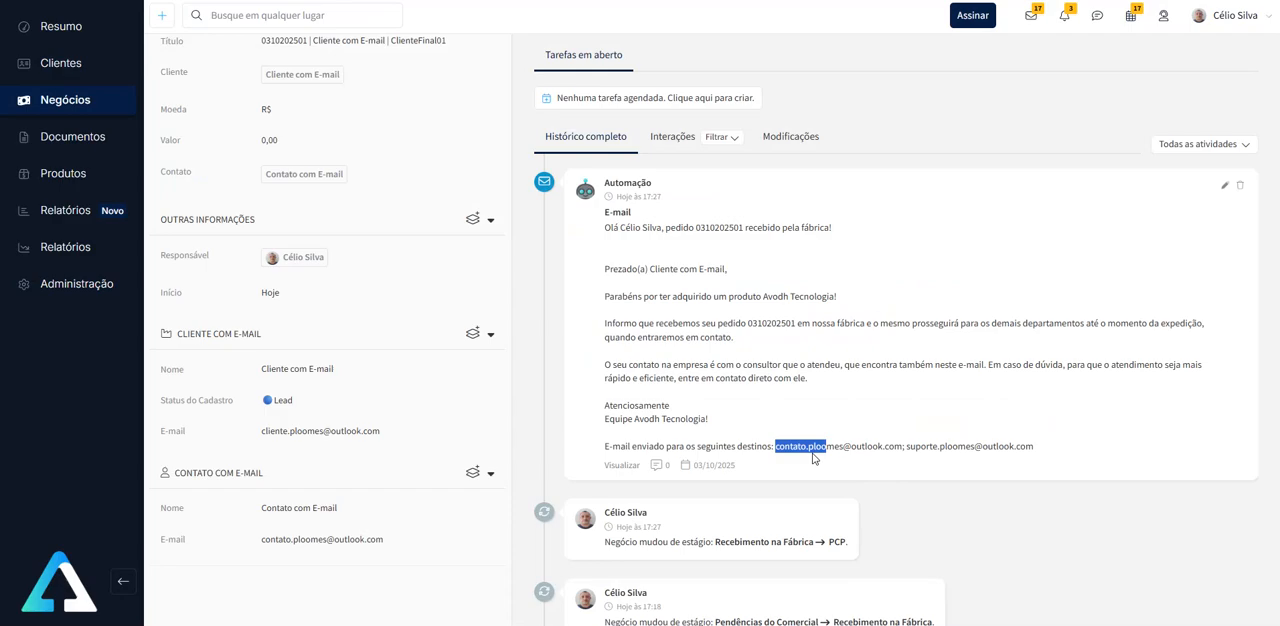
{"action": "left_click_drag", "start_coordinate": [907, 449], "coordinate": [978, 449]}
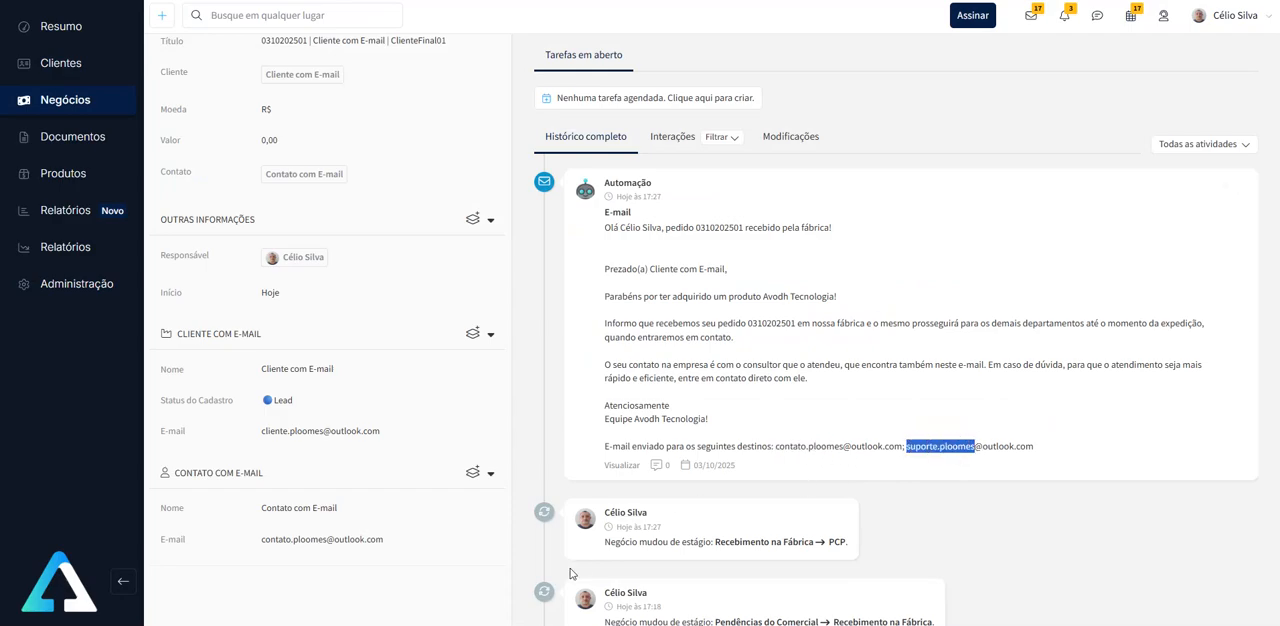
- Switch to Outlook, change to the Suporte Ploomes account and open the Avodh Tecnologia order conversation
{"action": "mouse_move", "coordinate": [586, 625]}
{"action": "left_click", "coordinate": [591, 573]}
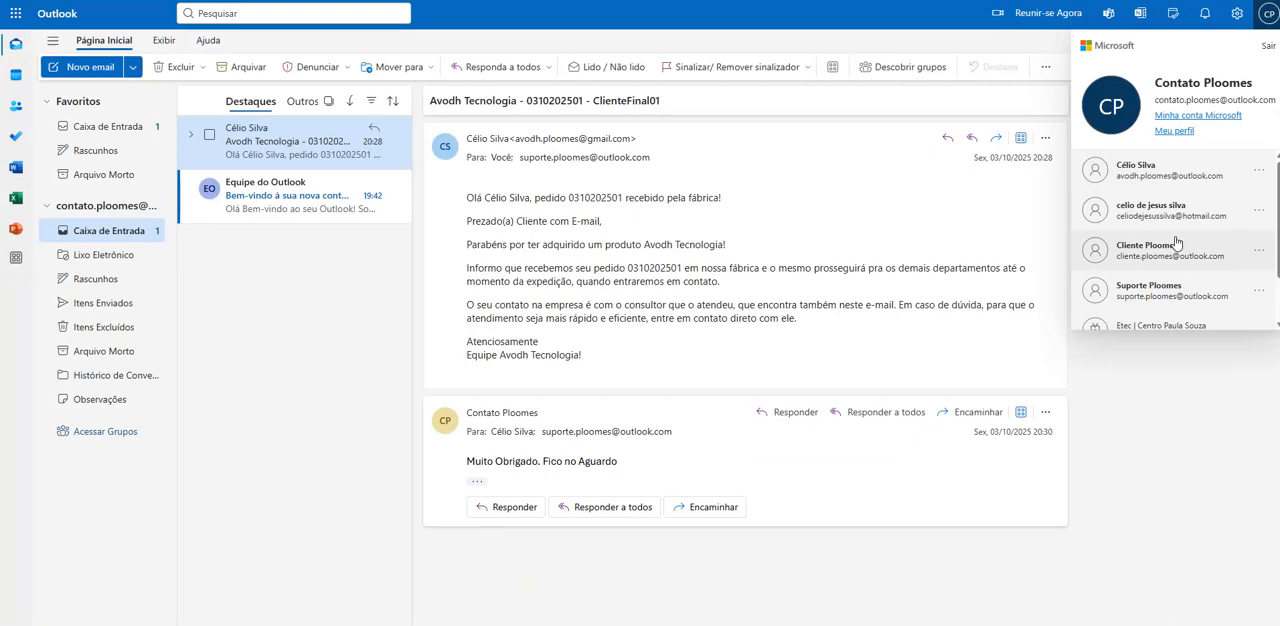
{"action": "left_click", "coordinate": [1145, 297]}
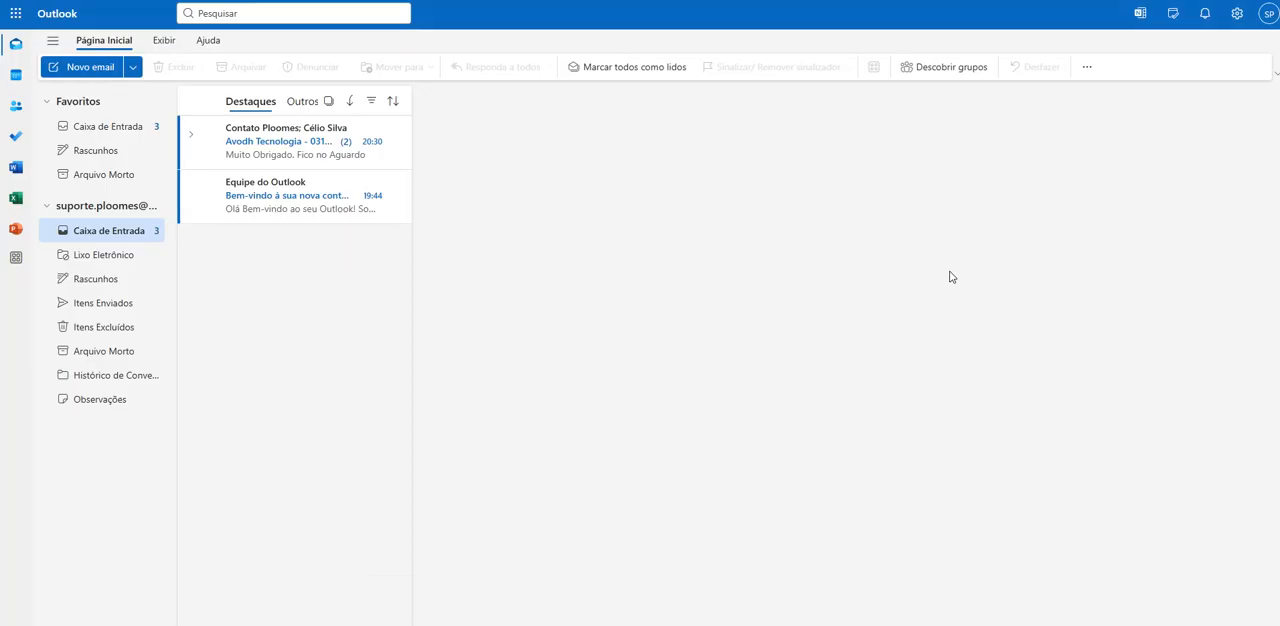
{"action": "left_click", "coordinate": [283, 146]}
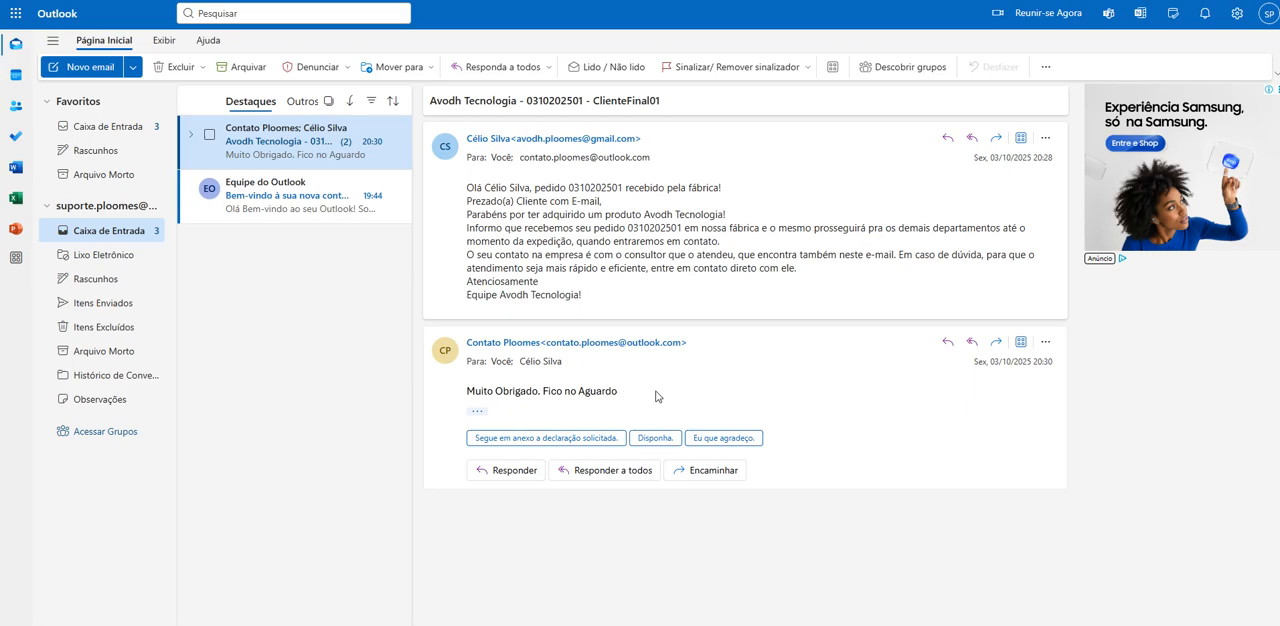
- Reply to everyone on the customer contact's message with the text "Ciente" and send it
{"action": "left_click", "coordinate": [971, 344]}
{"action": "type", "text": "Ciente"}
{"action": "left_click", "coordinate": [455, 613]}
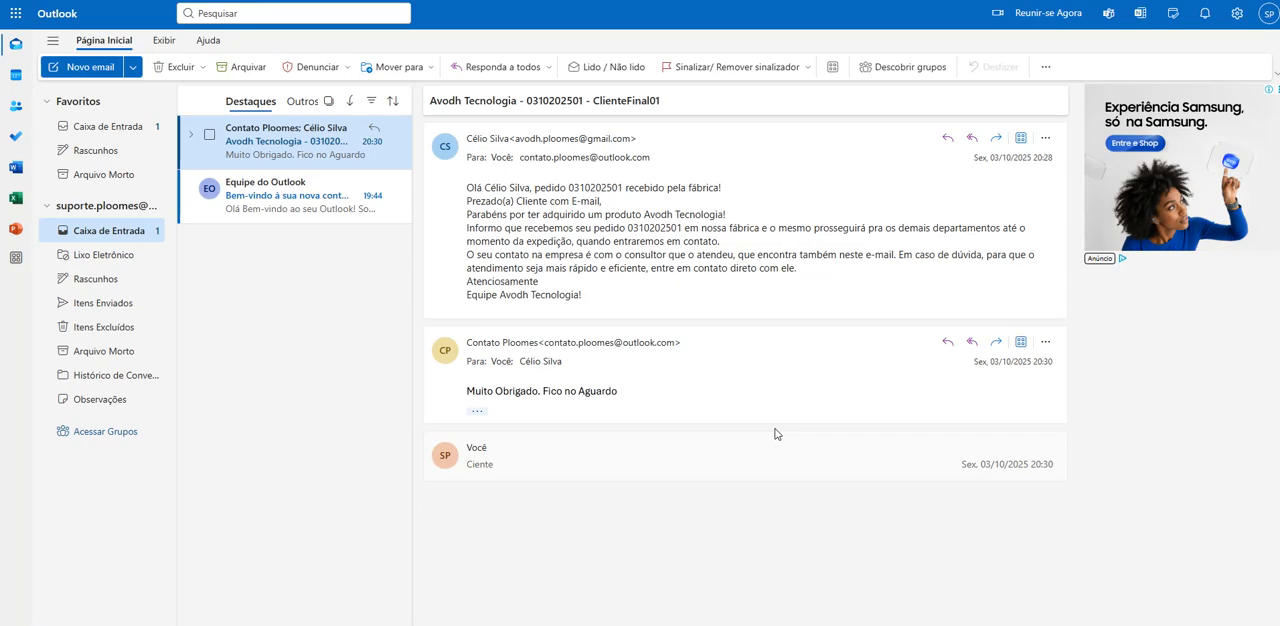
- Switch to the order's deal in Ploomes, reload it and check its full history for the e-mail replies
{"action": "mouse_move", "coordinate": [673, 625]}
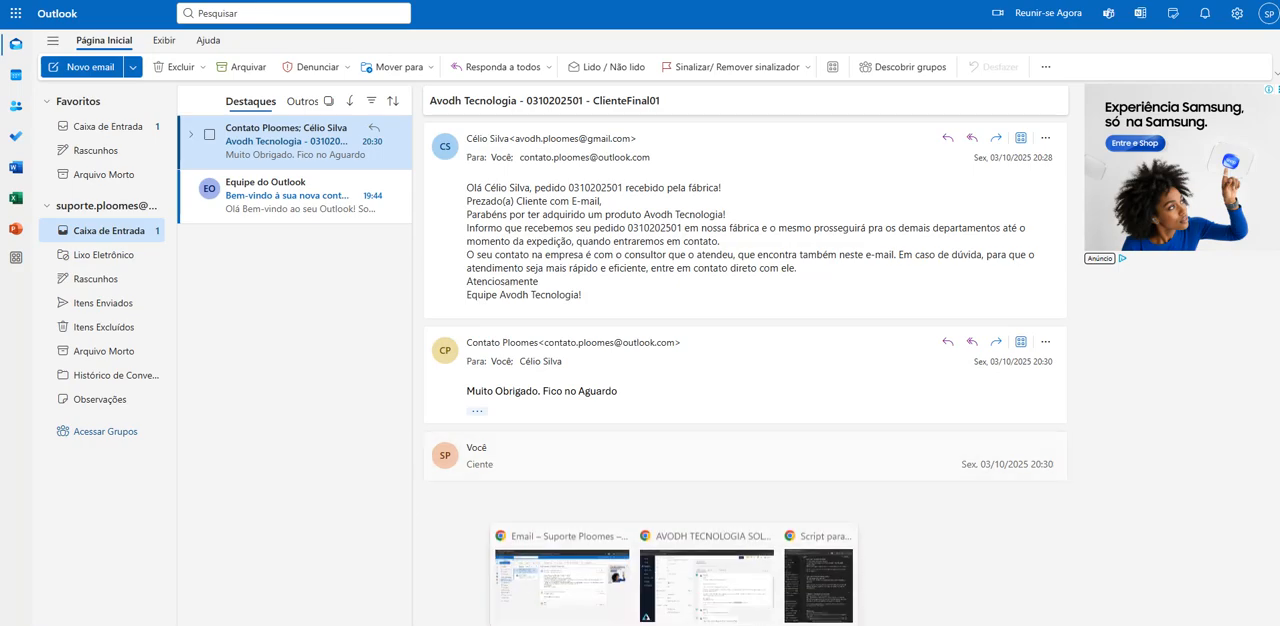
{"action": "left_click", "coordinate": [706, 583]}
{"action": "scroll", "coordinate": [665, 402], "scroll_direction": "up", "scroll_amount": 4}
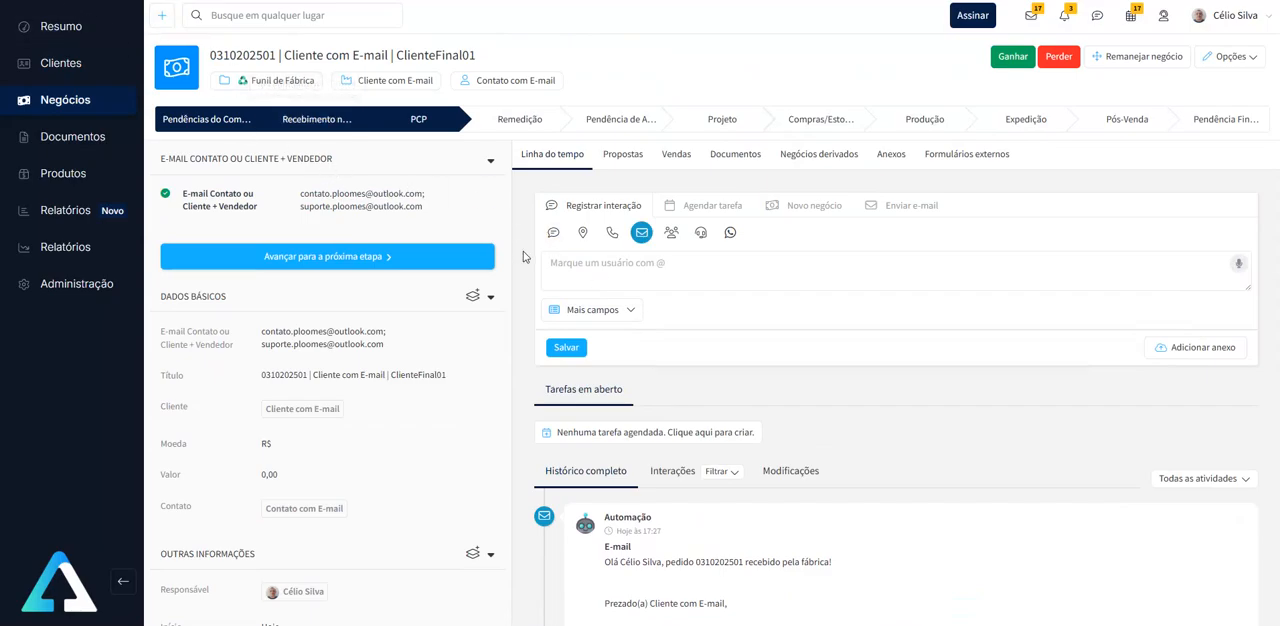
{"action": "key", "text": "F5"}
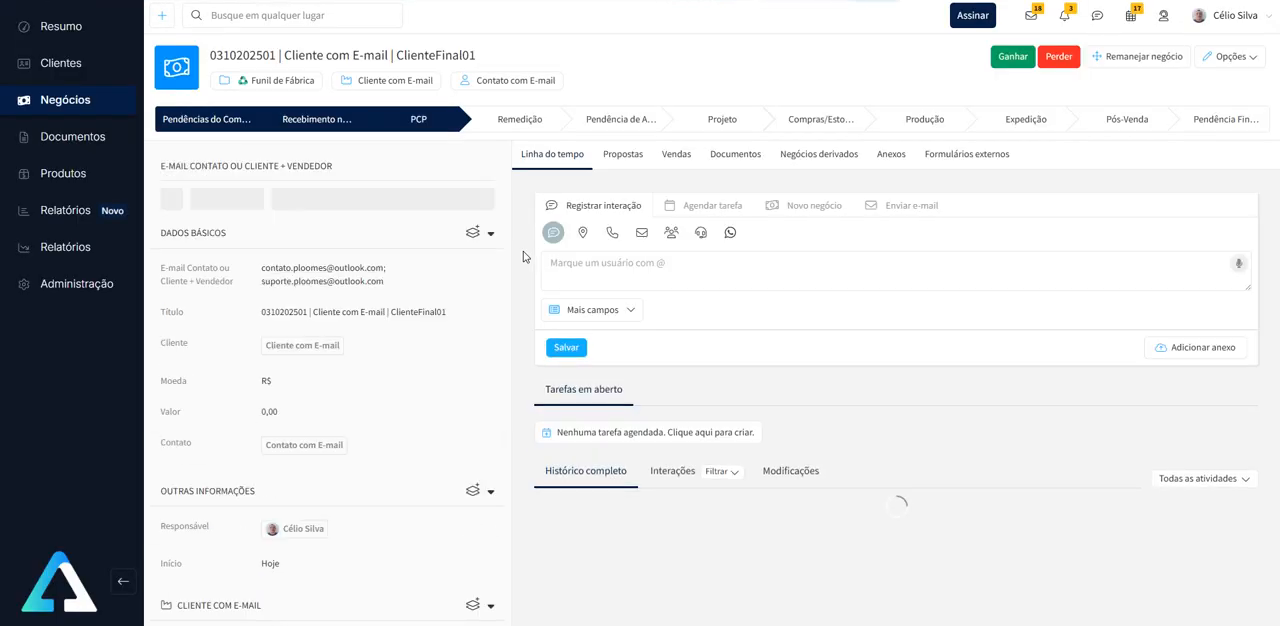
{"action": "scroll", "coordinate": [700, 280], "scroll_direction": "down", "scroll_amount": 2}
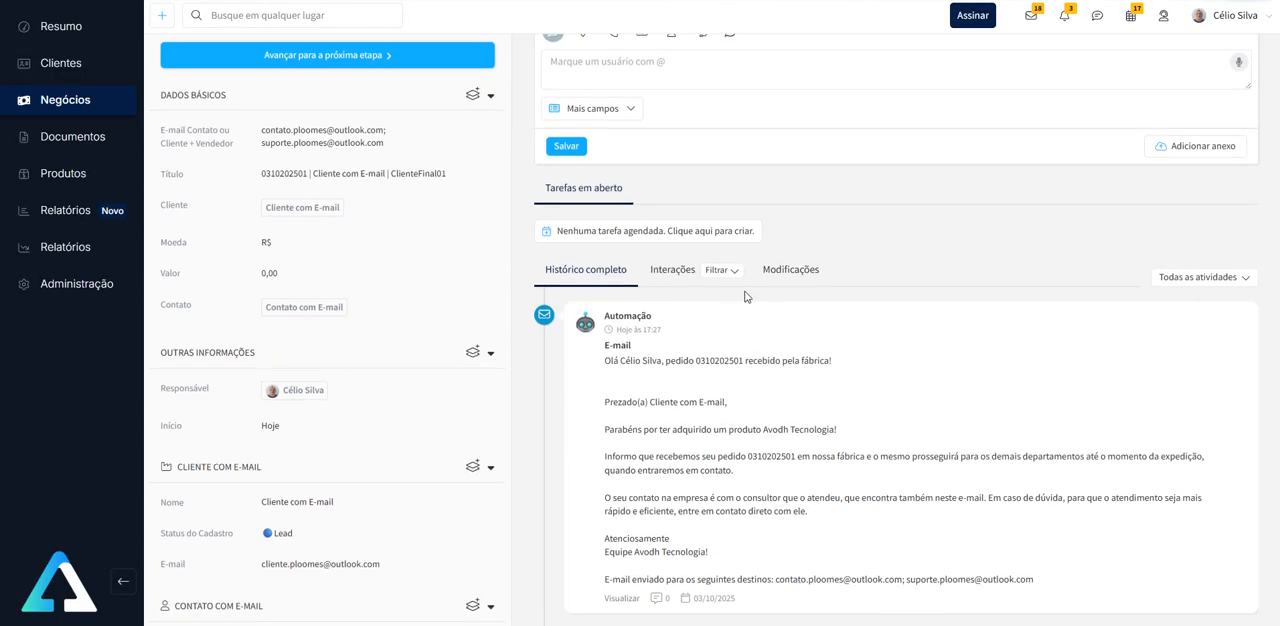
{"action": "scroll", "coordinate": [744, 296], "scroll_direction": "down", "scroll_amount": 3}
{"action": "scroll", "coordinate": [736, 342], "scroll_direction": "up", "scroll_amount": 5}
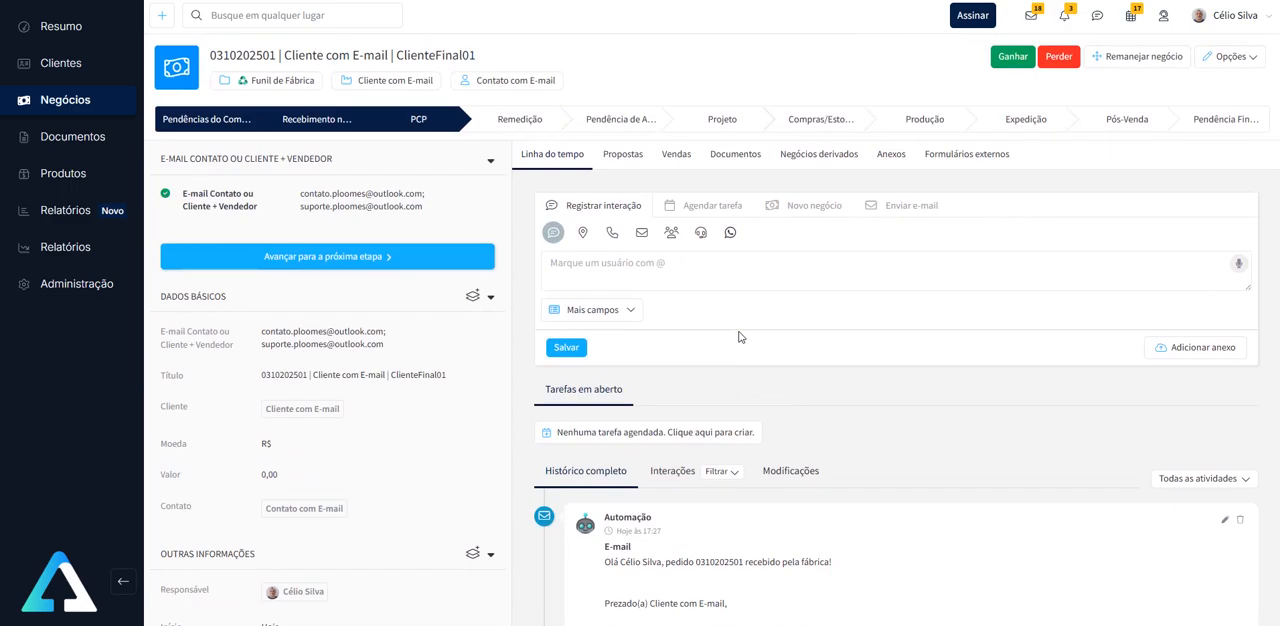